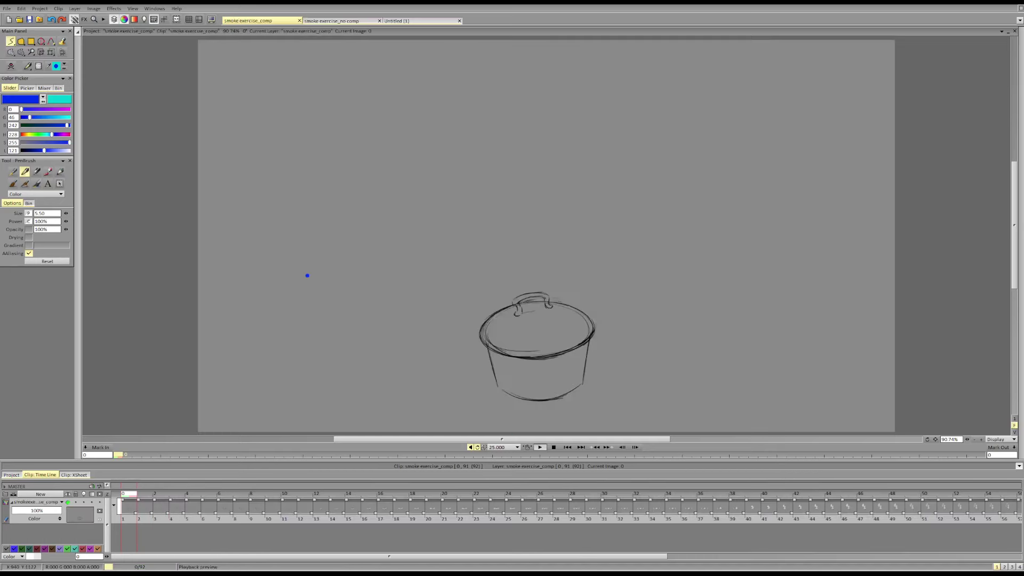
# Step: Play the pot-and-smoke animation in the smoke exercise_comp project and in the smoke exercise_no comp project
pyautogui.click(540, 447)
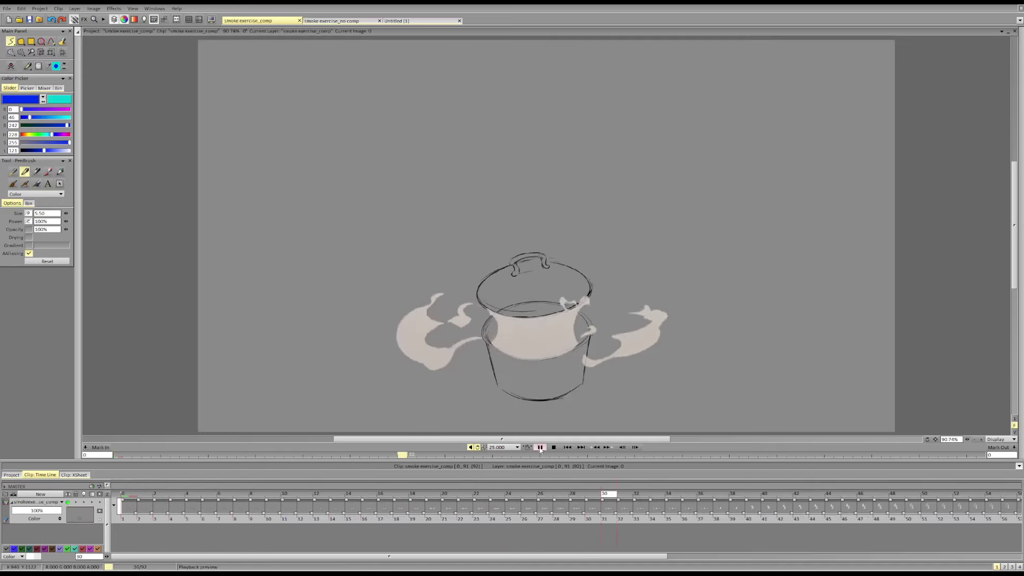
pyautogui.click(350, 22)
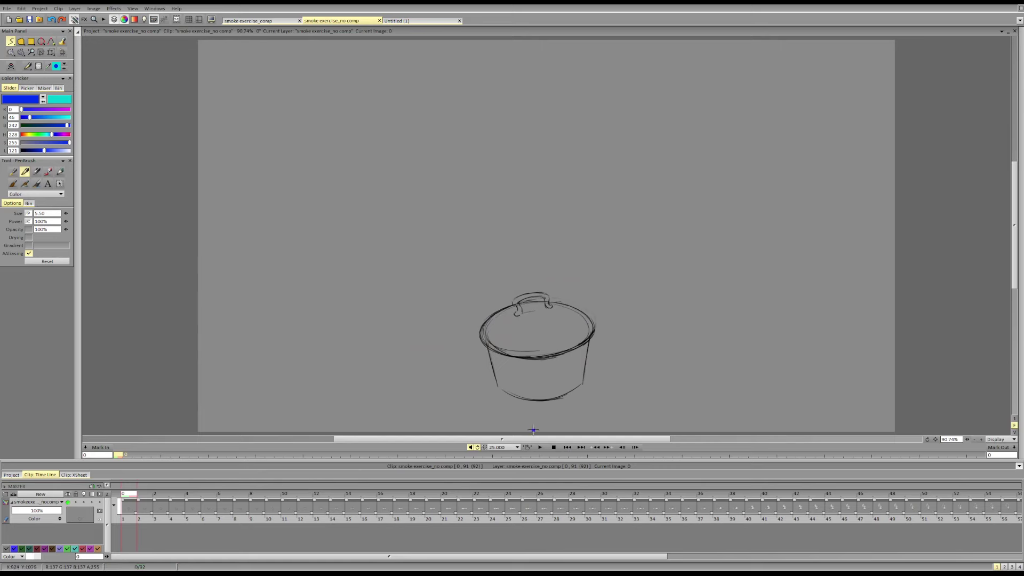
pyautogui.click(540, 446)
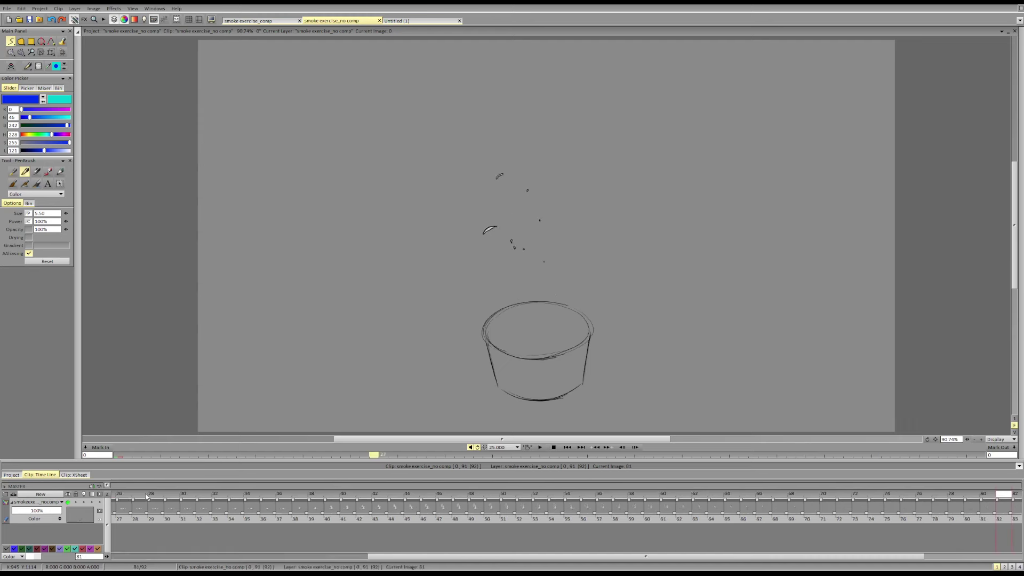
# Step: Go to frame 26, add a new layer and draw thick blue strokes rising through the smoke between pot and lid
pyautogui.click(144, 496)
pyautogui.moveTo(147, 496)
pyautogui.mouseDown()
pyautogui.moveTo(327, 484)
pyautogui.moveTo(170, 453)
pyautogui.mouseUp()
pyautogui.moveTo(105, 442)
pyautogui.mouseDown()
pyautogui.moveTo(55, 438)
pyautogui.moveTo(217, 468)
pyautogui.moveTo(529, 463)
pyautogui.mouseUp()
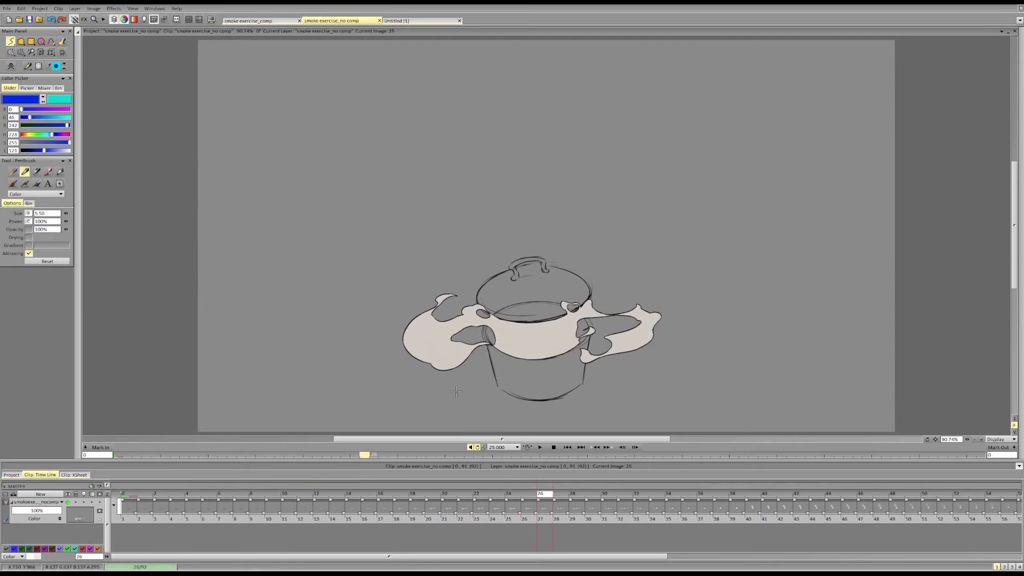
pyautogui.hotkey('ctrl', 'shift', 'n')
pyautogui.hotkey('ctrl', 'z')
pyautogui.moveTo(525, 347)
pyautogui.mouseDown()
pyautogui.moveTo(512, 320)
pyautogui.moveTo(558, 290)
pyautogui.mouseUp()
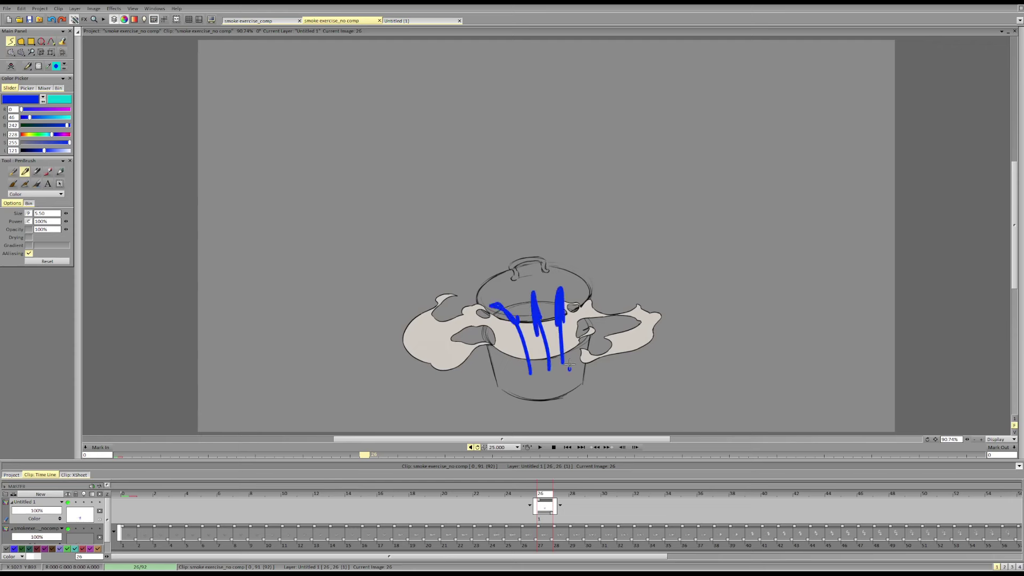
# Step: Replace the blue strokes with arcs curling outward over the pot's rim, and sketch a separate blue pot and raised lid above
pyautogui.hotkey('ctrl', 'z')
pyautogui.hotkey('ctrl', 'z')
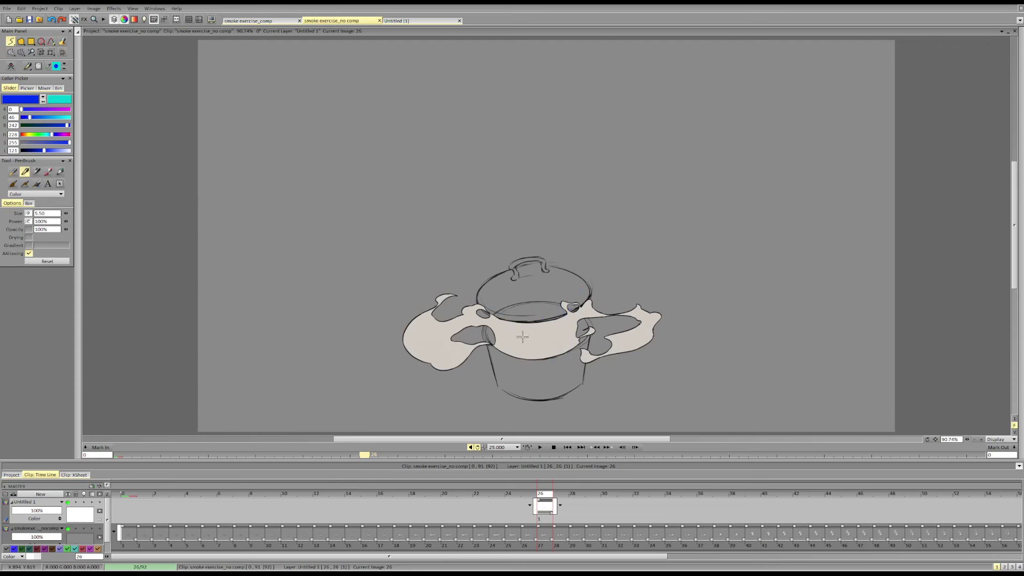
pyautogui.hotkey('ctrl', 'z')
pyautogui.hotkey('ctrl', 'z')
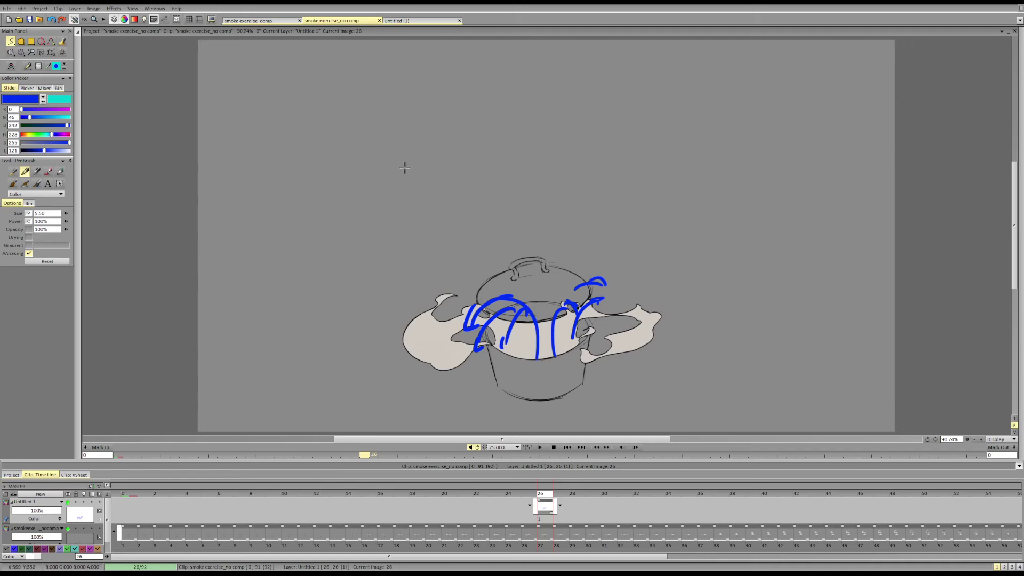
pyautogui.hotkey('ctrl', 'z')
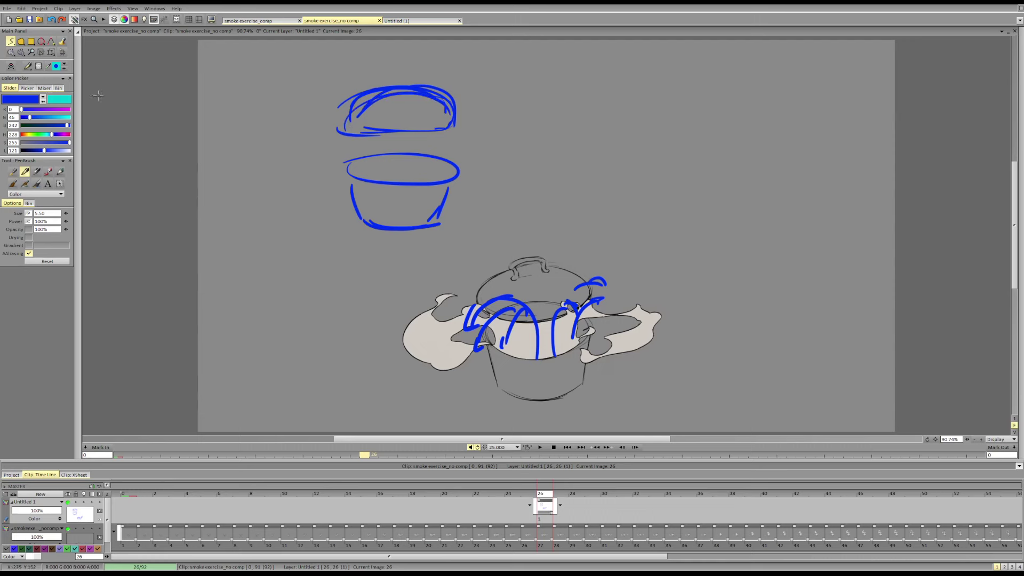
# Step: In yellow, draw steam strokes inside the blue pot sketch and sketch a second, lidless pot with steam rising freely
pyautogui.click(29, 135)
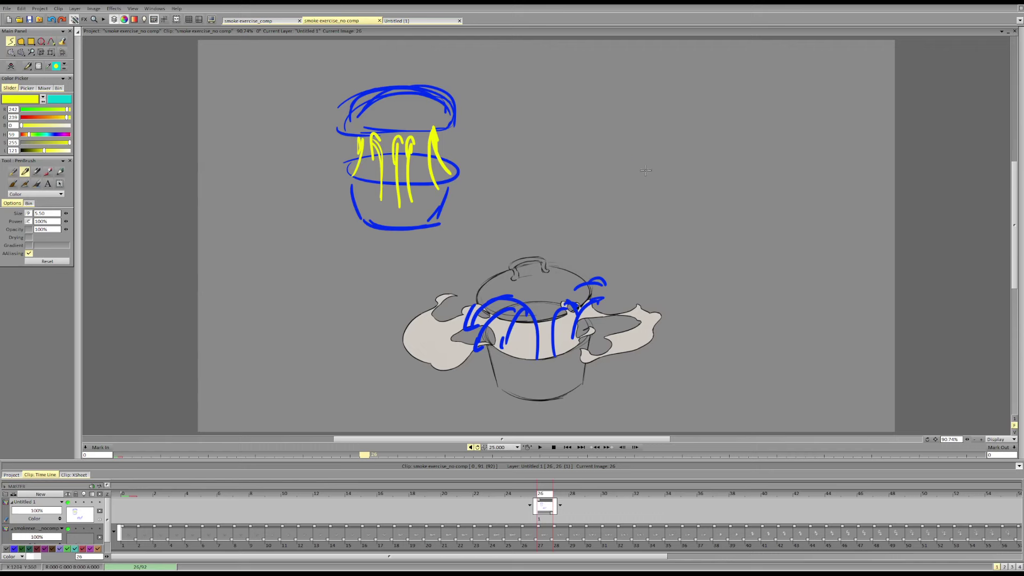
pyautogui.moveTo(592, 160)
pyautogui.mouseDown()
pyautogui.moveTo(614, 156)
pyautogui.moveTo(692, 172)
pyautogui.moveTo(590, 158)
pyautogui.mouseUp()
pyautogui.hotkey('ctrl', 'z')
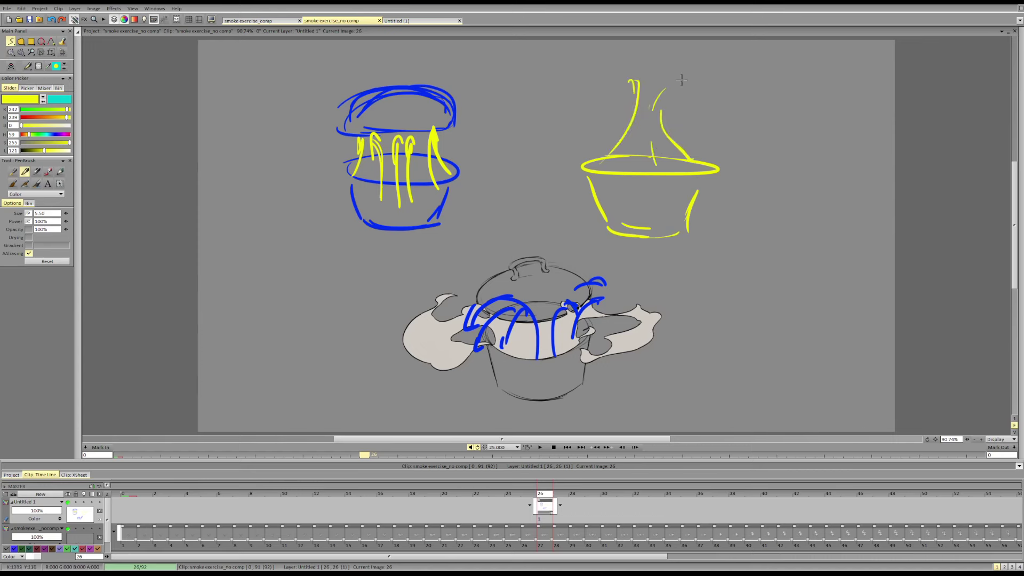
pyautogui.moveTo(595, 156); pyautogui.dragTo(672, 57)
pyautogui.hotkey('ctrl', 'z')
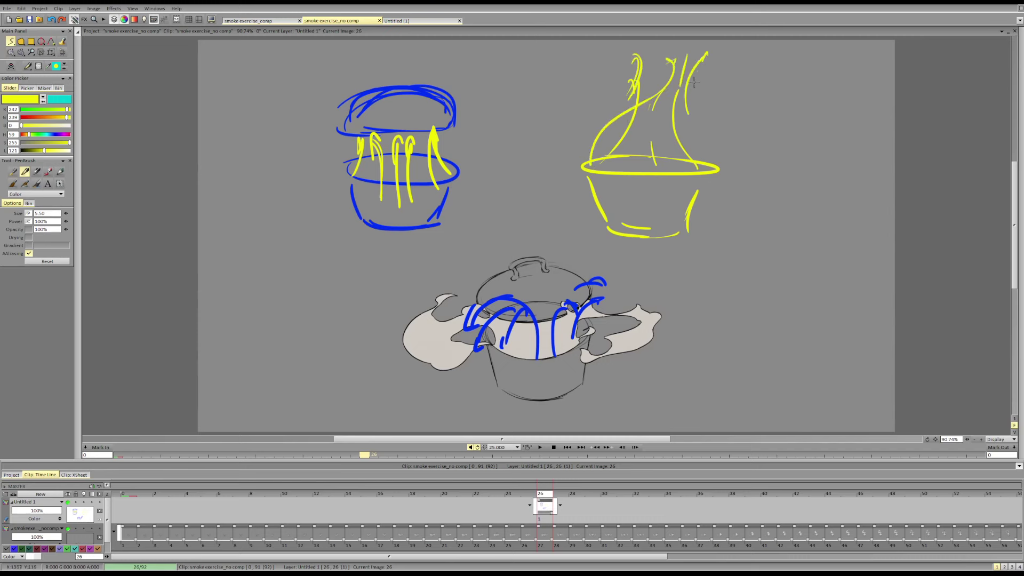
# Step: Undo the rising steam strokes above the yellow lidless pot
pyautogui.hotkey('ctrl', 'z')
pyautogui.hotkey('ctrl', 'z')
pyautogui.hotkey('ctrl', 'z')
pyautogui.hotkey('ctrl', 'z')
pyautogui.hotkey('ctrl', 'z')
pyautogui.hotkey('ctrl', 'z')
pyautogui.hotkey('ctrl', 'z')
pyautogui.hotkey('ctrl', 'z')
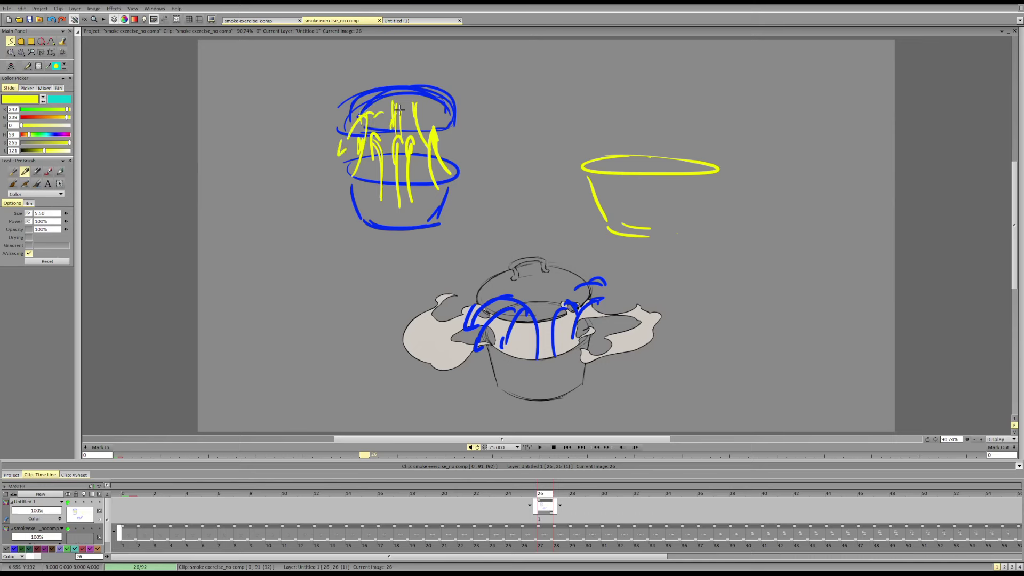
# Step: Draw yellow arrows on the blue pot sketch showing steam deflected by the lid and flowing out to both sides
pyautogui.moveTo(416, 107); pyautogui.dragTo(446, 135)
pyautogui.hotkey('ctrl', 'z')
pyautogui.moveTo(383, 127)
pyautogui.mouseDown()
pyautogui.moveTo(325, 162)
pyautogui.moveTo(336, 164)
pyautogui.mouseUp()
pyautogui.moveTo(396, 133); pyautogui.dragTo(365, 179)
pyautogui.moveTo(338, 142); pyautogui.dragTo(297, 145)
pyautogui.moveTo(408, 144)
pyautogui.mouseDown()
pyautogui.moveTo(408, 179)
pyautogui.moveTo(468, 181)
pyautogui.mouseUp()
pyautogui.moveTo(450, 142); pyautogui.dragTo(490, 153)
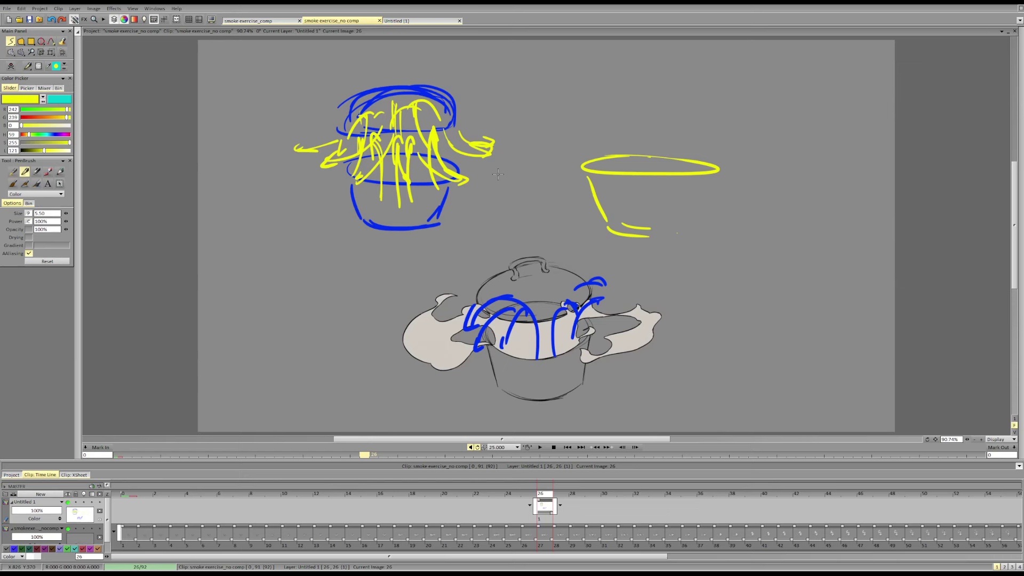
# Step: Return to frame 26 and delete the annotation layer holding the blue and yellow sketches
pyautogui.moveTo(130, 494)
pyautogui.mouseDown()
pyautogui.moveTo(320, 493)
pyautogui.moveTo(476, 464)
pyautogui.moveTo(128, 464)
pyautogui.moveTo(182, 466)
pyautogui.moveTo(149, 465)
pyautogui.moveTo(164, 466)
pyautogui.mouseUp()
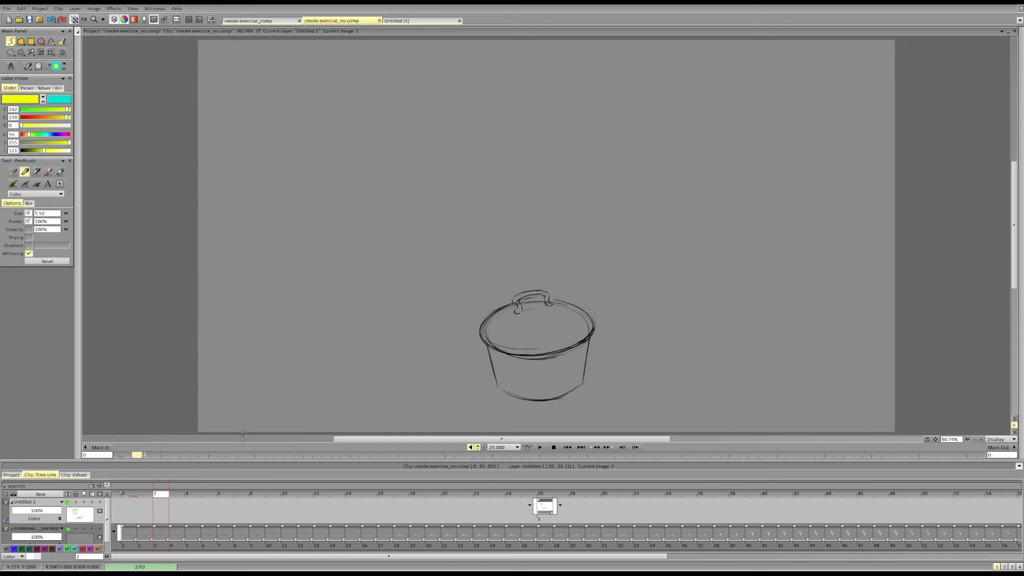
pyautogui.click(544, 510)
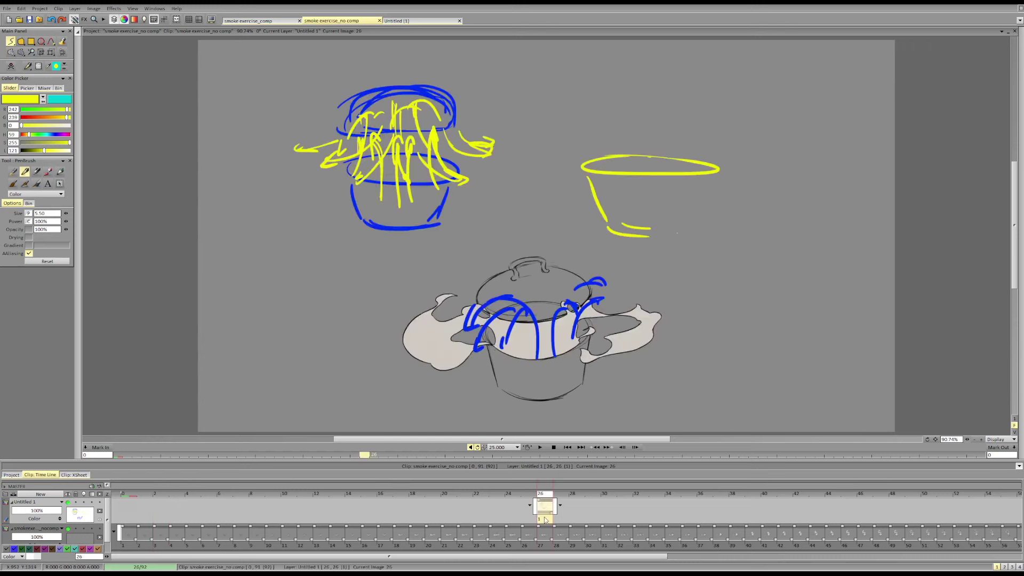
pyautogui.press('Delete')
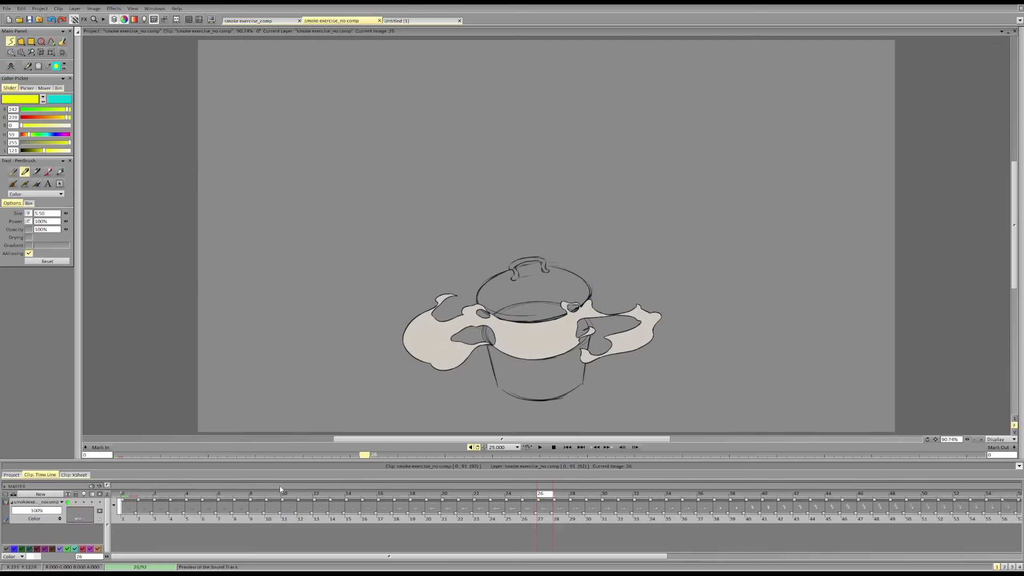
# Step: Go to frame 0, add a new layer, trace the pot lid and handle in yellow, and hold the drawing
pyautogui.click(269, 494)
pyautogui.moveTo(270, 495); pyautogui.dragTo(123, 495)
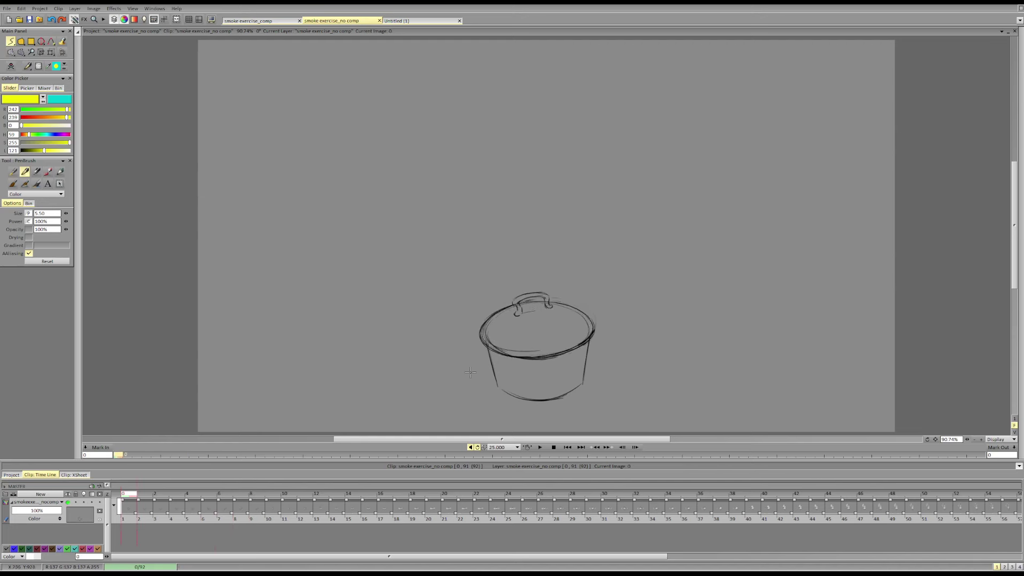
pyautogui.click(40, 495)
pyautogui.moveTo(503, 300)
pyautogui.mouseDown()
pyautogui.moveTo(480, 333)
pyautogui.moveTo(584, 341)
pyautogui.moveTo(575, 309)
pyautogui.mouseUp()
pyautogui.hotkey('ctrl', 'z')
pyautogui.moveTo(488, 323)
pyautogui.mouseDown()
pyautogui.moveTo(520, 304)
pyautogui.moveTo(556, 314)
pyautogui.moveTo(515, 310)
pyautogui.moveTo(518, 293)
pyautogui.moveTo(548, 304)
pyautogui.mouseUp()
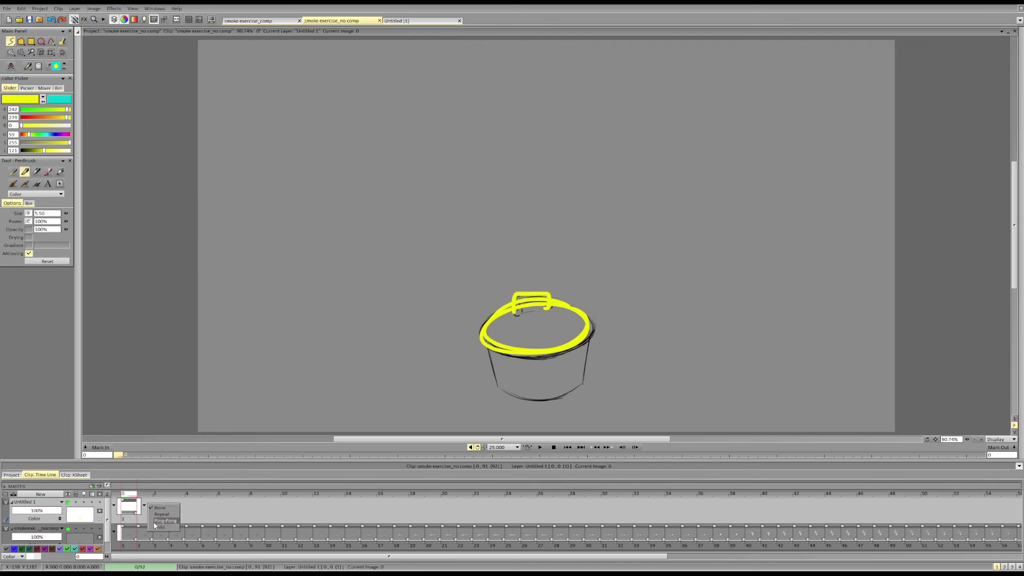
# Step: Create a new yellow lid drawing at frame 9 and shift it slightly upward with the Transform tool
pyautogui.moveTo(138, 494)
pyautogui.mouseDown()
pyautogui.moveTo(288, 495)
pyautogui.moveTo(240, 495)
pyautogui.moveTo(271, 500)
pyautogui.mouseUp()
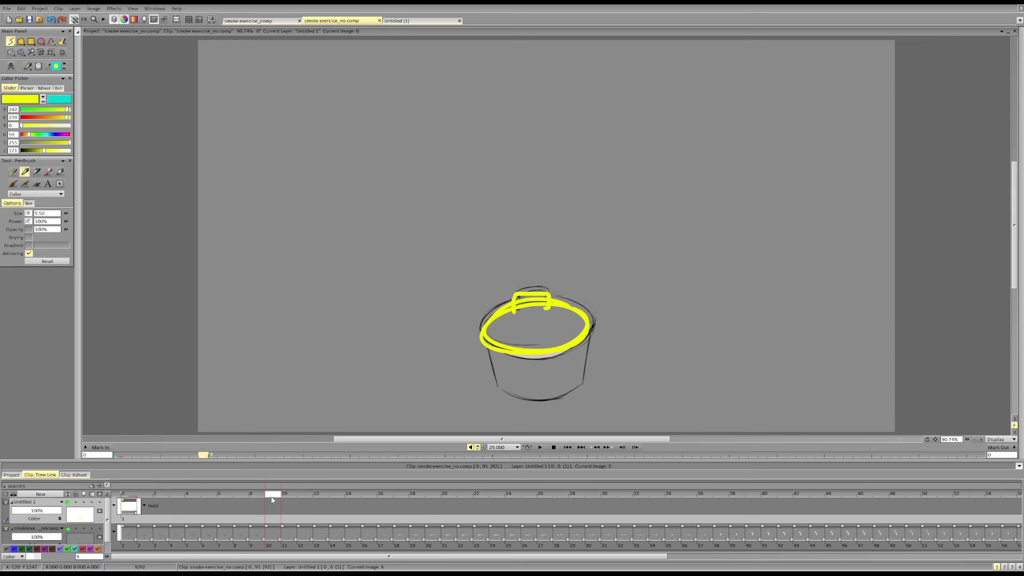
pyautogui.click(465, 350)
pyautogui.click(51, 53)
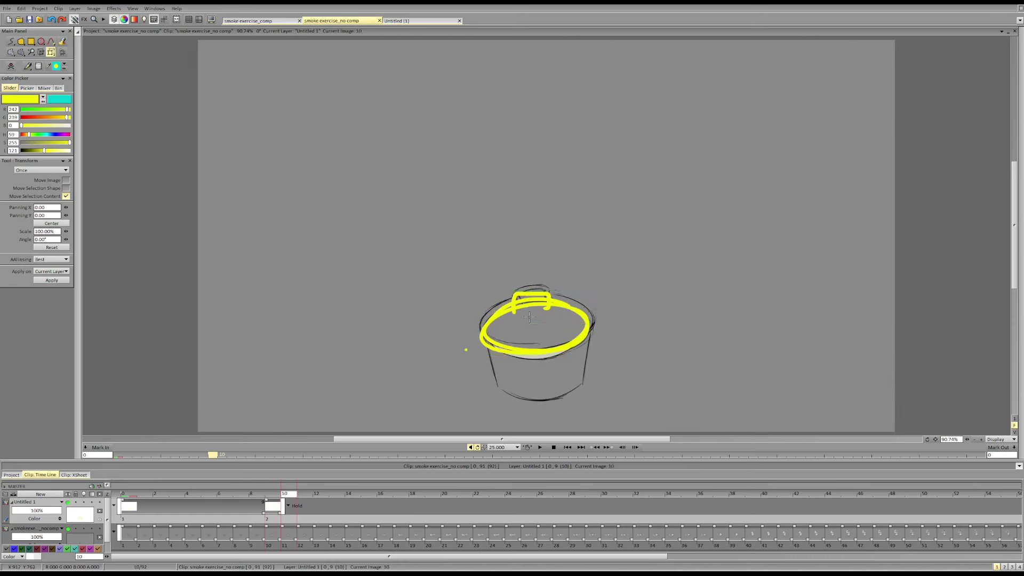
pyautogui.moveTo(527, 323); pyautogui.dragTo(526, 321)
# Step: Add further yellow lid drawings at frames 11 and 13, raising the lid on frame 13 with the Transform tool
pyautogui.press('Right')
pyautogui.press('Right')
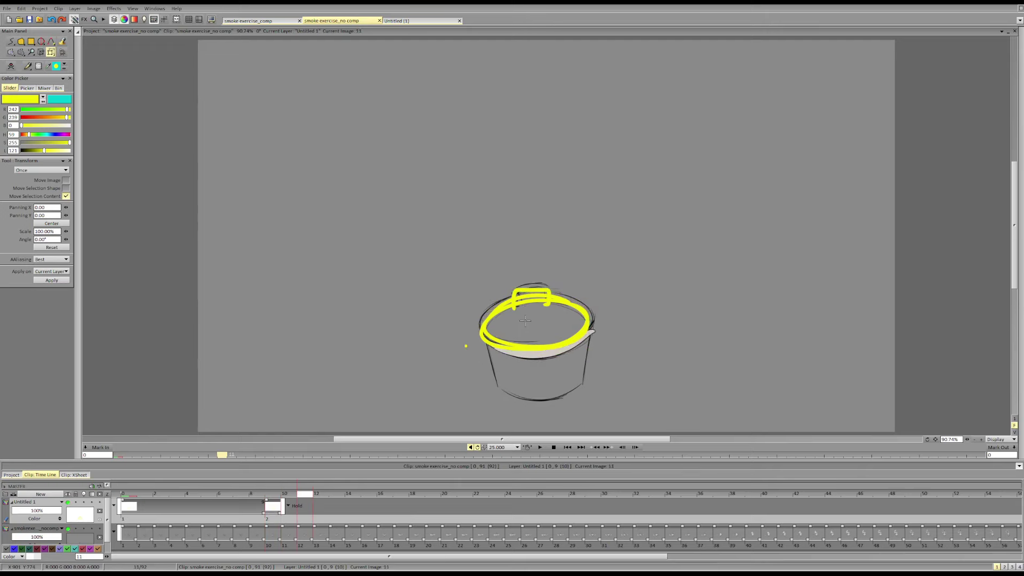
pyautogui.click(525, 321)
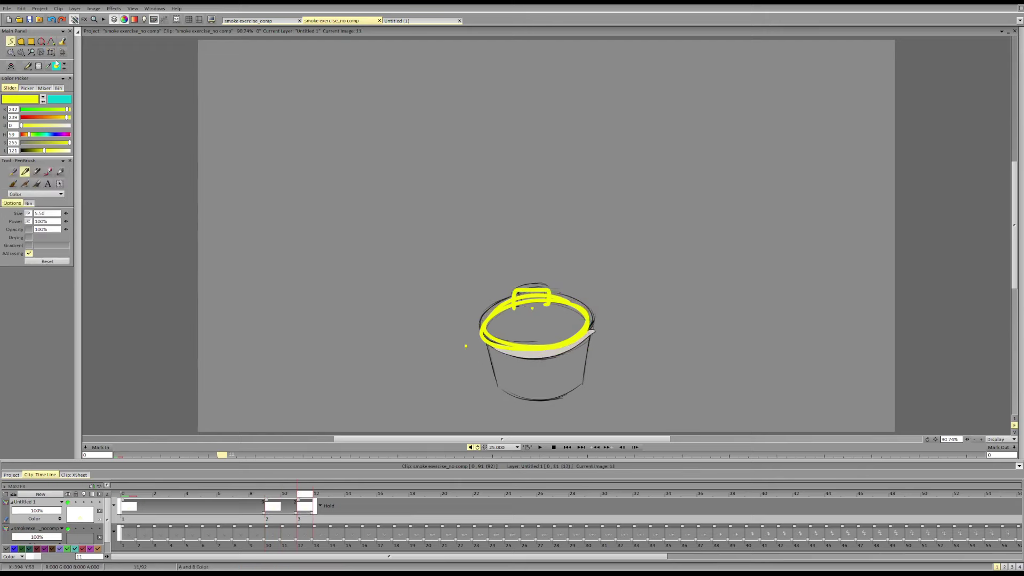
pyautogui.press('Right')
pyautogui.press('Right')
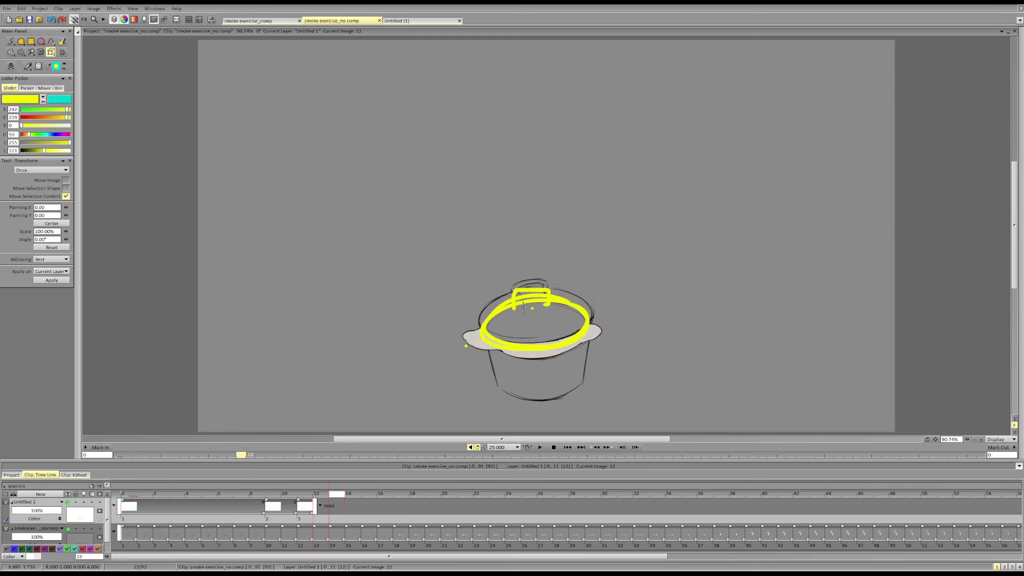
pyautogui.press('Left')
pyautogui.click(525, 311)
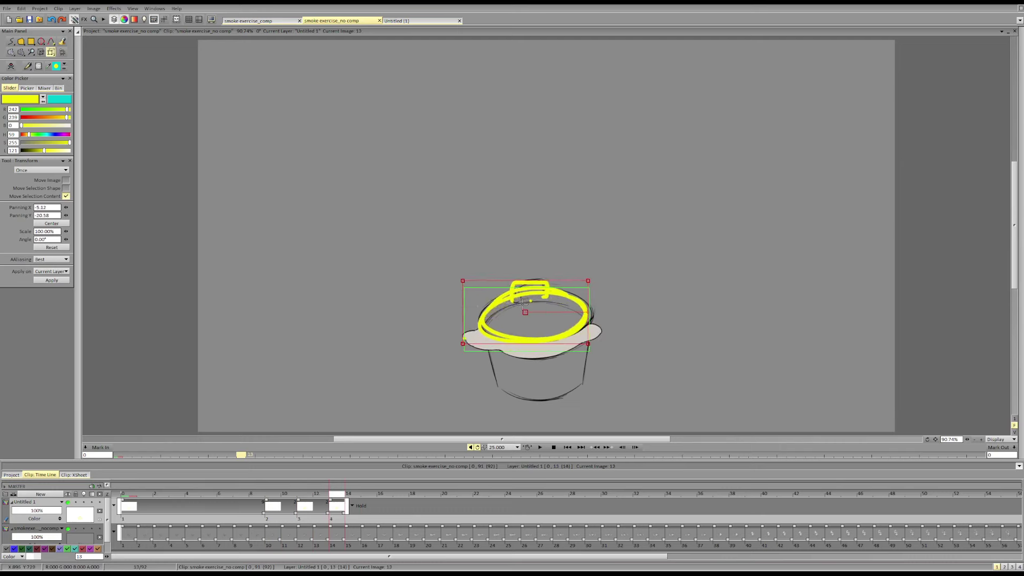
# Step: Fine-tune the position of the yellow lid on frames 11 and 9 with the Transform tool
pyautogui.press('Left')
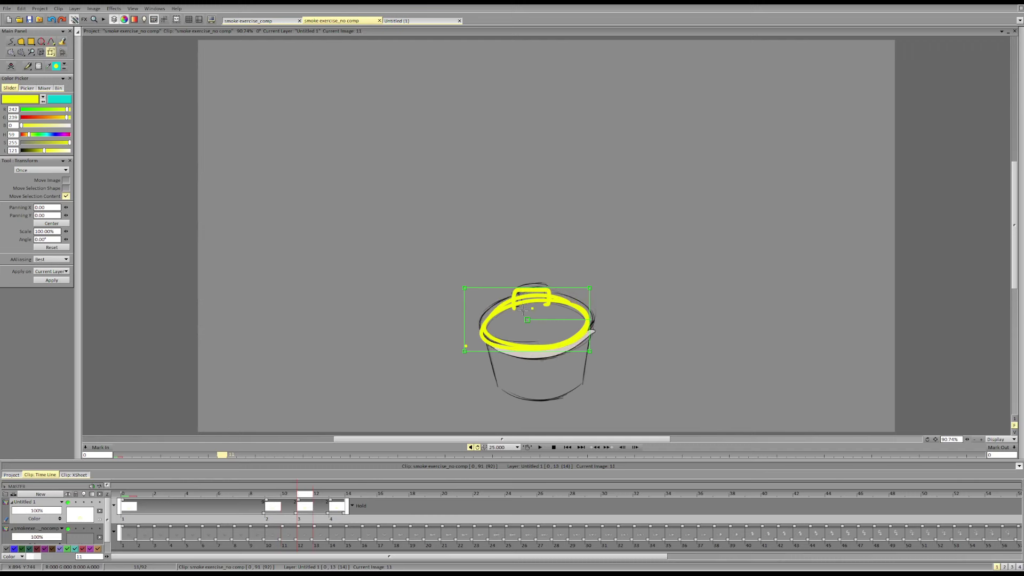
pyautogui.moveTo(525, 310); pyautogui.dragTo(523, 315)
pyautogui.click(253, 496)
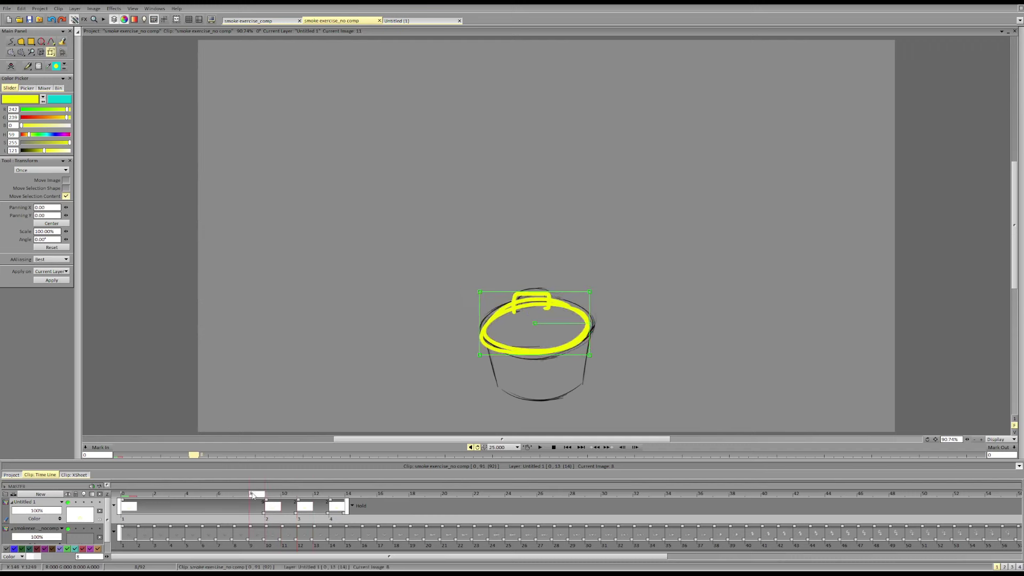
pyautogui.moveTo(255, 496)
pyautogui.mouseDown()
pyautogui.moveTo(283, 495)
pyautogui.moveTo(269, 496)
pyautogui.mouseUp()
pyautogui.moveTo(521, 320); pyautogui.dragTo(523, 323)
pyautogui.press('Return')
# Step: Step through the frames up to frame 13 to check the spacing of the yellow lid's rise
pyautogui.press('Left')
pyautogui.press('Left')
pyautogui.press('Right')
pyautogui.press('Right')
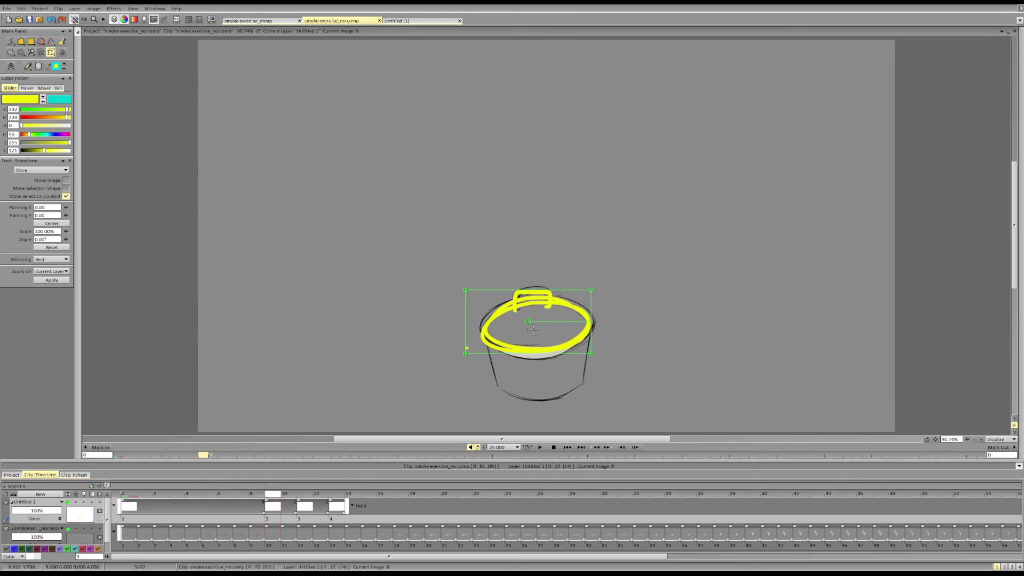
pyautogui.press('Right')
pyautogui.press('Right')
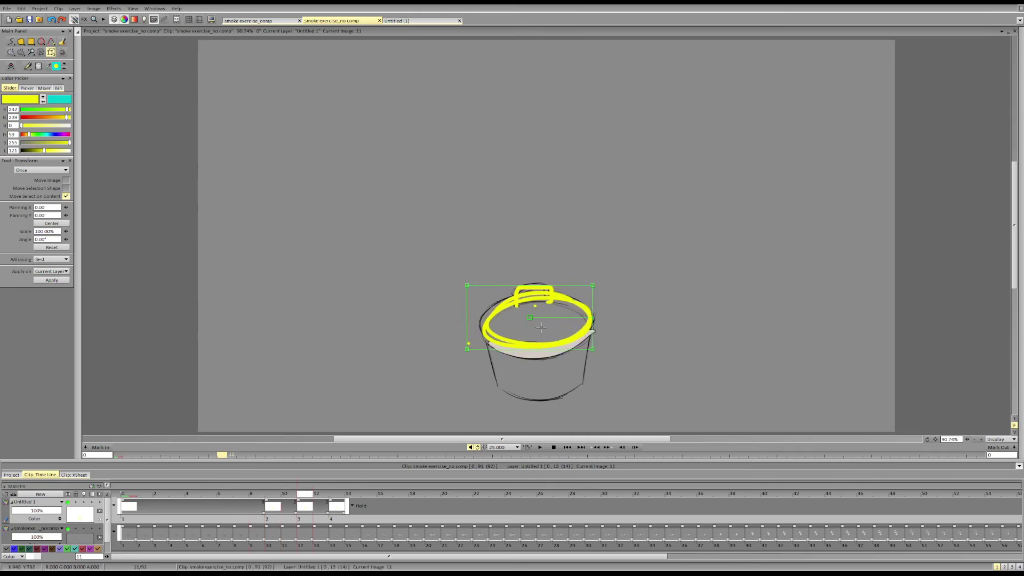
pyautogui.press('Right')
pyautogui.press('Right')
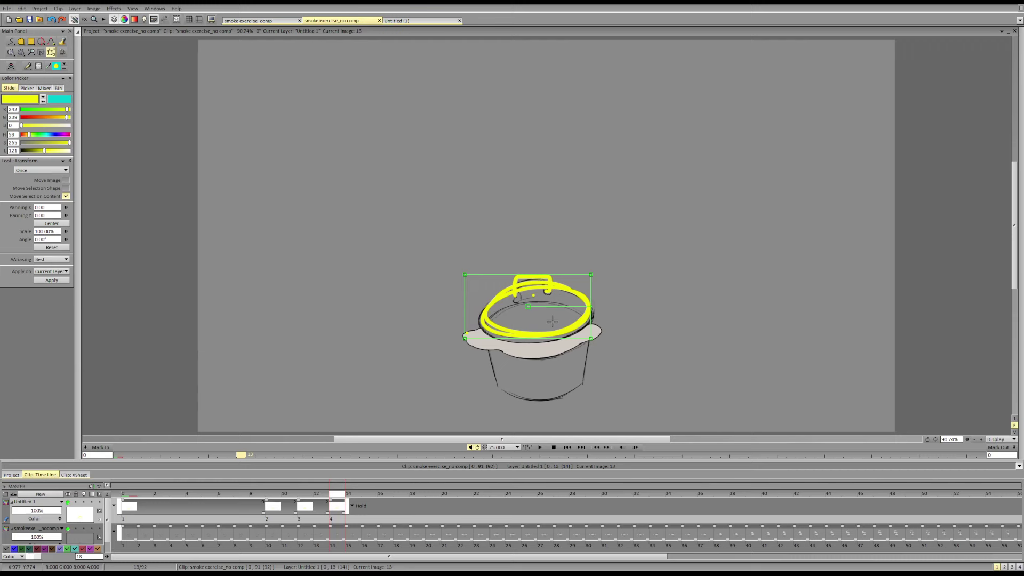
# Step: Add a yellow lid drawing at frame 15 and move it a little higher than on frame 13
pyautogui.press('Right')
pyautogui.press('Right')
pyautogui.press('Right')
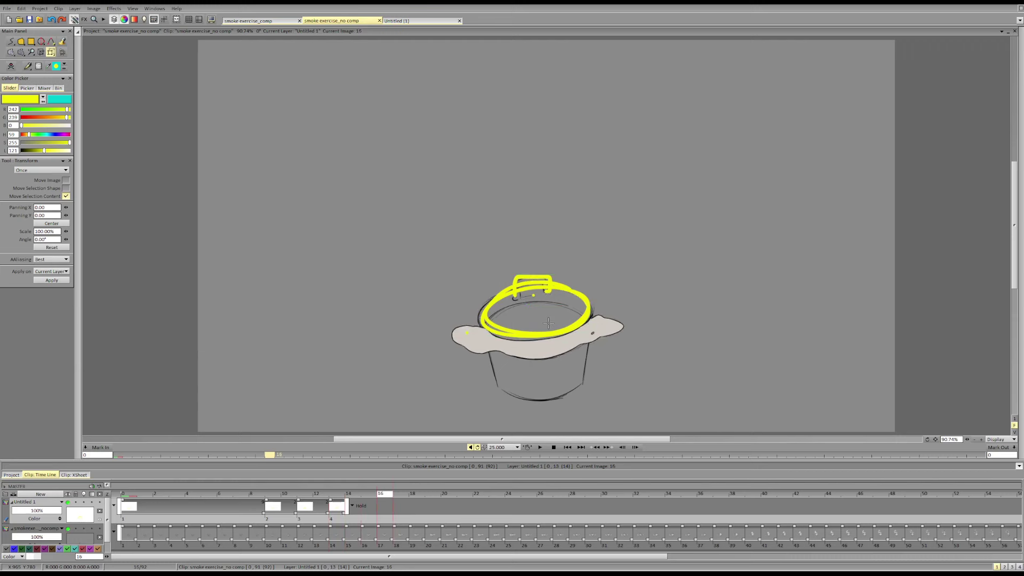
pyautogui.press('Left')
pyautogui.moveTo(548, 322); pyautogui.dragTo(539, 316)
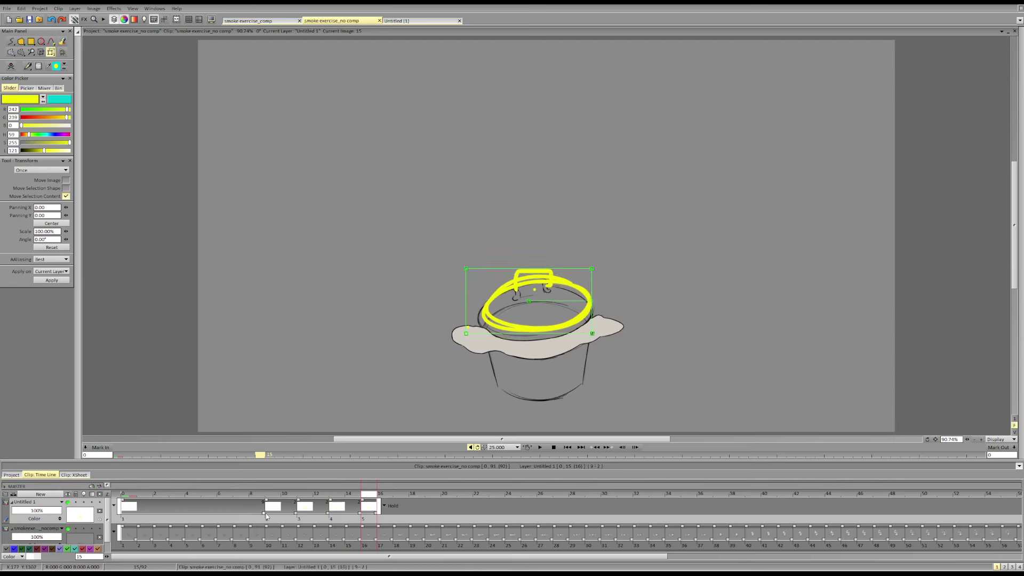
# Step: Shift the four raised lid drawings two frames later so they begin at frame 11, and check frames 13 to 17
pyautogui.moveTo(264, 511); pyautogui.dragTo(293, 510)
pyautogui.press('Left')
pyautogui.press('Left')
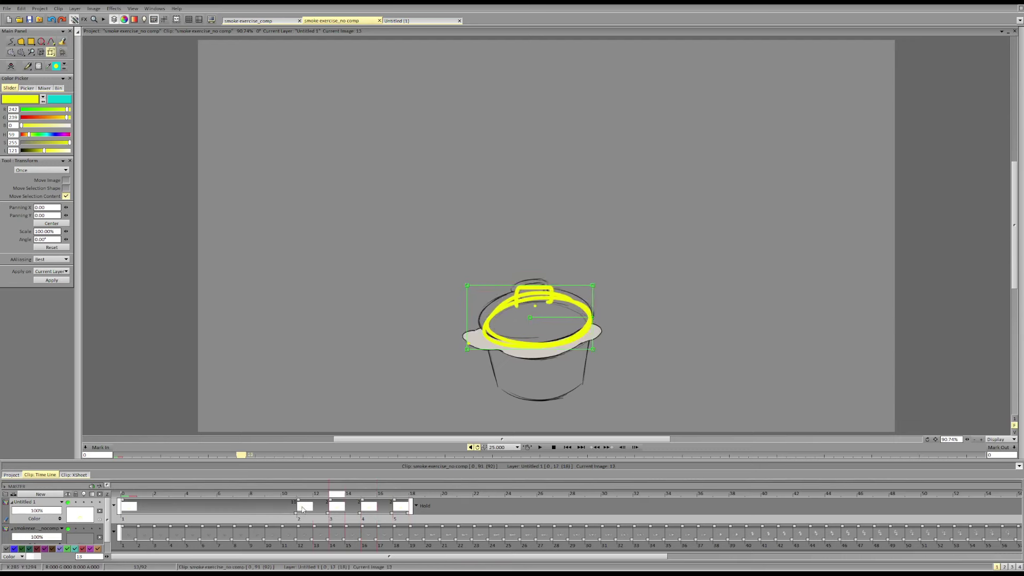
pyautogui.press('Right')
pyautogui.press('Right')
pyautogui.press('Right')
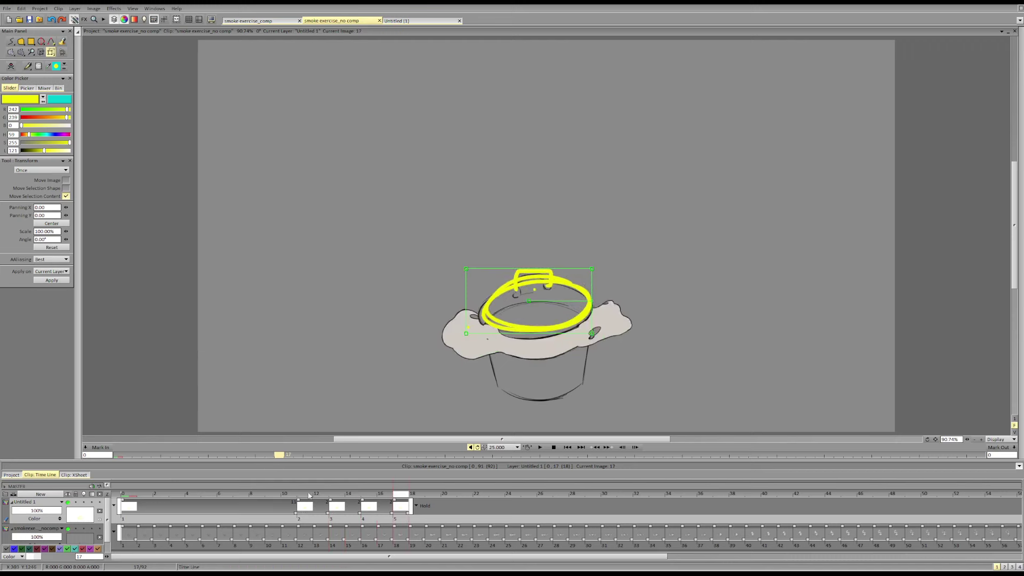
# Step: Step through the frames up to frame 30 to compare the yellow lid with the original lid and smoke
pyautogui.press('Right')
pyautogui.press('Right')
pyautogui.press('Right')
pyautogui.press('Right')
pyautogui.press('Right')
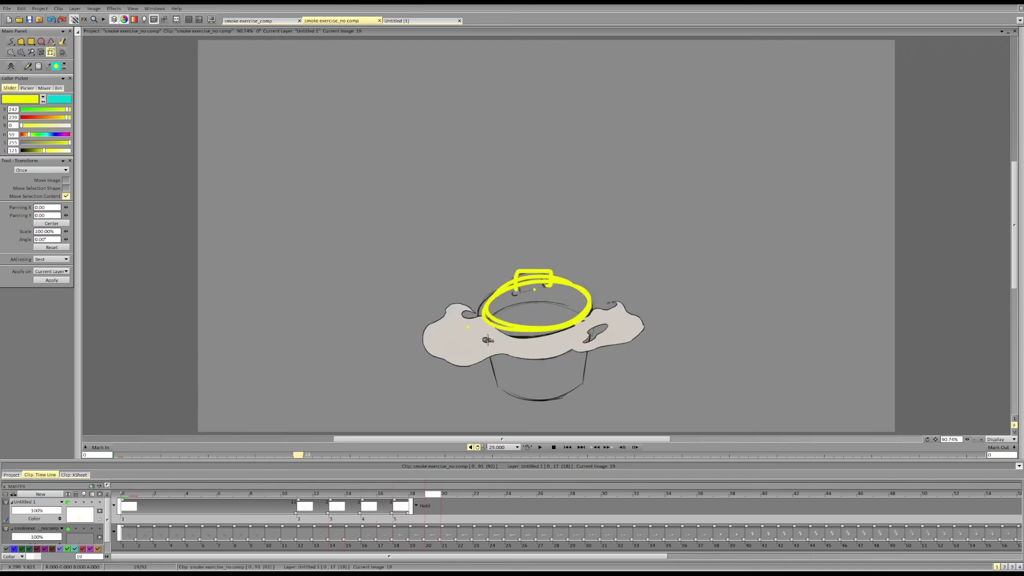
pyautogui.press('Left')
pyautogui.press('Left')
pyautogui.press('Left')
pyautogui.press('Right')
pyautogui.press('Right')
pyautogui.press('Right')
pyautogui.press('Right')
pyautogui.press('Right')
pyautogui.press('Right')
pyautogui.press('Right')
pyautogui.press('Right')
pyautogui.press('Right')
pyautogui.press('Right')
pyautogui.press('Right')
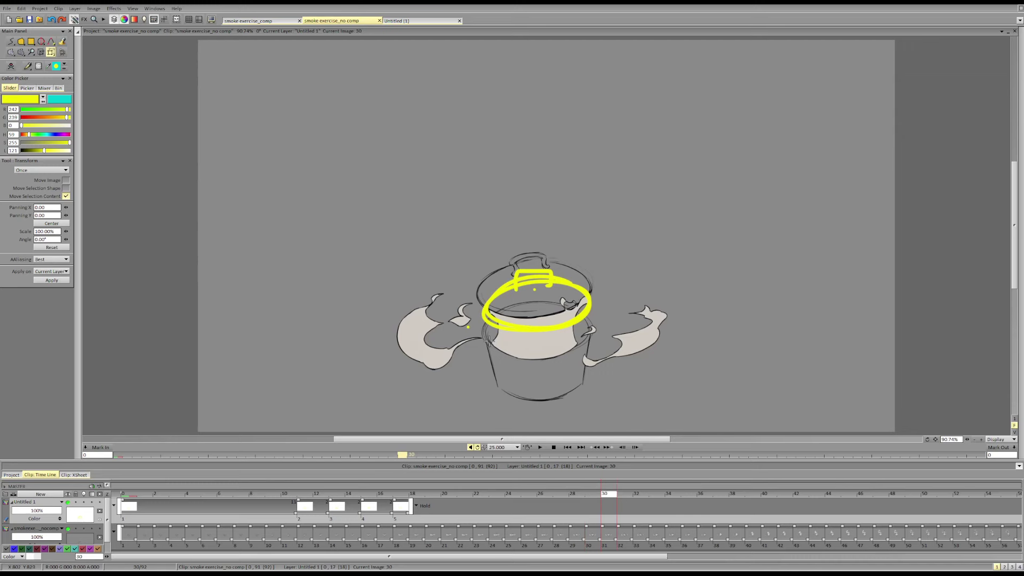
# Step: Step forward to frame 35 and back through the frames to compare the smoke's timing with the yellow lid
pyautogui.press('Right')
pyautogui.press('Right')
pyautogui.press('Right')
pyautogui.press('Right')
pyautogui.press('Right')
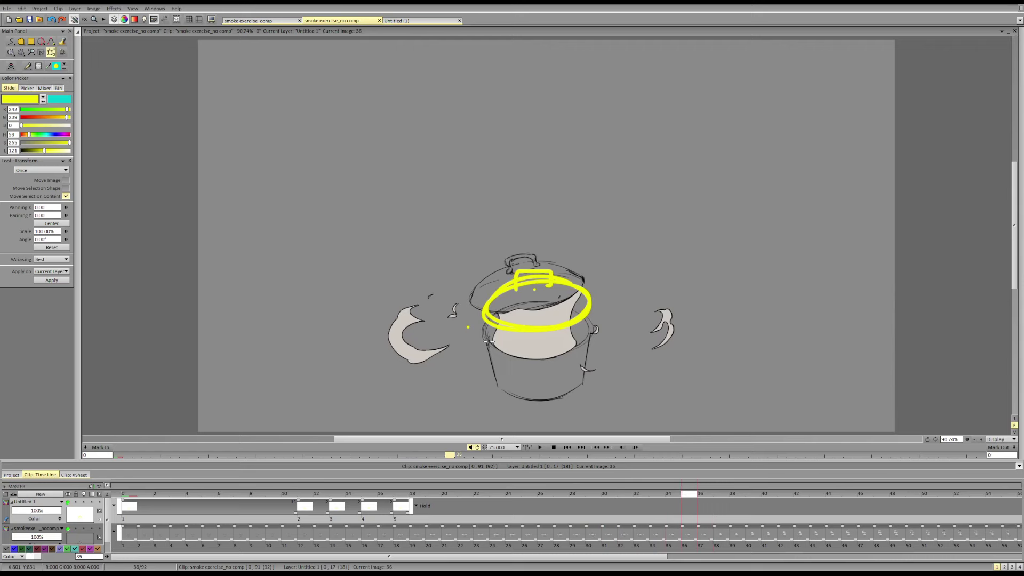
pyautogui.press('Left')
pyautogui.press('Left')
pyautogui.press('Left')
pyautogui.press('Left')
pyautogui.press('Left')
pyautogui.press('Left')
pyautogui.press('Left')
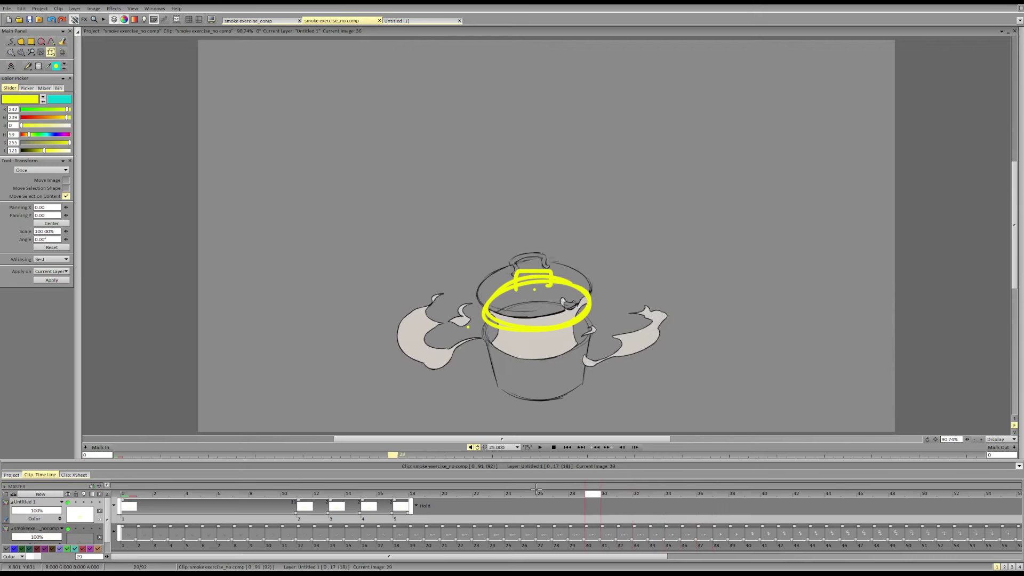
pyautogui.press('Left')
pyautogui.press('Left')
pyautogui.press('Left')
pyautogui.press('Left')
# Step: Remove images 21 to 27 from the smoke exercise layer and scrub through the following frames
pyautogui.click(452, 547)
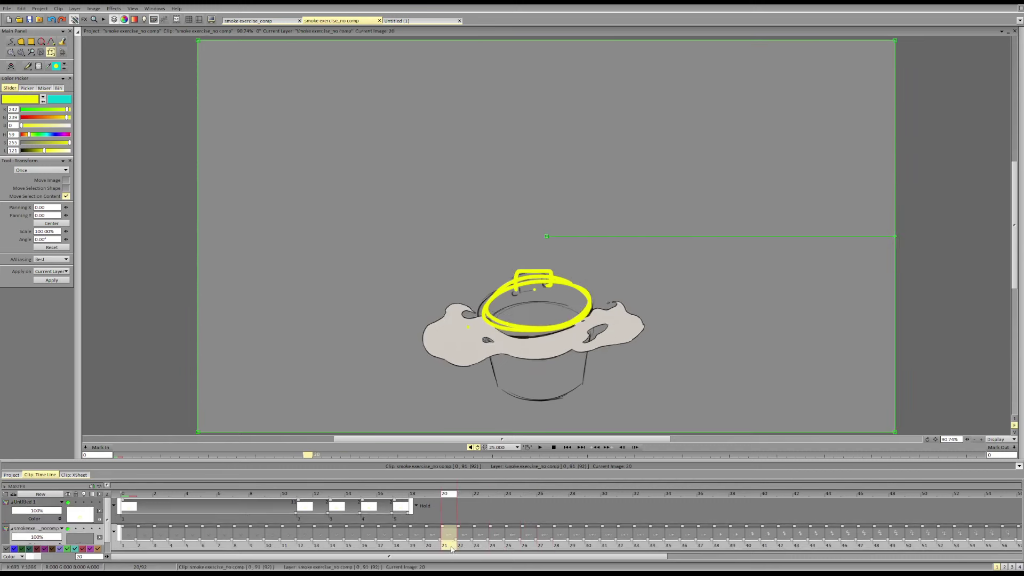
pyautogui.keyDown('shift'); pyautogui.click(548, 552); pyautogui.keyUp('shift')
pyautogui.press('Escape')
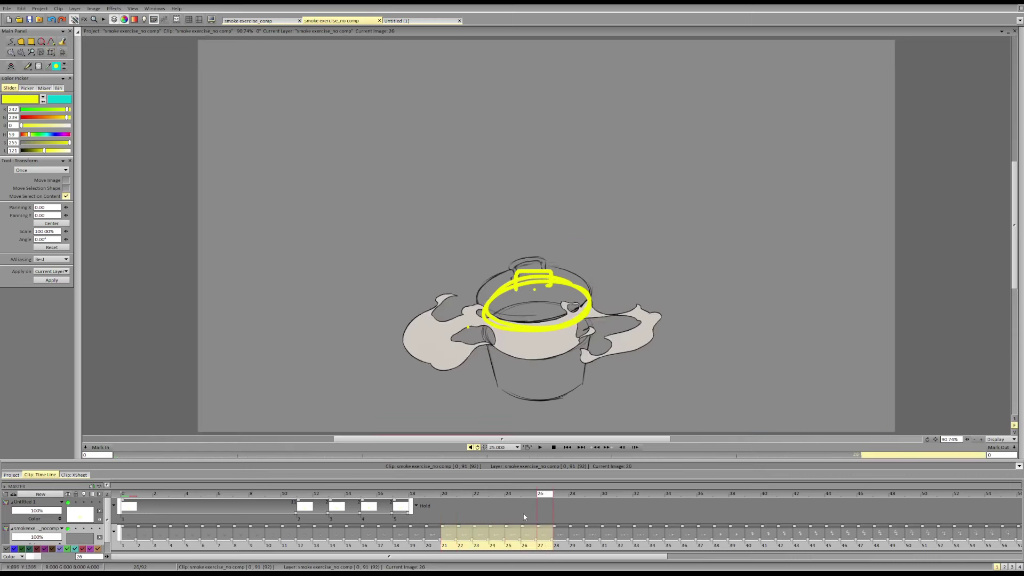
pyautogui.press('Delete')
pyautogui.moveTo(403, 495); pyautogui.dragTo(527, 494)
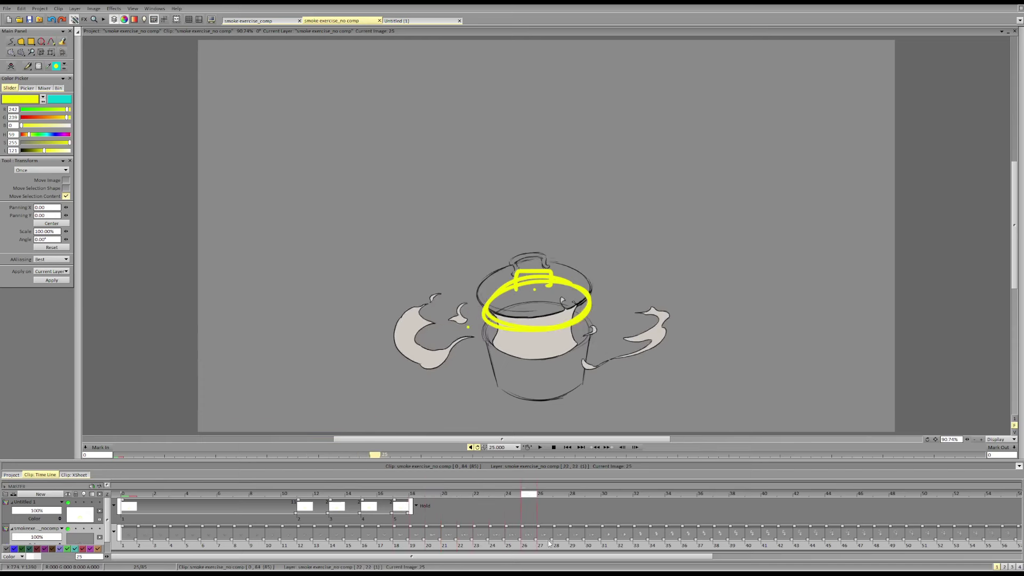
# Step: Remove images 23 to 28 from the smoke exercise layer and check the frames around the cut up to frame 25
pyautogui.moveTo(477, 533); pyautogui.dragTo(556, 553)
pyautogui.press('Delete')
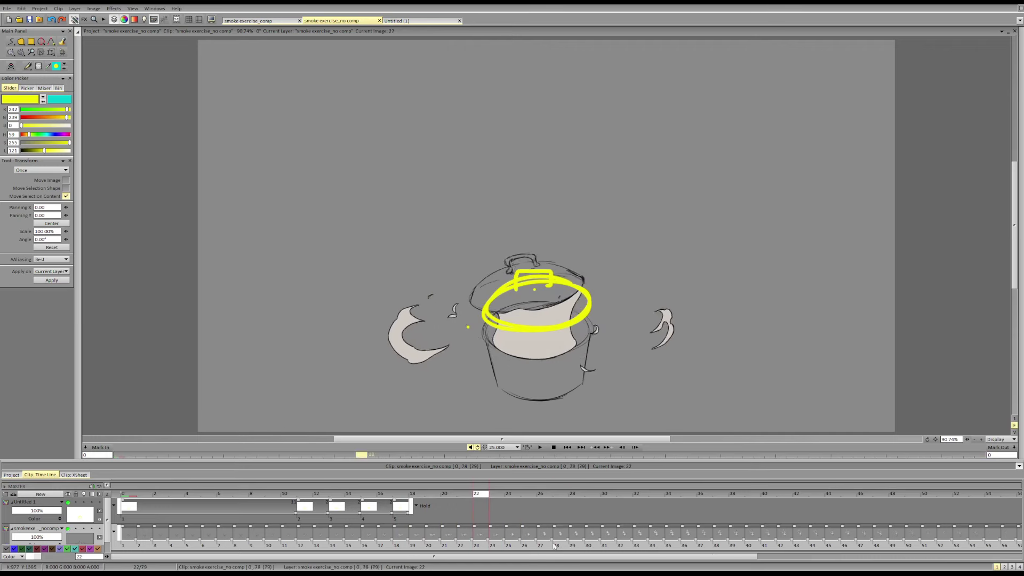
pyautogui.press('Left')
pyautogui.press('Left')
pyautogui.press('Right')
pyautogui.press('Right')
pyautogui.press('Right')
pyautogui.press('Right')
pyautogui.press('Right')
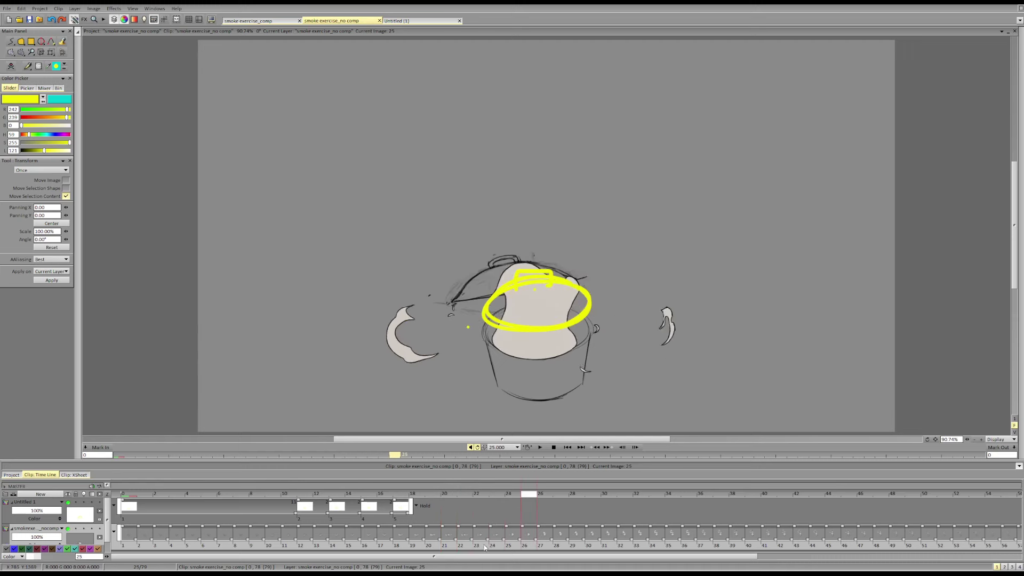
# Step: Remove images 23 and 24 from the smoke exercise layer
pyautogui.click(483, 547)
pyautogui.keyDown('shift'); pyautogui.click(499, 549); pyautogui.keyUp('shift')
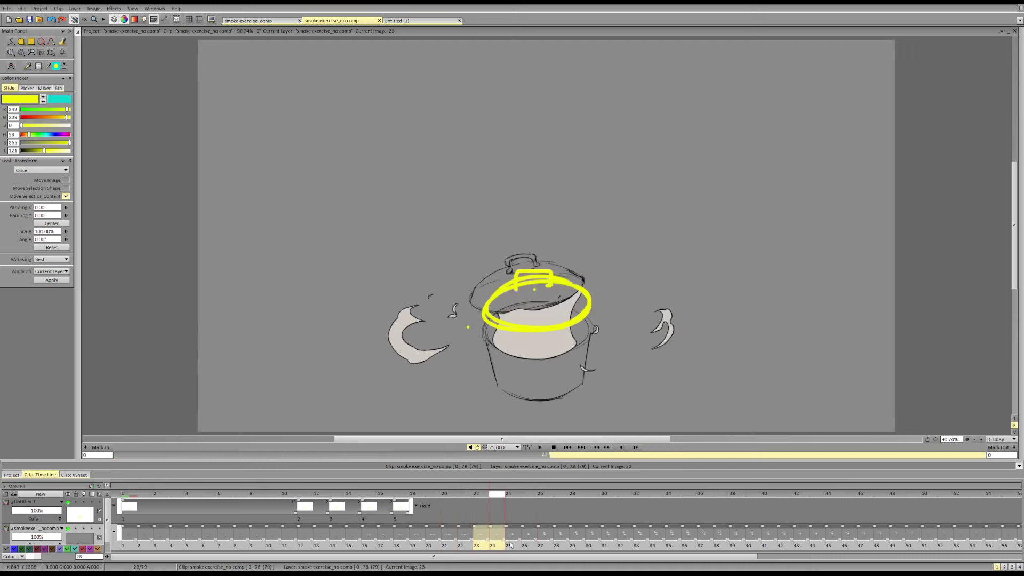
pyautogui.press('Delete')
# Step: Step through the shortened animation up to frame 33 and play it back to check the timing
pyautogui.press('Left')
pyautogui.press('Right')
pyautogui.press('Right')
pyautogui.press('Right')
pyautogui.press('Right')
pyautogui.press('Right')
pyautogui.press('Right')
pyautogui.press('Right')
pyautogui.press('Right')
pyautogui.press('Right')
pyautogui.press('Right')
pyautogui.press('Right')
pyautogui.press('Right')
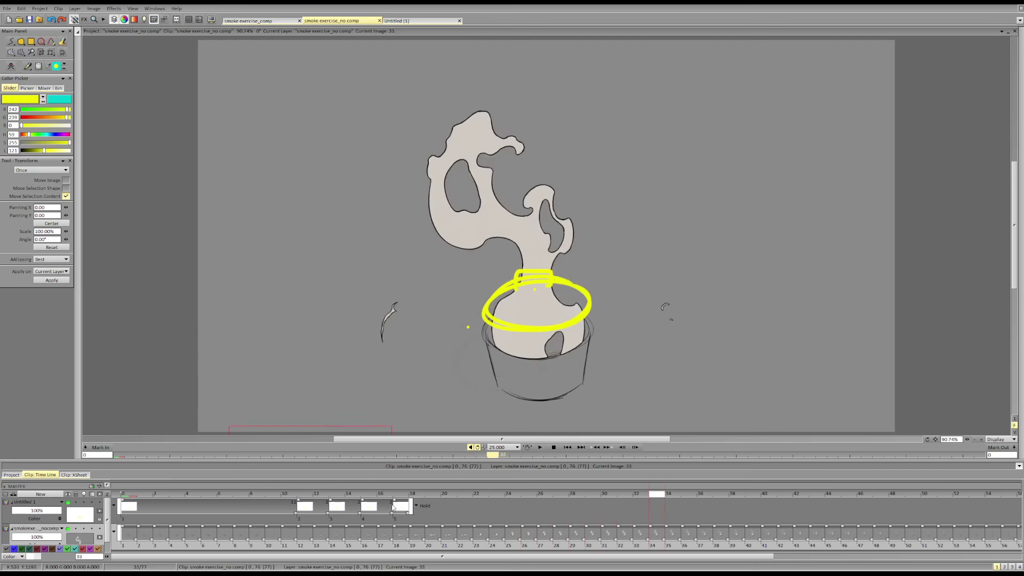
pyautogui.click(539, 448)
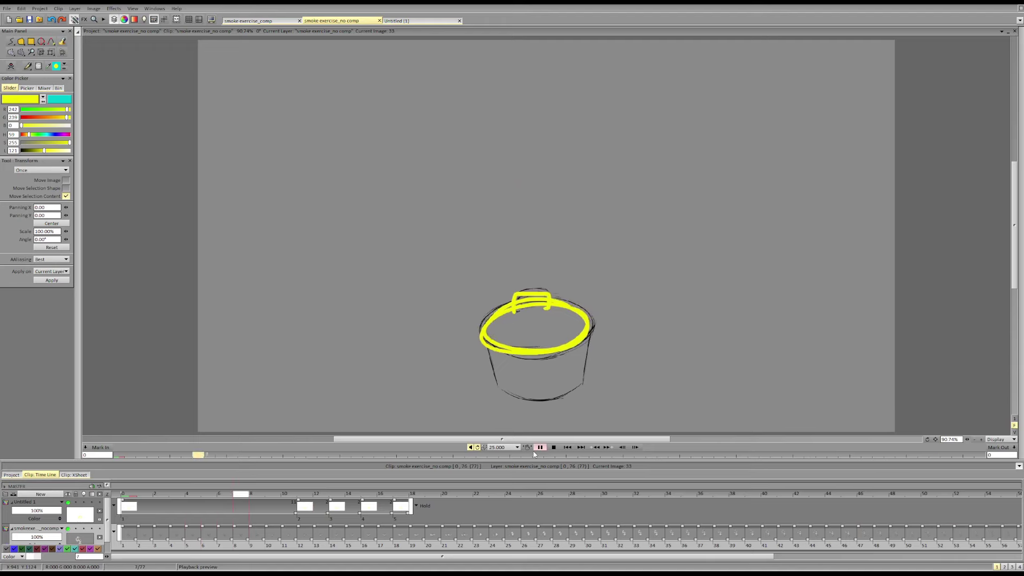
# Step: Add a yellow lid drawing at frame 19 and move it slightly higher with the Transform tool
pyautogui.click(405, 502)
pyautogui.press('Left')
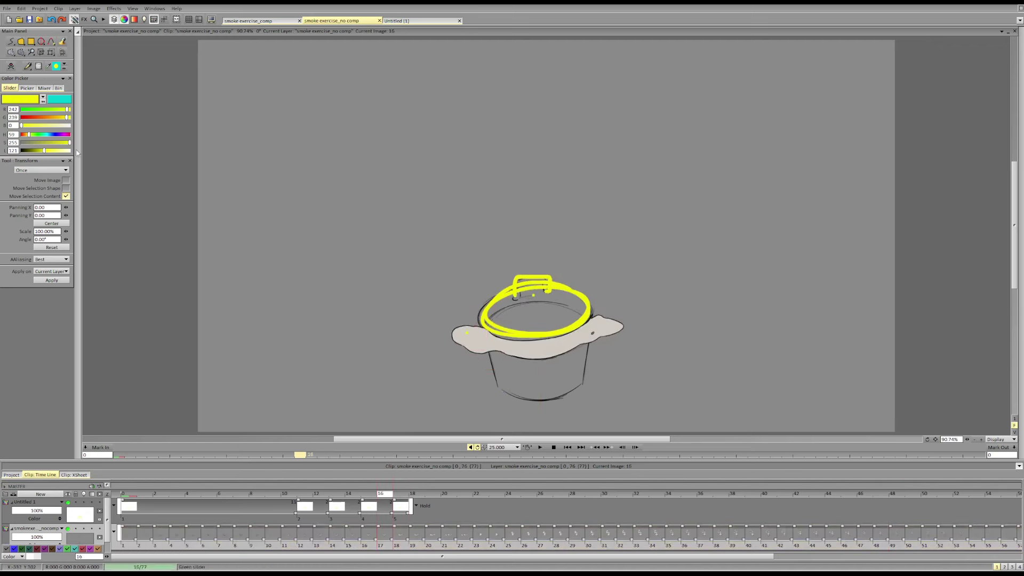
pyautogui.click(52, 52)
pyautogui.press('Right')
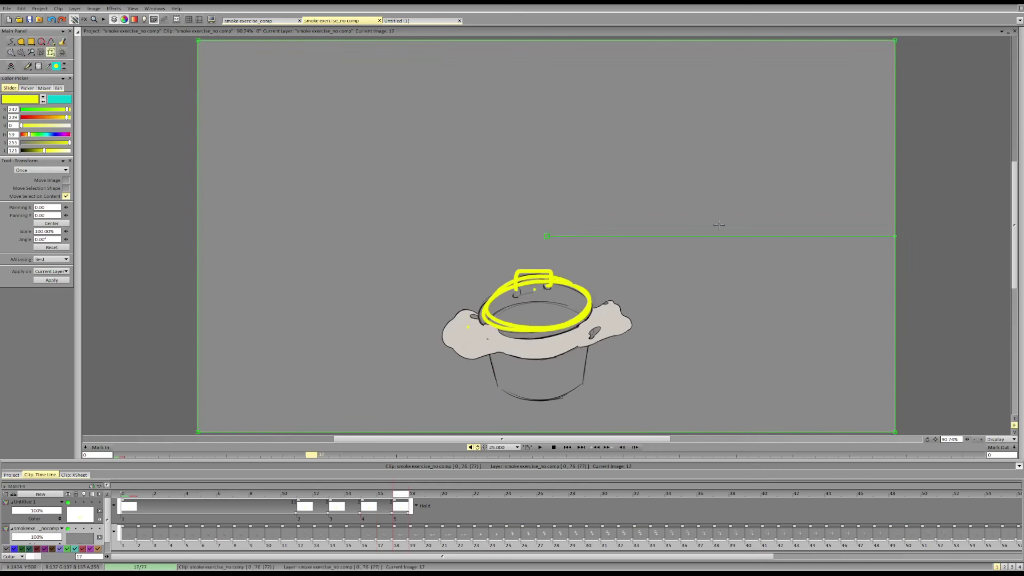
pyautogui.press('Left')
pyautogui.press('Right')
pyautogui.press('Right')
pyautogui.press('Right')
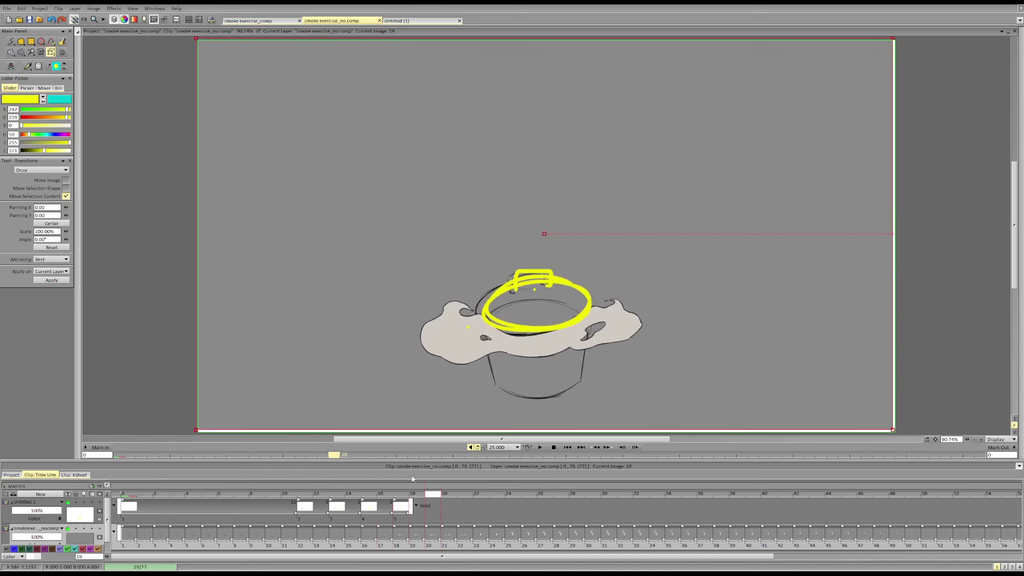
pyautogui.click(412, 515)
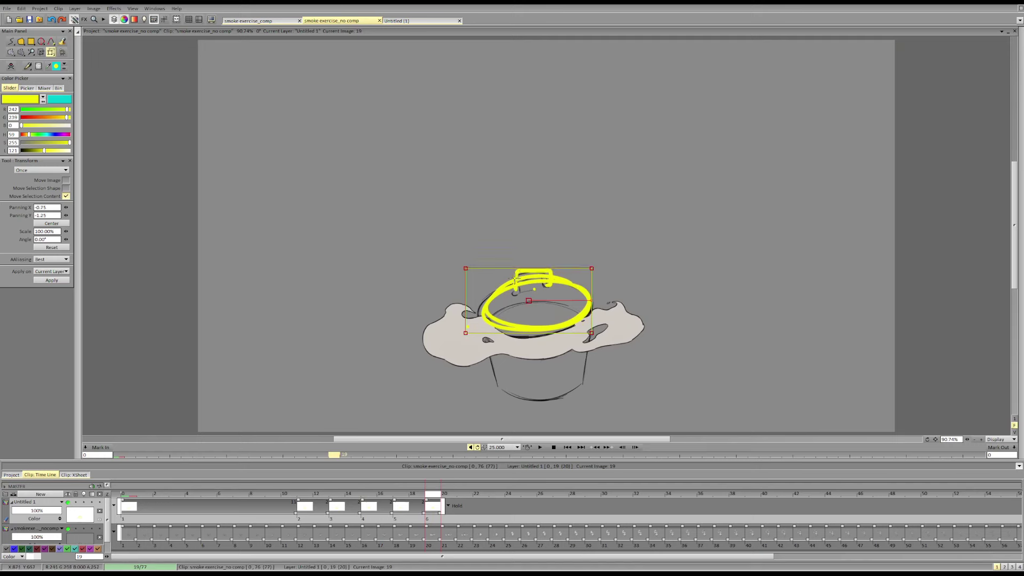
pyautogui.moveTo(519, 288); pyautogui.dragTo(516, 281)
pyautogui.press('Return')
# Step: Add yellow lid drawings at frames 21 and 23, shifting and warping the lid toward the original lid's raised position
pyautogui.press('Right')
pyautogui.press('Right')
pyautogui.click(567, 266)
pyautogui.moveTo(578, 287); pyautogui.dragTo(514, 293)
pyautogui.press('Return')
pyautogui.click(53, 55)
pyautogui.click(65, 72)
pyautogui.moveTo(523, 249); pyautogui.dragTo(505, 272)
pyautogui.press('Return')
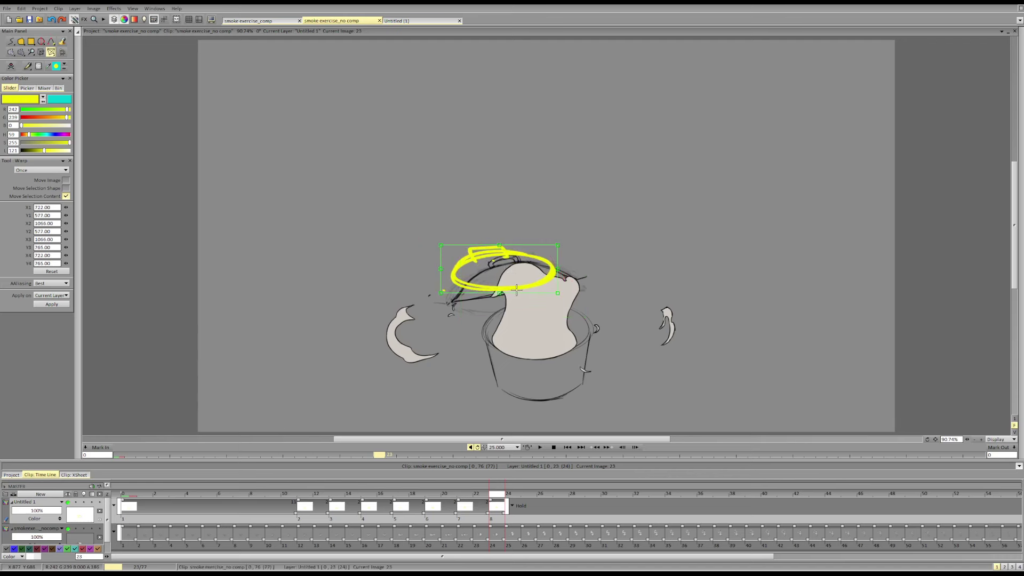
# Step: Erase most of the yellow lid on frame 23 and redraw it freehand as a tilted lid following the original lid's outline
pyautogui.press('Left')
pyautogui.press('Right')
pyautogui.press('f')
pyautogui.moveTo(489, 300)
pyautogui.mouseDown()
pyautogui.moveTo(448, 254)
pyautogui.moveTo(533, 259)
pyautogui.mouseUp()
pyautogui.press('b')
pyautogui.moveTo(452, 293)
pyautogui.mouseDown()
pyautogui.moveTo(558, 256)
pyautogui.moveTo(568, 274)
pyautogui.mouseUp()
pyautogui.hotkey('ctrl', 'z')
pyautogui.moveTo(460, 304); pyautogui.dragTo(489, 304)
pyautogui.moveTo(486, 299)
pyautogui.mouseDown()
pyautogui.moveTo(537, 268)
pyautogui.moveTo(568, 271)
pyautogui.mouseUp()
pyautogui.hotkey('ctrl', 'z')
pyautogui.hotkey('ctrl', 'z')
pyautogui.moveTo(487, 299); pyautogui.dragTo(500, 278)
pyautogui.moveTo(509, 277)
pyautogui.mouseDown()
pyautogui.moveTo(575, 271)
pyautogui.moveTo(552, 256)
pyautogui.moveTo(465, 289)
pyautogui.mouseUp()
pyautogui.press('Left')
pyautogui.press('Right')
pyautogui.moveTo(550, 250); pyautogui.dragTo(504, 254)
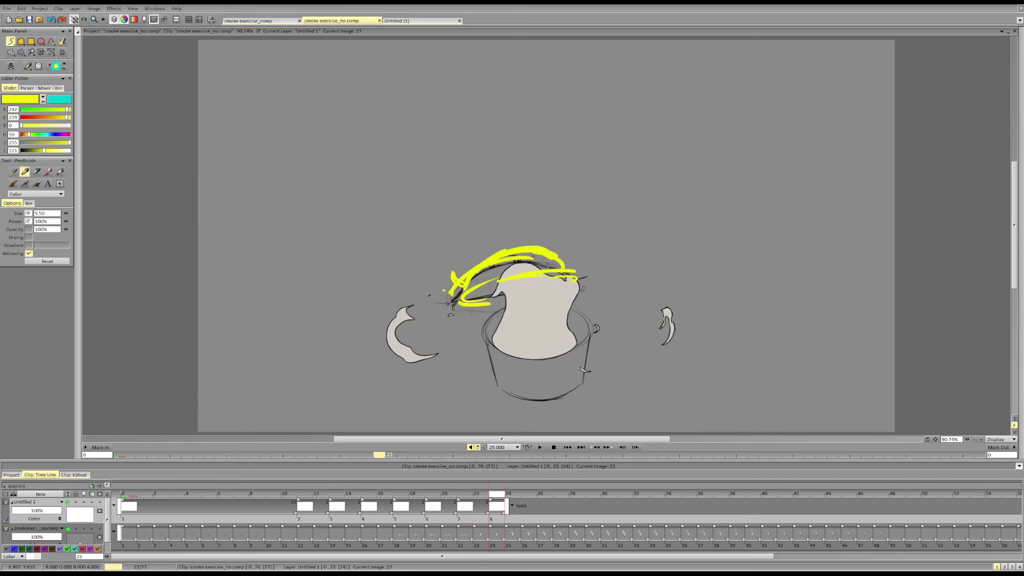
# Step: Add a yellow drawing at frame 24 and sketch the lid tipping down beside the smoke, over the original lid
pyautogui.press('Right')
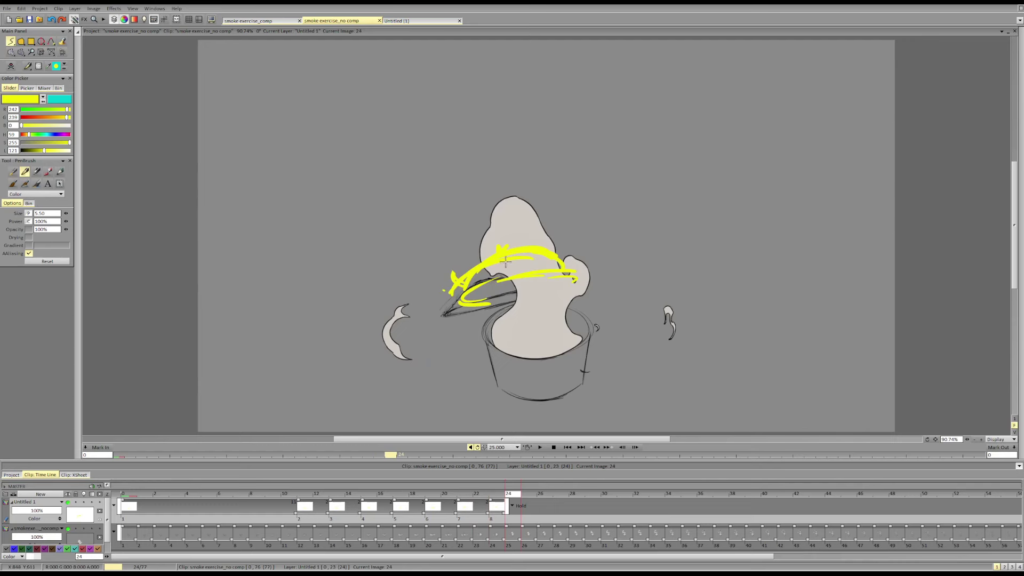
pyautogui.press('Right')
pyautogui.press('Left')
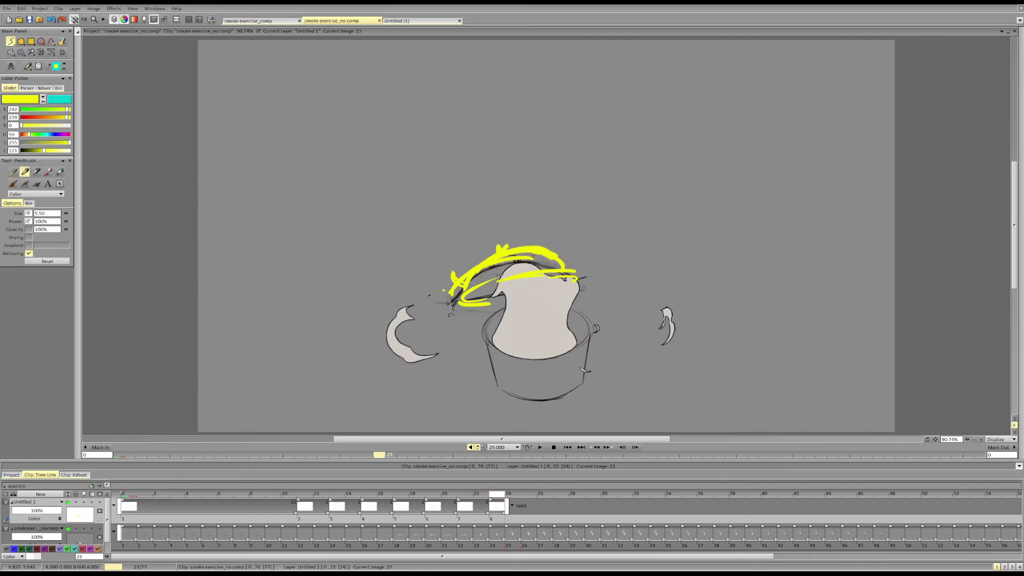
pyautogui.press('Right')
pyautogui.press('Left')
pyautogui.click(514, 528)
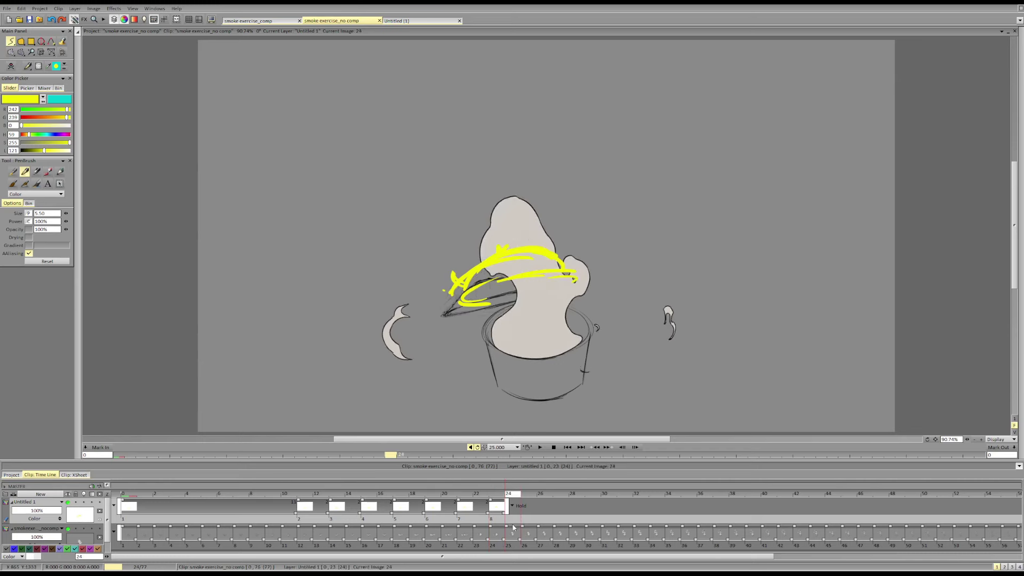
pyautogui.press('Insert')
pyautogui.press('Left')
pyautogui.press('Right')
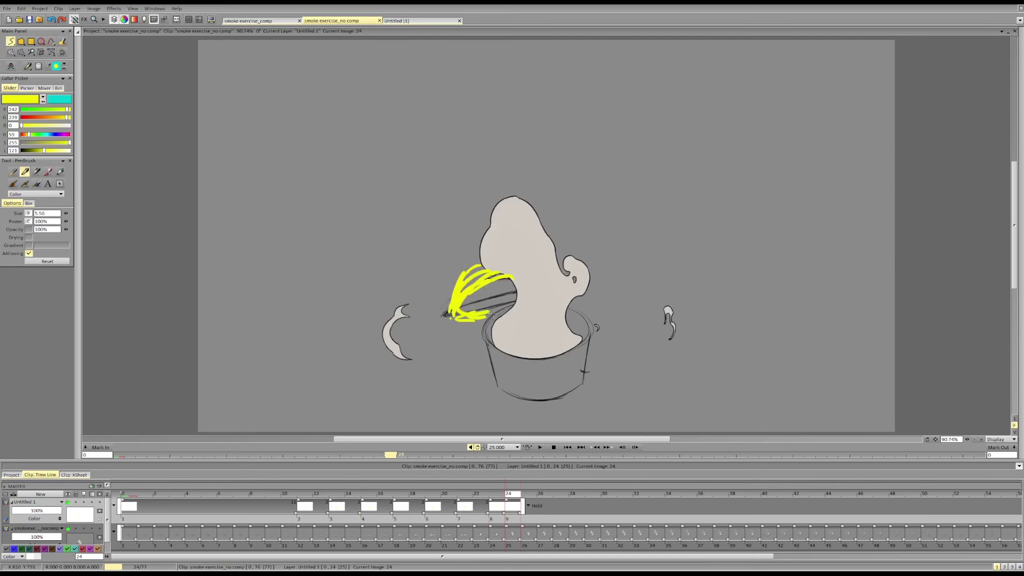
# Step: Add a blank yellow drawing at frame 28 and sketch the falling lid as a curved arc beside the pot
pyautogui.press('Left')
pyautogui.press('Right')
pyautogui.press('Right')
pyautogui.press('Right')
pyautogui.press('Right')
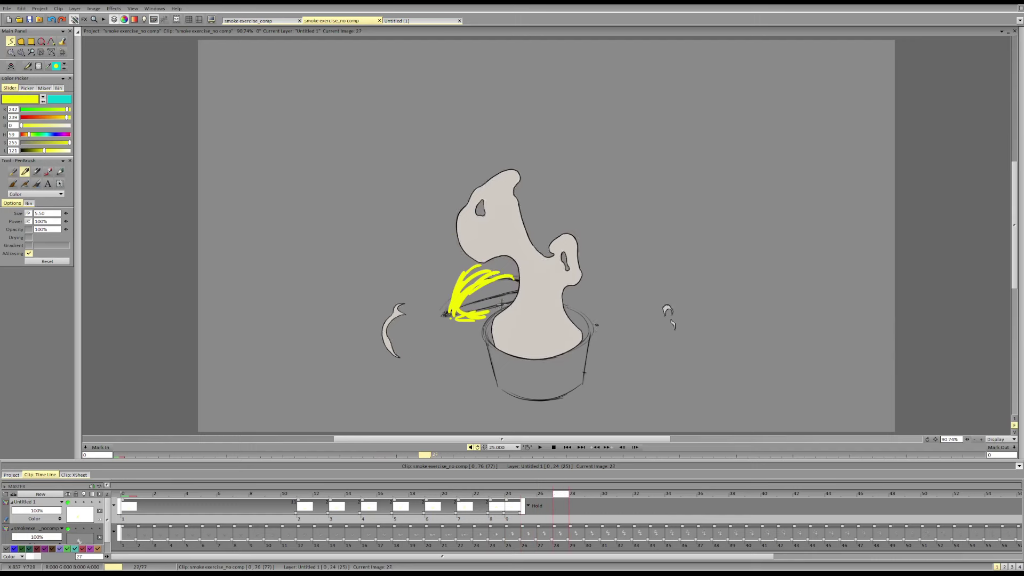
pyautogui.press('Right')
pyautogui.click(502, 303)
pyautogui.press('Delete')
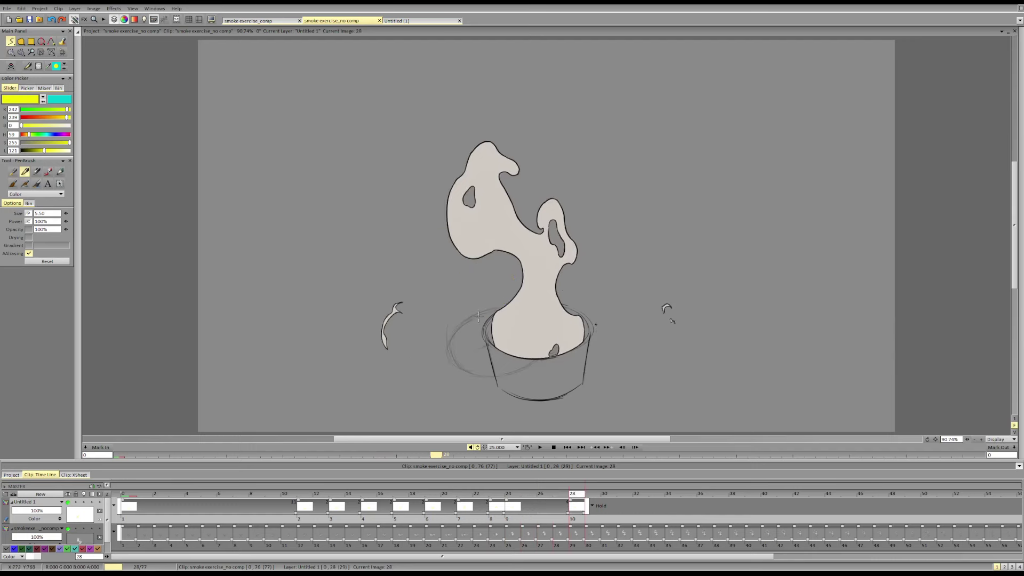
pyautogui.moveTo(457, 330)
pyautogui.mouseDown()
pyautogui.moveTo(495, 279)
pyautogui.moveTo(520, 280)
pyautogui.mouseUp()
# Step: Compare frame 28 with the preceding frames and add outer arc strokes to its yellow lid
pyautogui.press('Left')
pyautogui.press('Left')
pyautogui.press('Left')
pyautogui.press('Left')
pyautogui.press('Left')
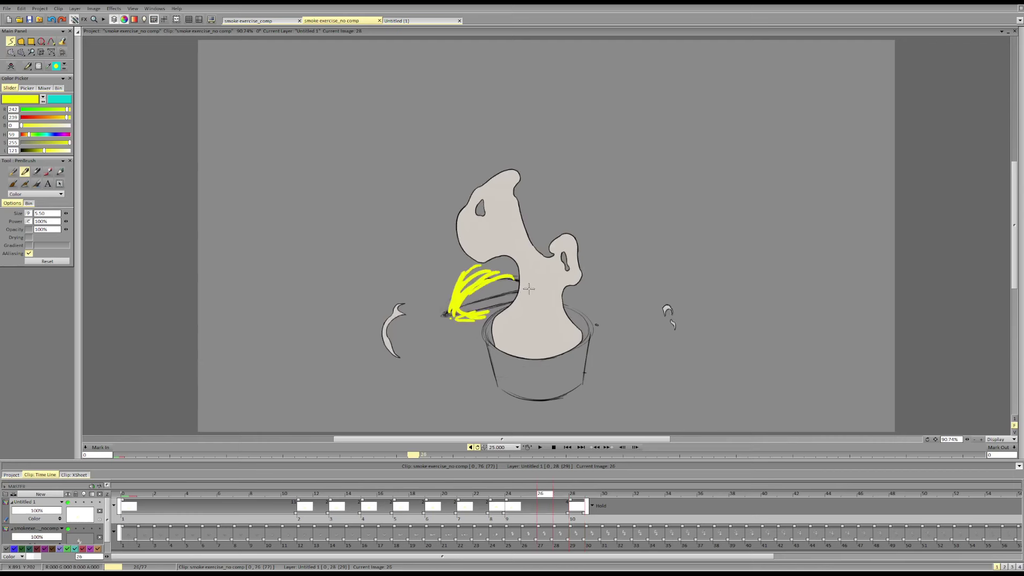
pyautogui.press('Right')
pyautogui.press('Right')
pyautogui.press('Left')
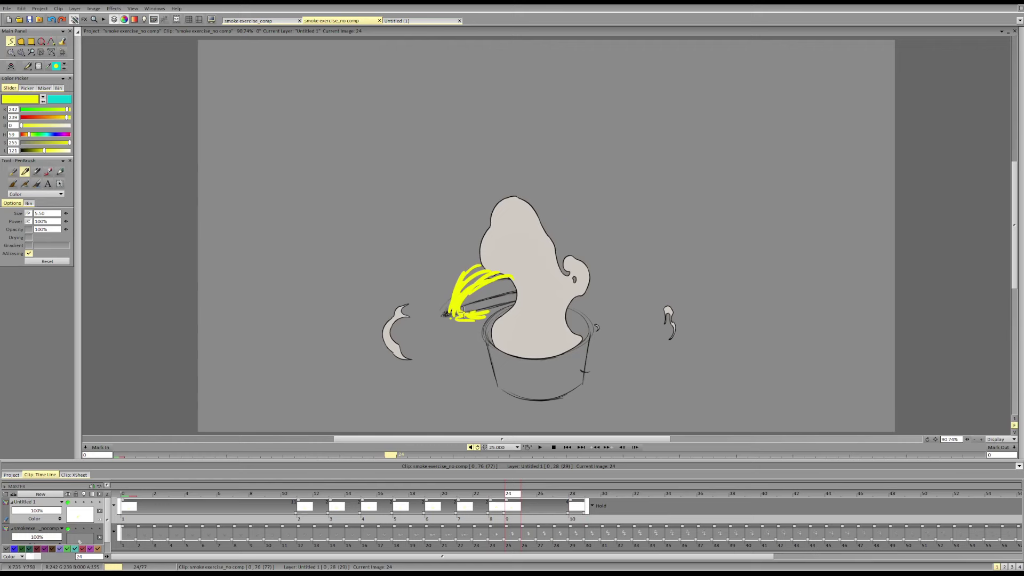
pyautogui.press('Right')
pyautogui.press('Right')
pyautogui.press('Right')
pyautogui.press('Right')
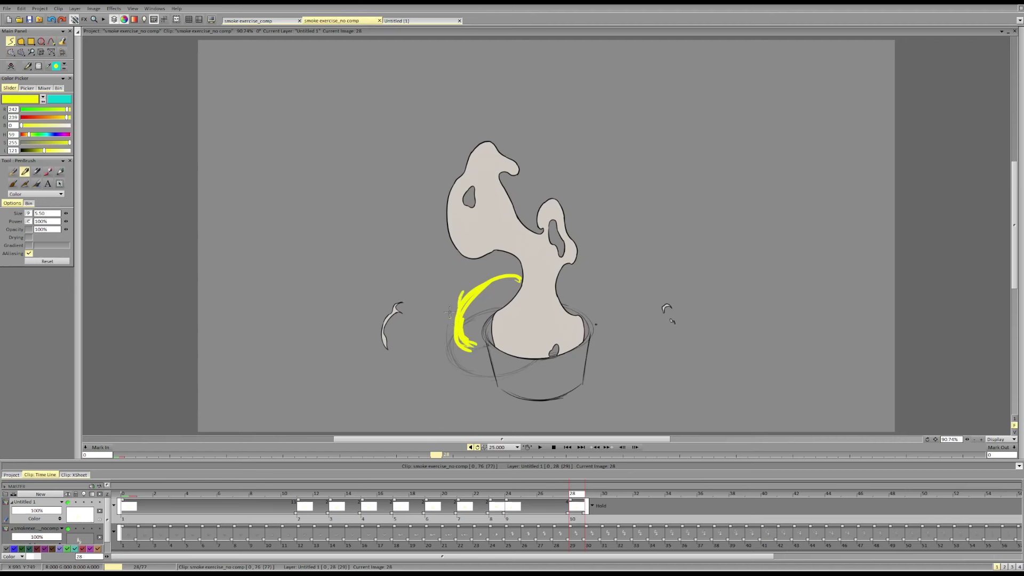
pyautogui.moveTo(447, 314)
pyautogui.mouseDown()
pyautogui.moveTo(474, 284)
pyautogui.moveTo(450, 308)
pyautogui.mouseUp()
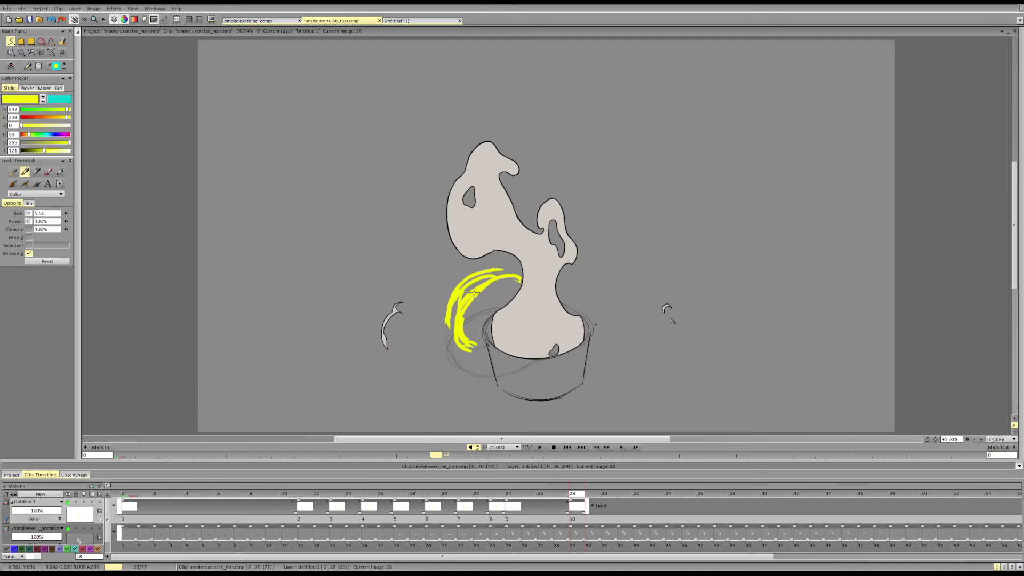
# Step: Shift the tipping-lid drawing from frame 24 one frame later so it starts at frame 25
pyautogui.press('Left')
pyautogui.press('Left')
pyautogui.press('Left')
pyautogui.press('Left')
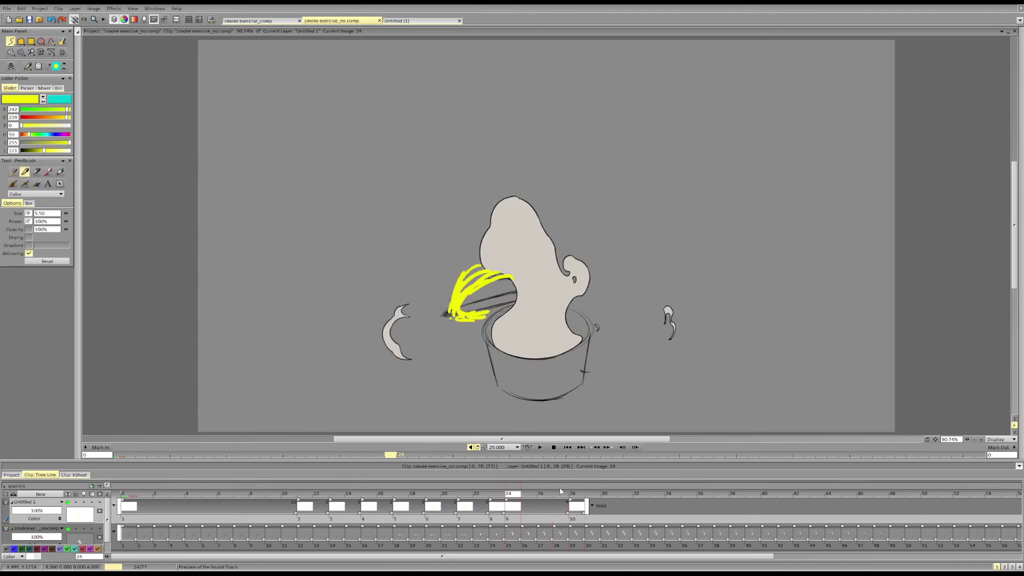
pyautogui.press('Left')
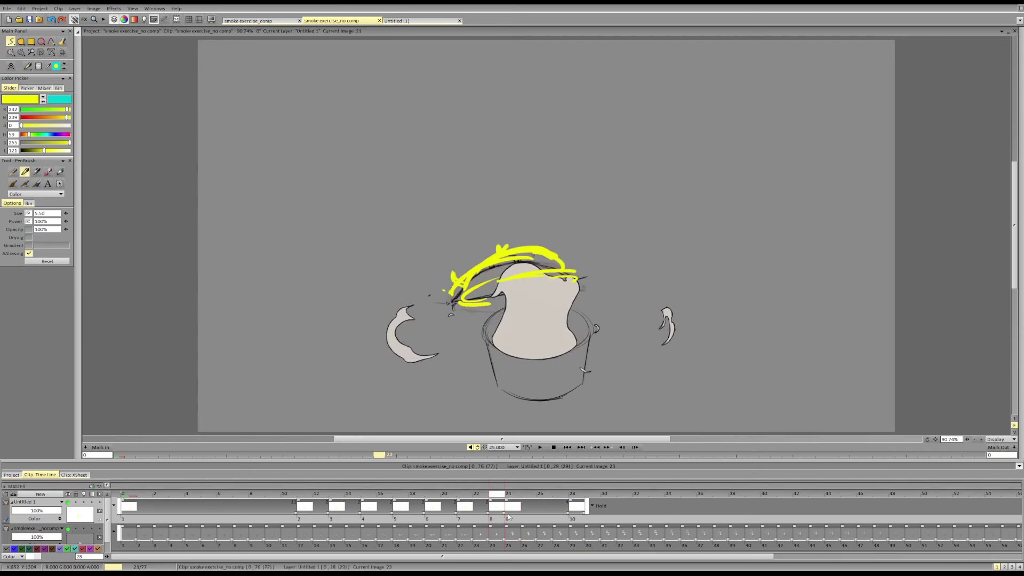
pyautogui.moveTo(506, 513); pyautogui.dragTo(521, 514)
pyautogui.press('Right')
pyautogui.press('Right')
pyautogui.press('Right')
pyautogui.moveTo(583, 514); pyautogui.dragTo(567, 519)
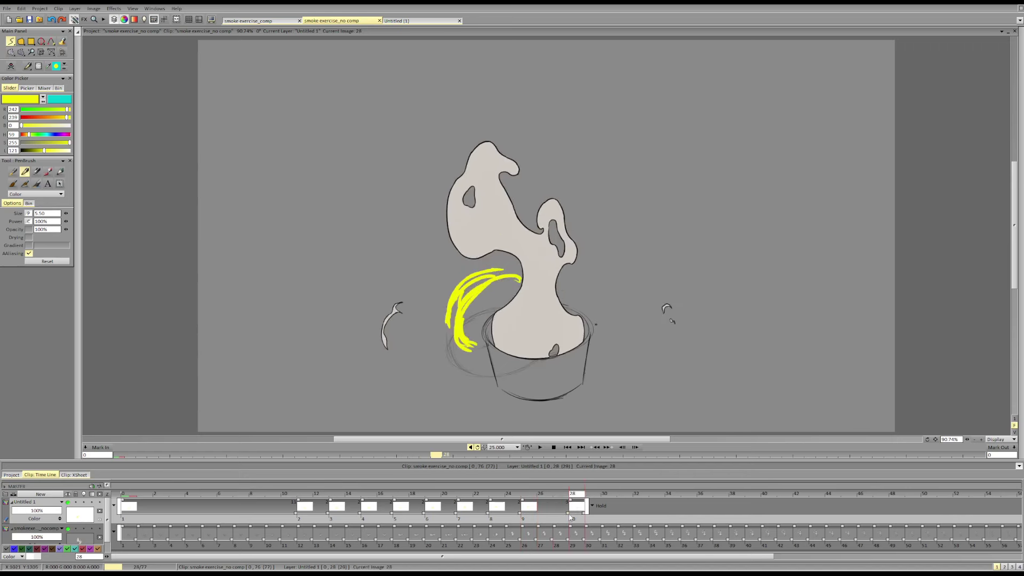
# Step: Add a blank yellow drawing at frame 31 and sketch the lid's arc lower than on frame 28
pyautogui.press('Right')
pyautogui.press('Right')
pyautogui.press('Right')
pyautogui.press('Right')
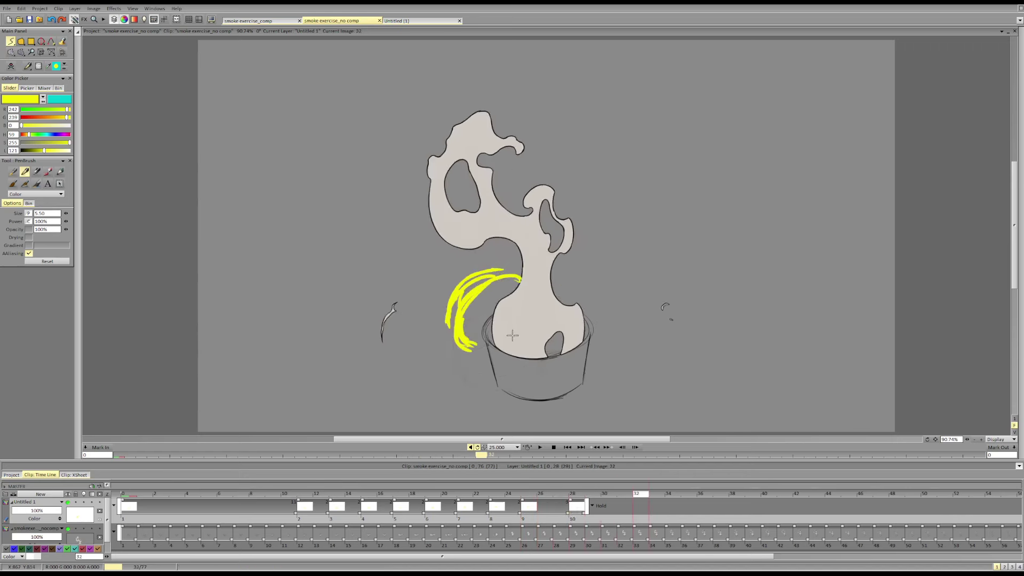
pyautogui.press('Left')
pyautogui.click(520, 346)
pyautogui.press('BackSpace')
pyautogui.moveTo(463, 292); pyautogui.dragTo(515, 292)
pyautogui.moveTo(440, 322); pyautogui.dragTo(515, 291)
pyautogui.press('Left')
pyautogui.press('Right')
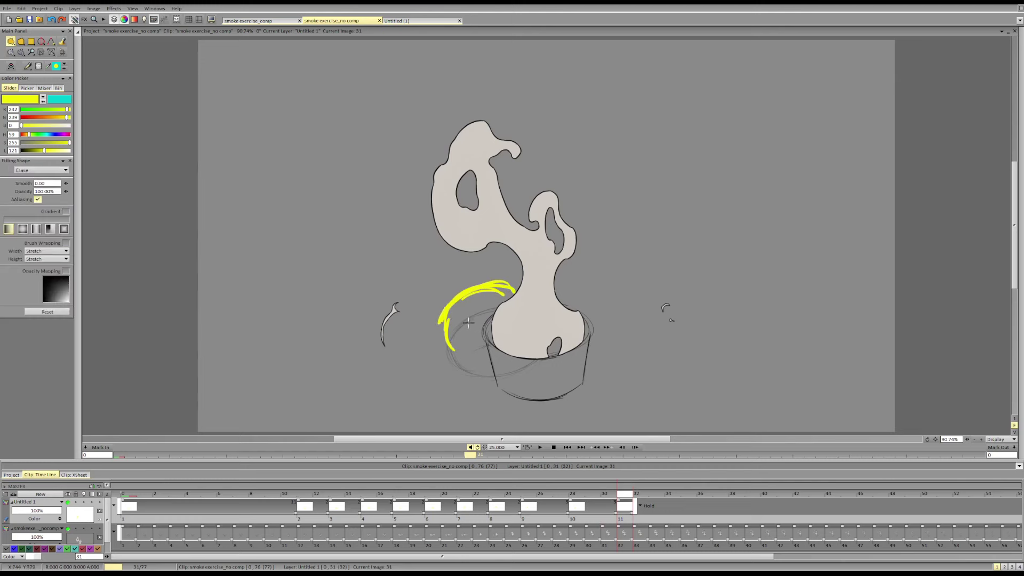
# Step: Rework the frame 31 lid arc so it curves down to the pot's side, and check it against the frames up to 33
pyautogui.hotkey('ctrl', 'z')
pyautogui.hotkey('ctrl', 'z')
pyautogui.moveTo(436, 336); pyautogui.dragTo(512, 297)
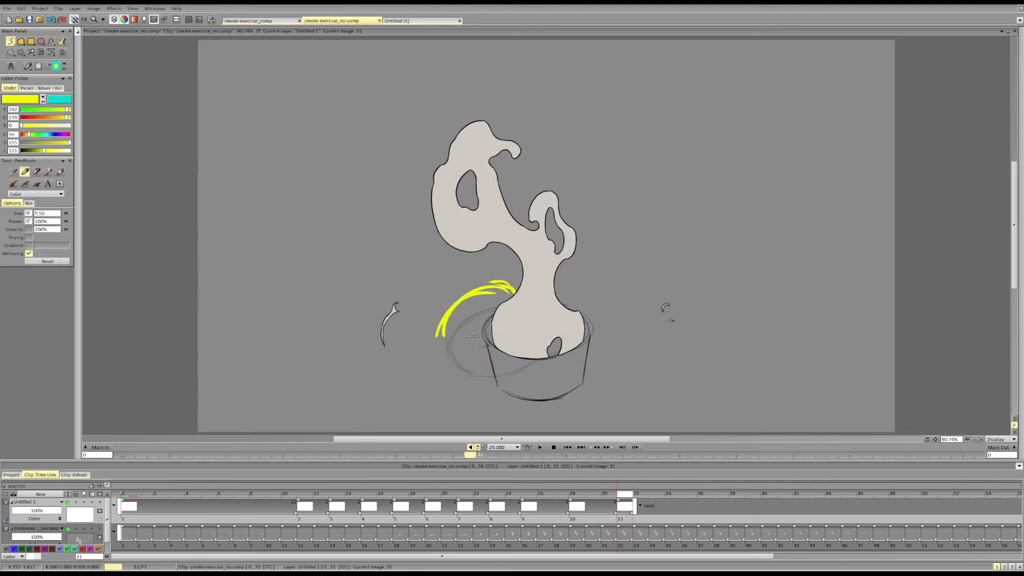
pyautogui.hotkey('ctrl', 'z')
pyautogui.moveTo(458, 331)
pyautogui.mouseDown()
pyautogui.moveTo(468, 307)
pyautogui.moveTo(499, 281)
pyautogui.moveTo(455, 309)
pyautogui.mouseUp()
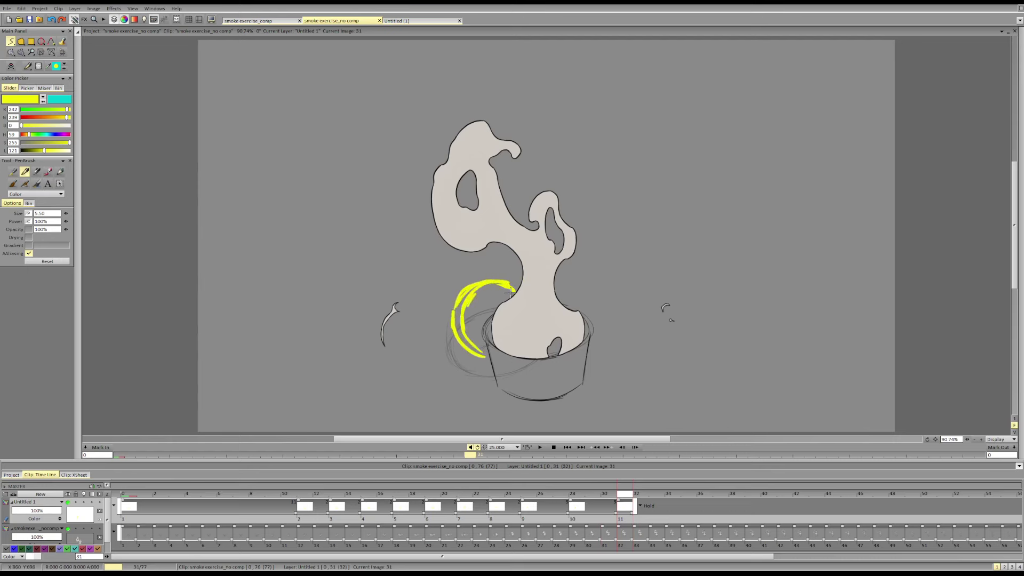
pyautogui.press('e')
pyautogui.moveTo(516, 291)
pyautogui.mouseDown()
pyautogui.moveTo(457, 319)
pyautogui.moveTo(486, 289)
pyautogui.moveTo(446, 320)
pyautogui.mouseUp()
pyautogui.press('e')
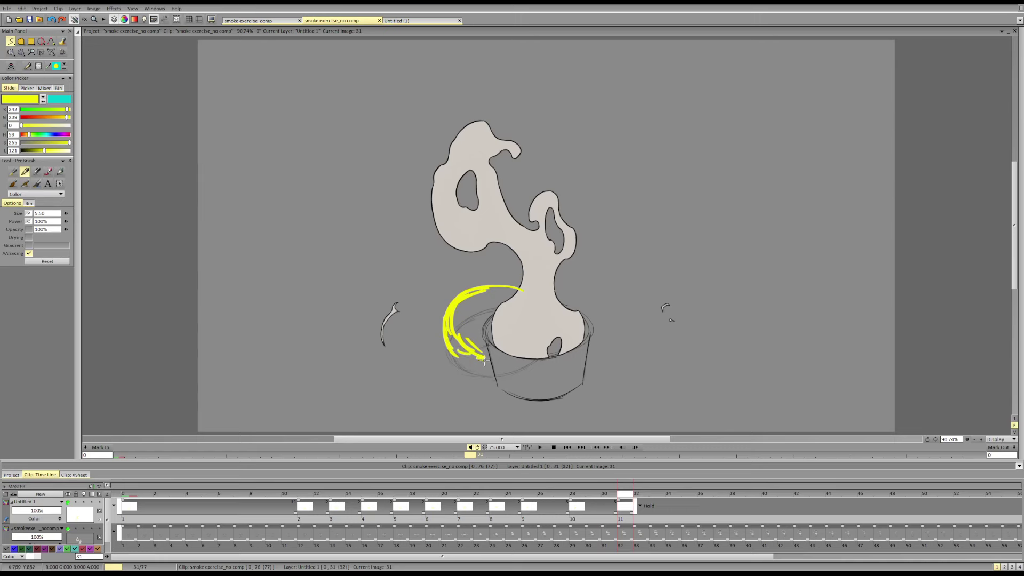
pyautogui.press('Left')
pyautogui.press('Right')
pyautogui.press('Right')
pyautogui.press('Right')
pyautogui.press('Right')
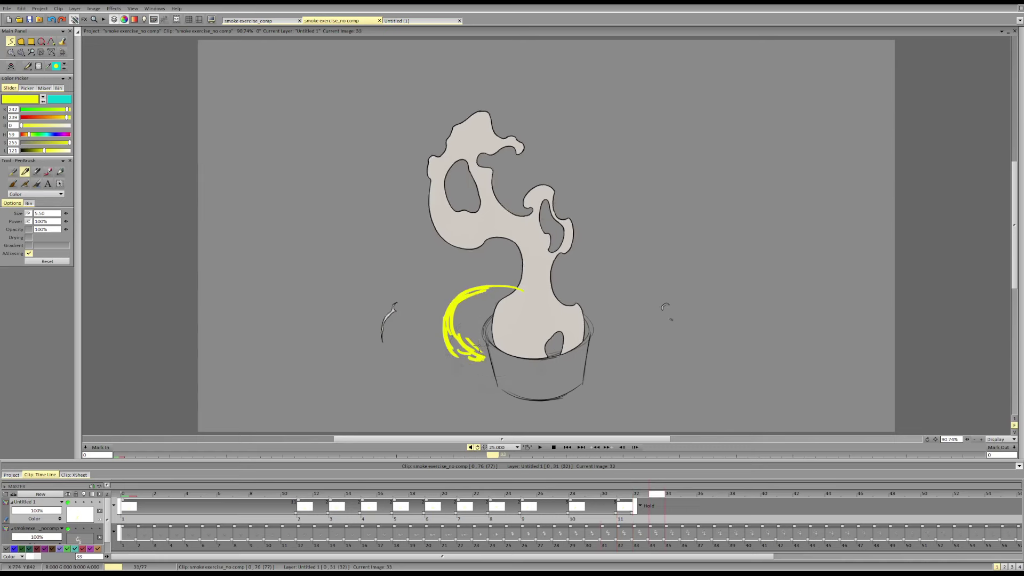
# Step: Add a blank drawing at frame 34 and sketch the yellow lid's arcs beside the pot, reworking its upper curve
pyautogui.click(481, 343)
pyautogui.press('BackSpace')
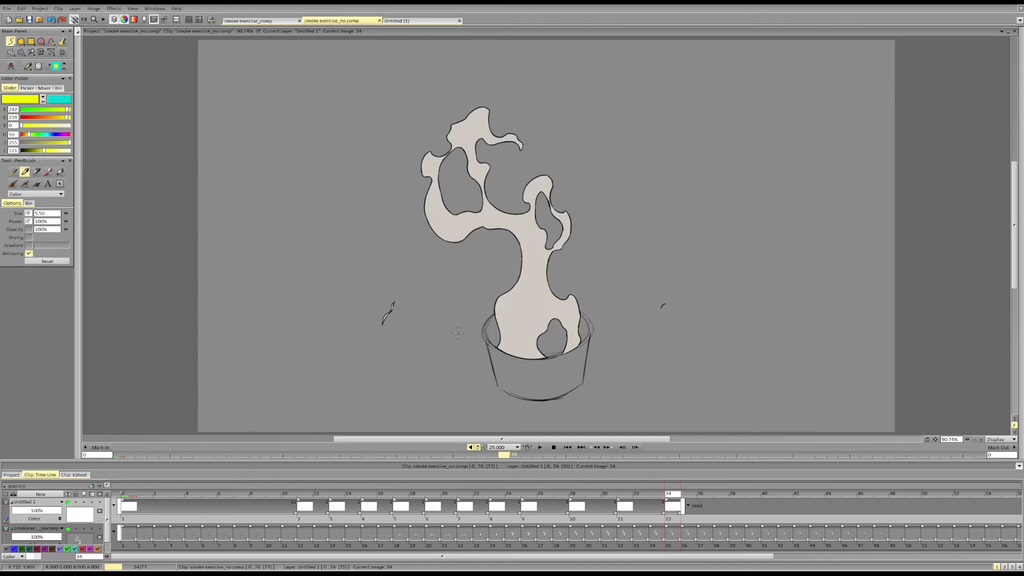
pyautogui.moveTo(496, 301); pyautogui.dragTo(431, 341)
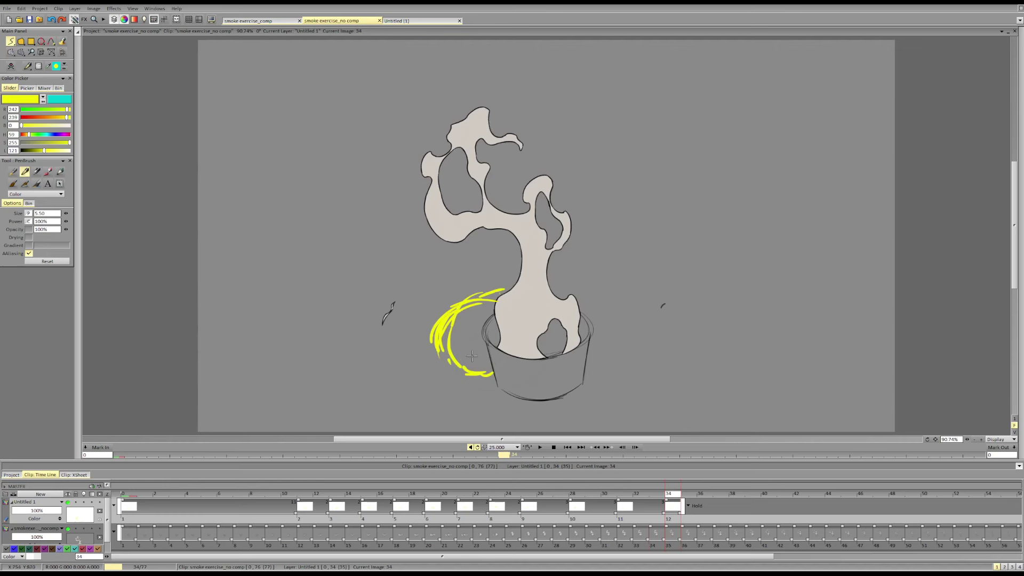
pyautogui.press('e')
pyautogui.moveTo(501, 302); pyautogui.dragTo(460, 317)
pyautogui.press('e')
pyautogui.moveTo(444, 337); pyautogui.dragTo(469, 308)
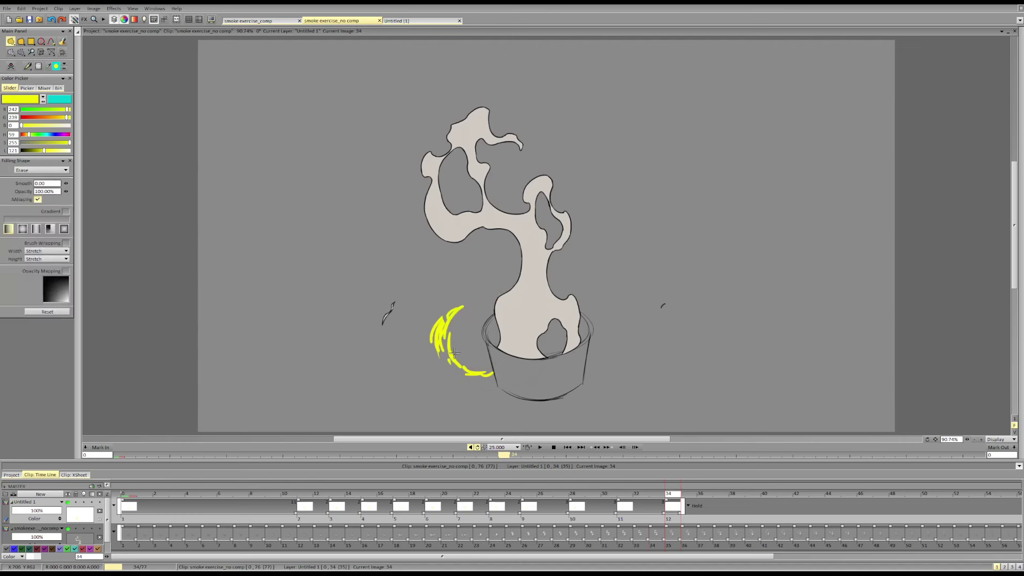
pyautogui.hotkey('ctrl', 'z')
pyautogui.hotkey('ctrl', 'z')
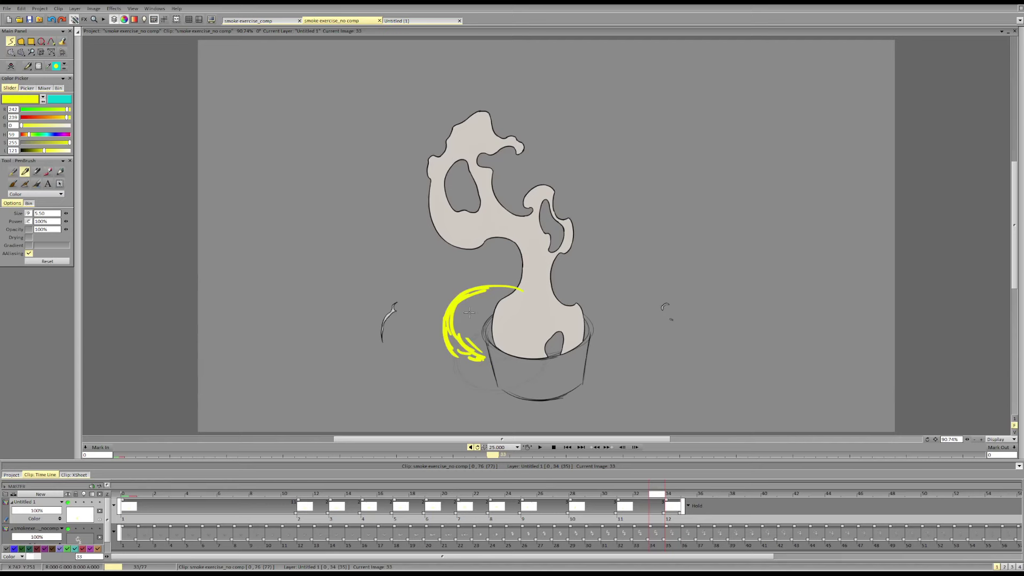
pyautogui.moveTo(449, 305); pyautogui.dragTo(472, 293)
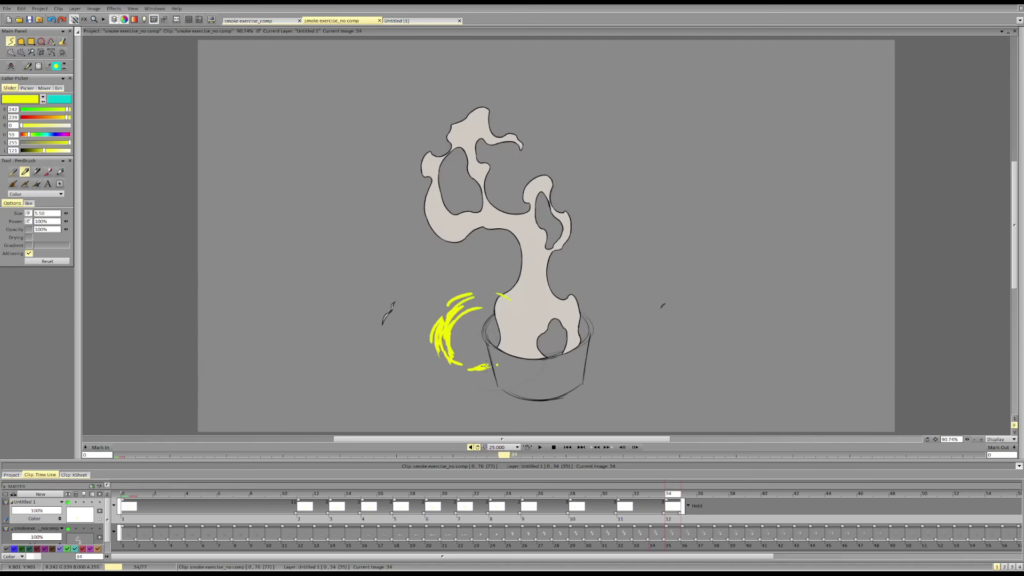
# Step: Add a drawing at frame 36 and sketch the lid as a flatter yellow ellipse, comparing it with frame 34
pyautogui.press('Right')
pyautogui.press('Right')
pyautogui.press('Insert')
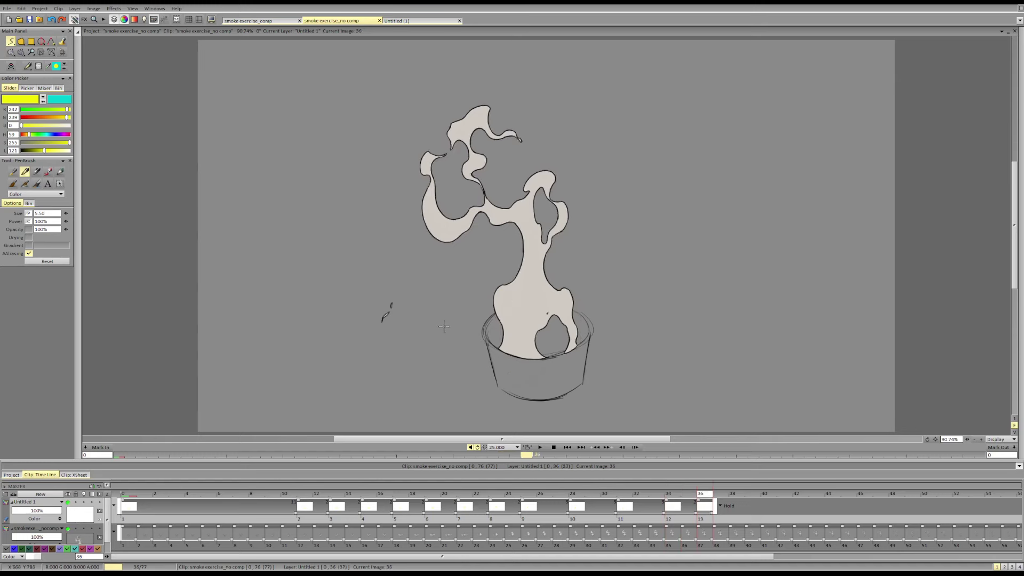
pyautogui.press('Left')
pyautogui.press('Left')
pyautogui.press('Right')
pyautogui.press('Right')
pyautogui.moveTo(440, 350); pyautogui.dragTo(479, 354)
pyautogui.moveTo(498, 347); pyautogui.dragTo(523, 314)
pyautogui.moveTo(438, 350); pyautogui.dragTo(478, 358)
# Step: Add drawings at frames 38 and 40 and sketch the lid's settling yellow ellipse on each
pyautogui.press('Right')
pyautogui.press('Right')
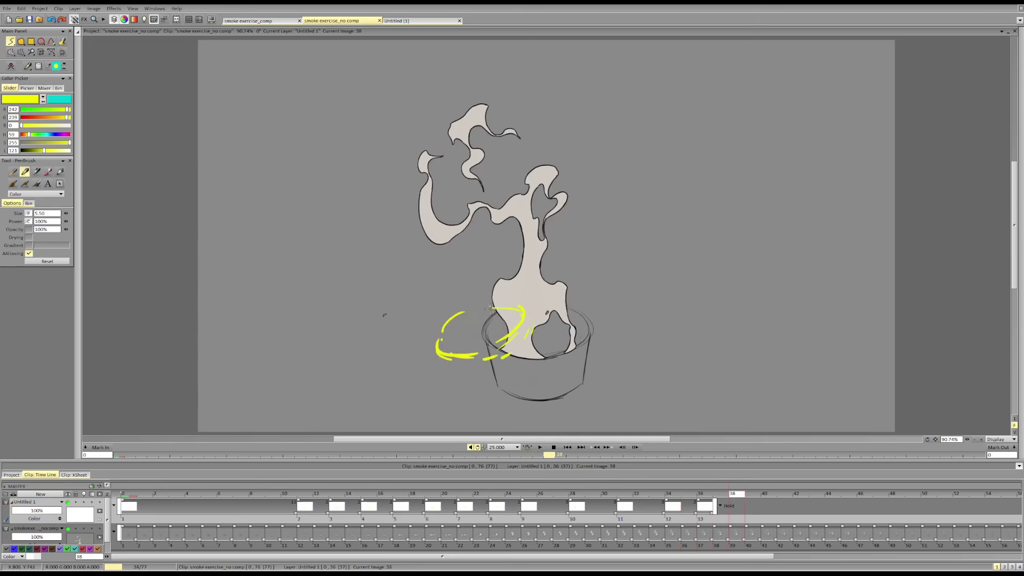
pyautogui.press('BackSpace')
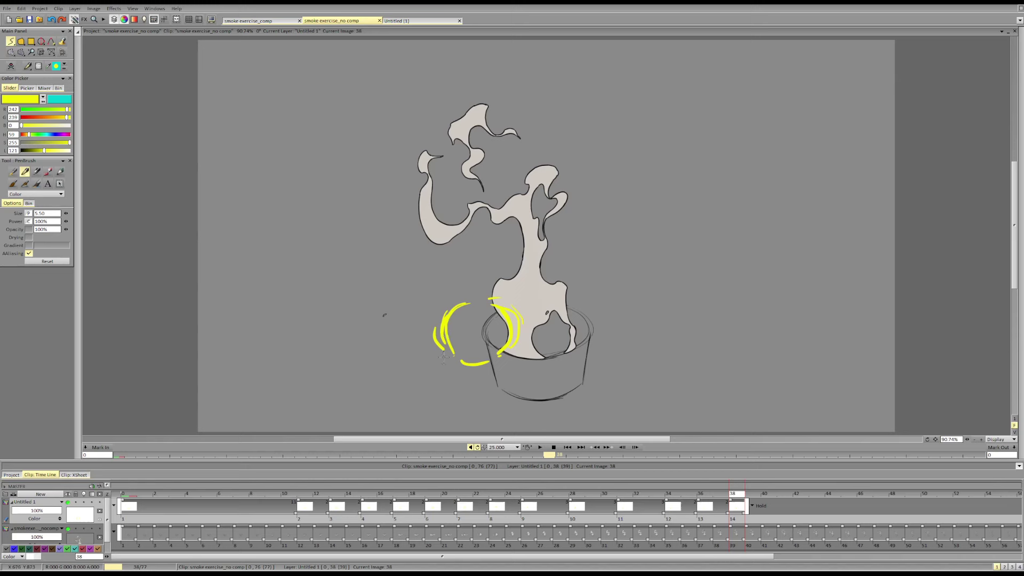
pyautogui.press('Right')
pyautogui.press('Right')
pyautogui.press('Return')
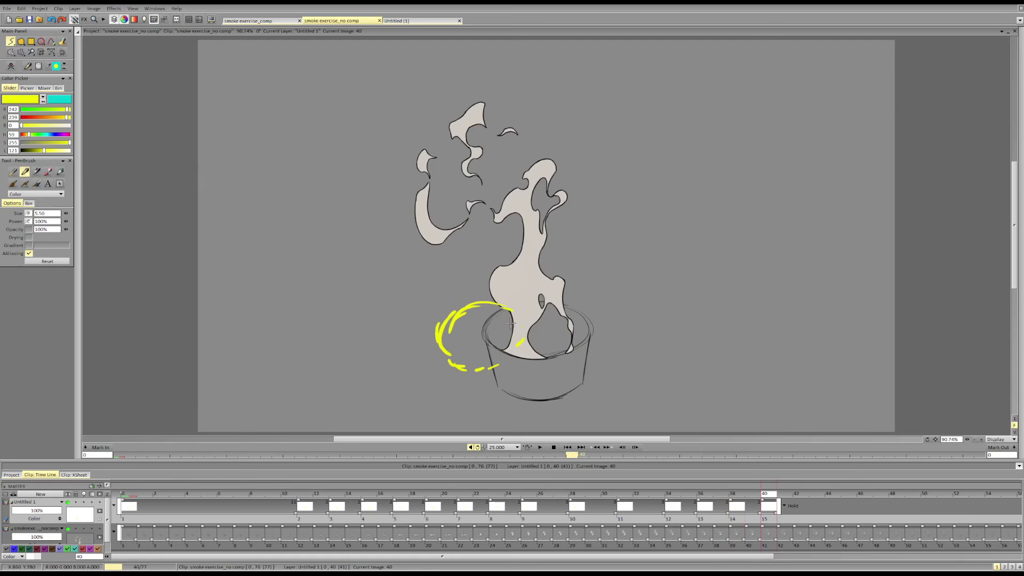
# Step: Add a drawing at frame 42 and sketch the lid's resting ellipse, comparing it with the preceding frames
pyautogui.press('Right')
pyautogui.press('Right')
pyautogui.press('Right')
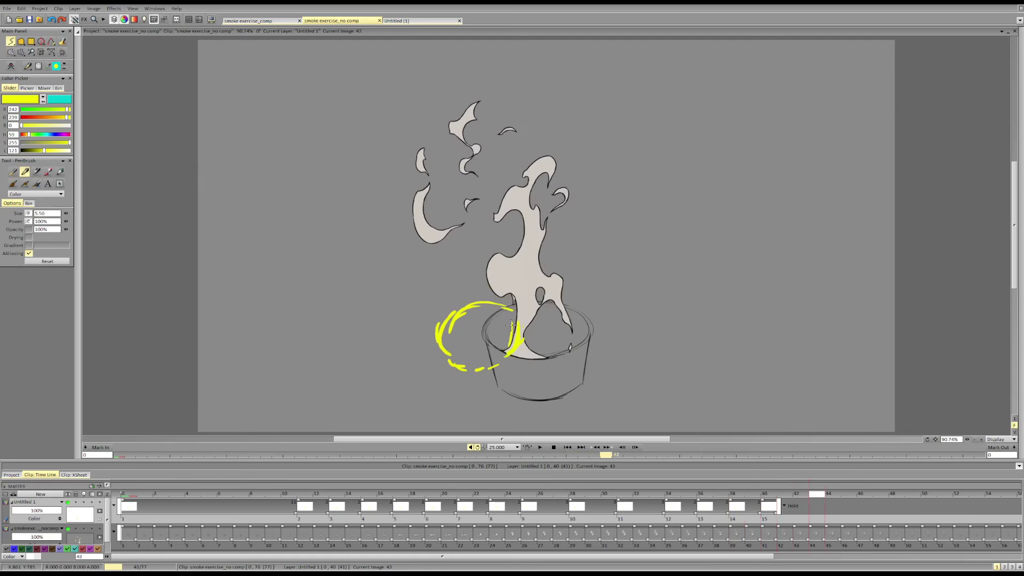
pyautogui.press('Left')
pyautogui.press('Return')
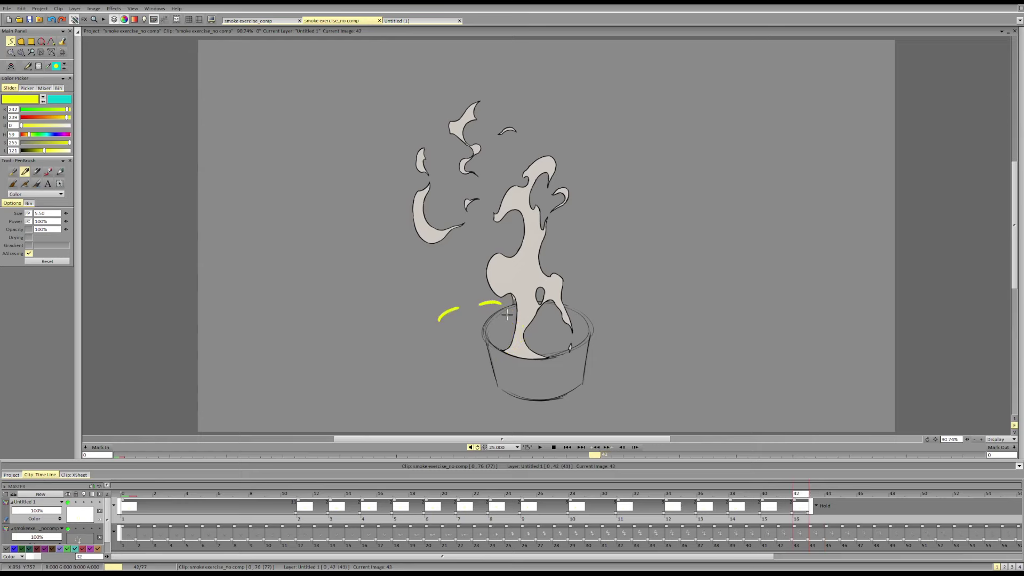
pyautogui.press('Left')
pyautogui.press('Left')
pyautogui.press('Left')
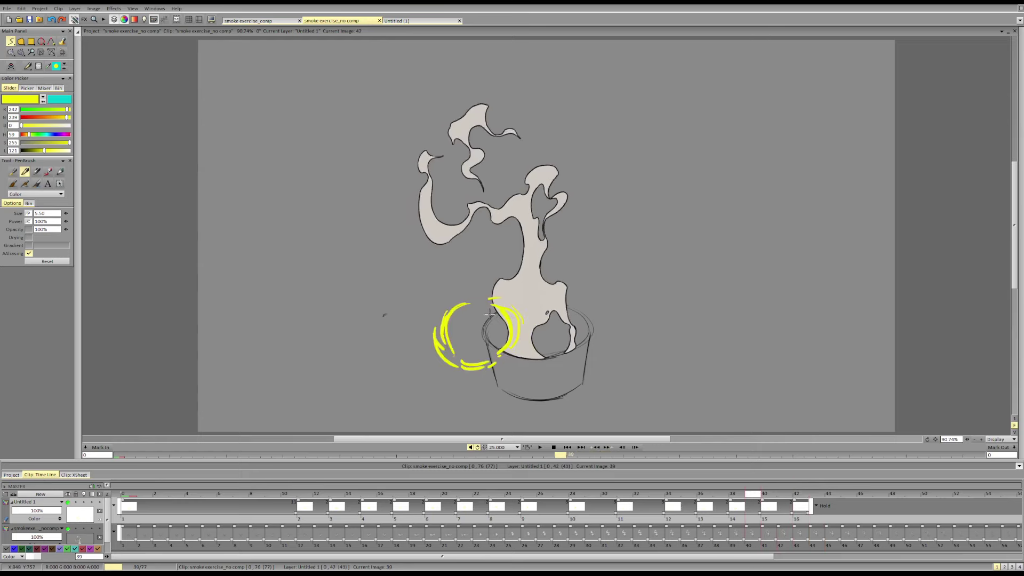
pyautogui.press('Right')
pyautogui.press('Right')
pyautogui.press('Right')
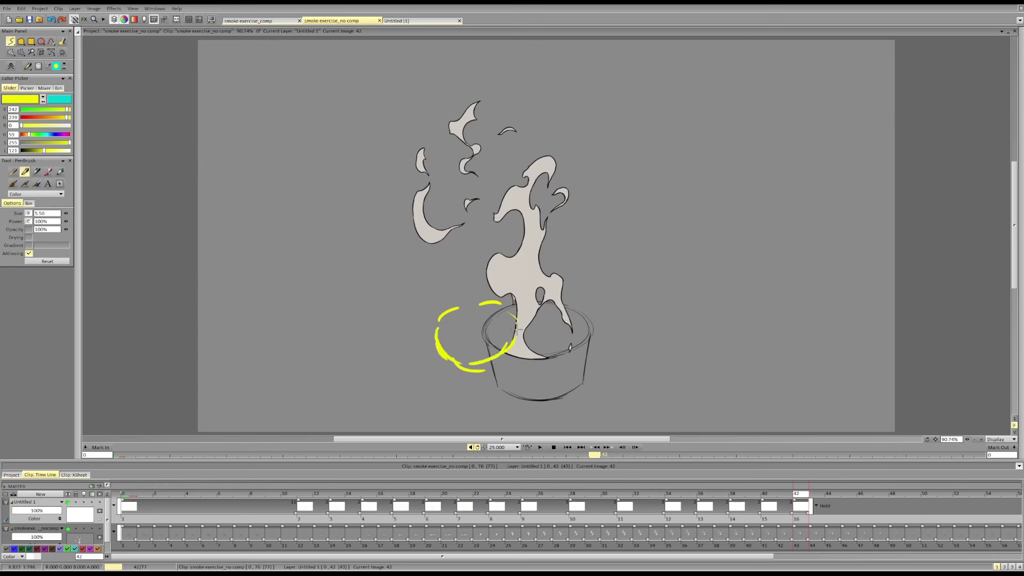
# Step: Step past the last lid drawing to frame 44 and play back the animation
pyautogui.press('Right')
pyautogui.press('Right')
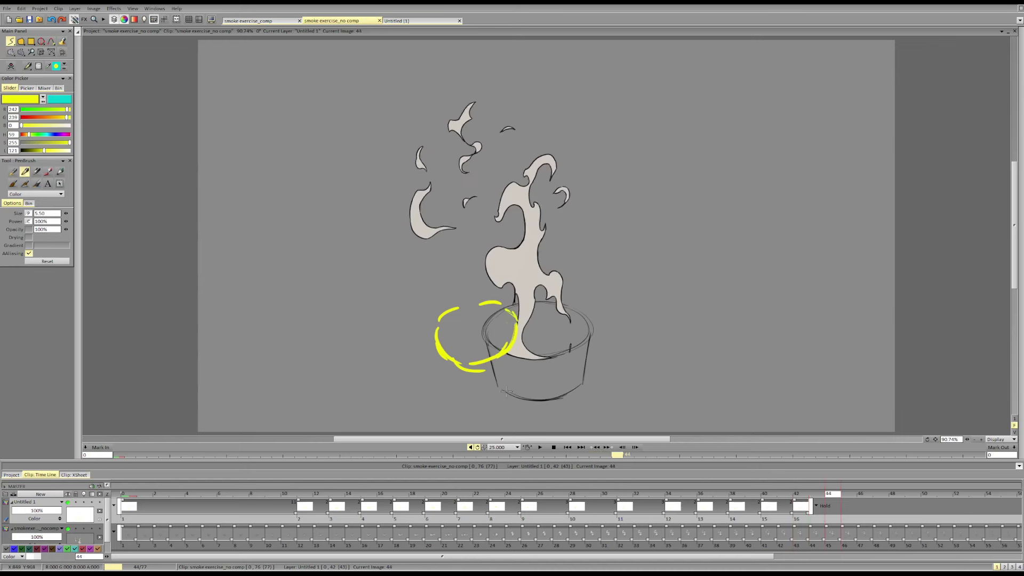
pyautogui.click(540, 447)
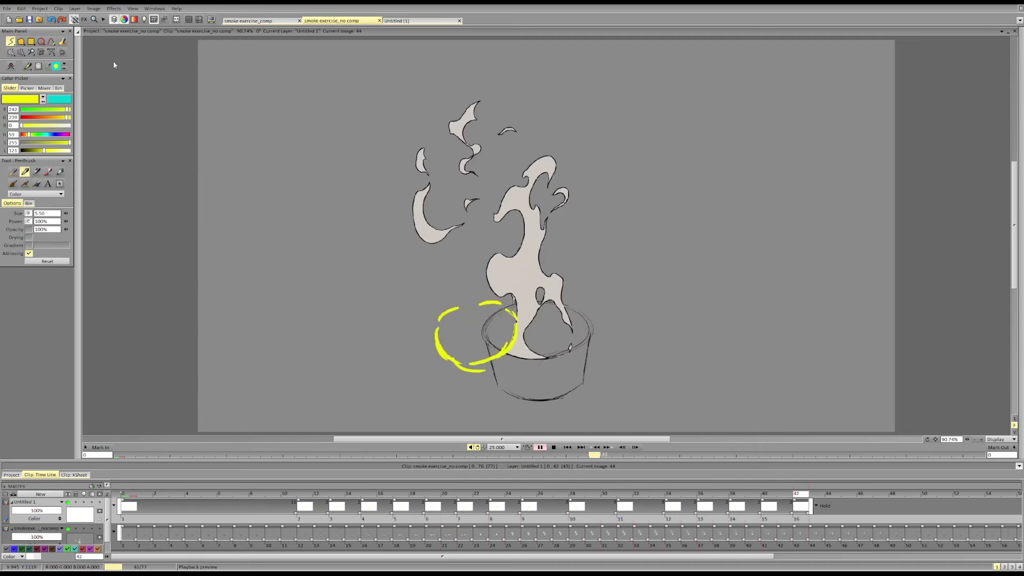
# Step: Export the smoke exercise_no comp clip as a GIF animation with the Global Quantized palette
pyautogui.click(11, 9)
pyautogui.click(29, 68)
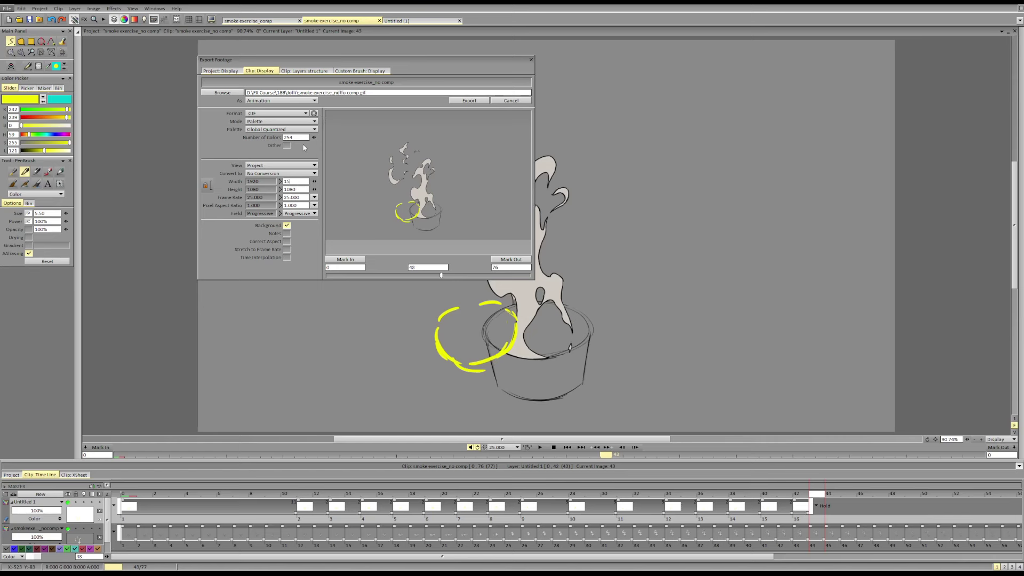
pyautogui.click(463, 101)
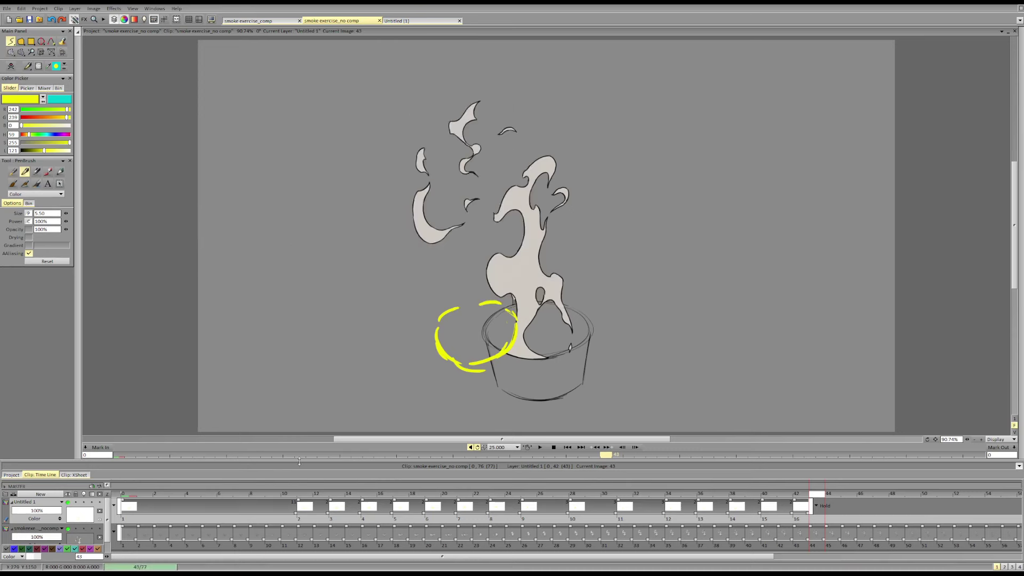
# Step: Play back the clip, switch to the smoke exercise_comp clip, play it, and go to frame 32
pyautogui.click(538, 447)
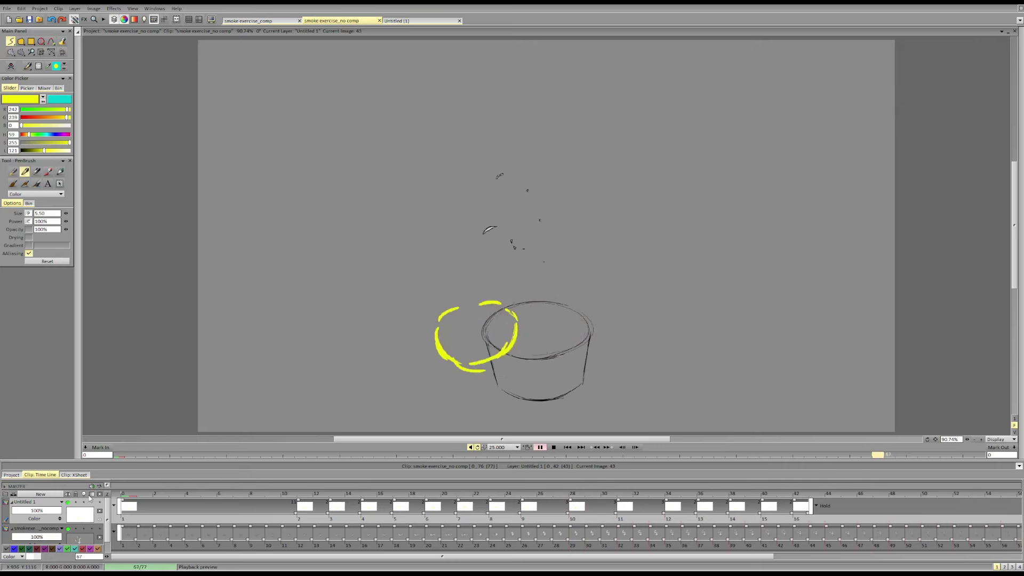
pyautogui.click(68, 503)
pyautogui.click(248, 20)
pyautogui.click(540, 446)
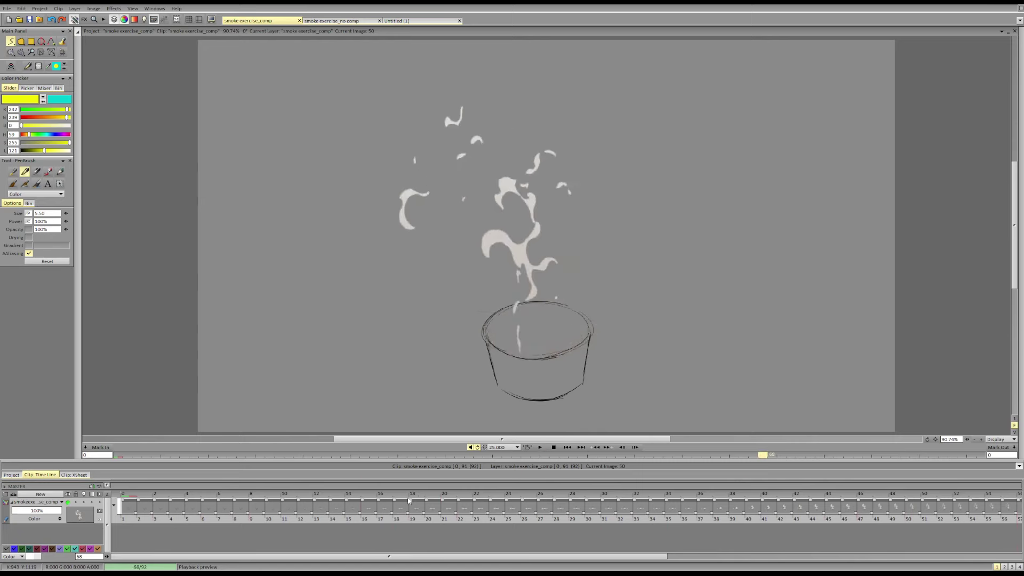
pyautogui.moveTo(411, 494); pyautogui.dragTo(526, 478)
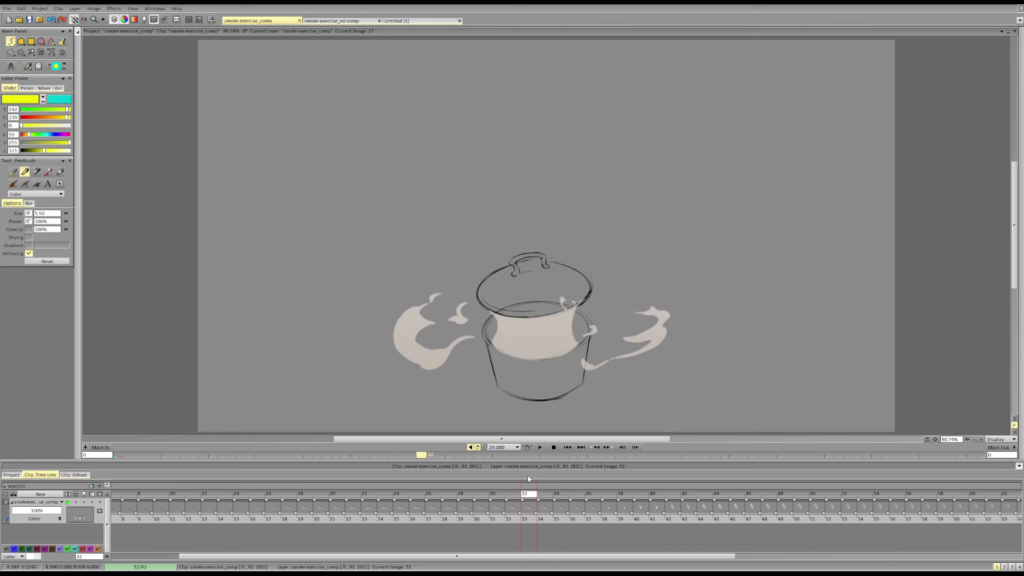
# Step: Try sketching yellow curves over the smoke wisps on both sides of the pot directly on the clip's layer
pyautogui.moveTo(409, 302)
pyautogui.mouseDown()
pyautogui.moveTo(461, 333)
pyautogui.moveTo(465, 300)
pyautogui.mouseUp()
pyautogui.moveTo(598, 320)
pyautogui.mouseDown()
pyautogui.moveTo(645, 341)
pyautogui.moveTo(664, 303)
pyautogui.mouseUp()
pyautogui.hotkey('ctrl', 'z')
pyautogui.hotkey('ctrl', 'z')
pyautogui.moveTo(438, 293); pyautogui.dragTo(483, 269)
pyautogui.hotkey('ctrl', 'z')
# Step: Set the smoke exercise_comp layer's opacity to 25% and create a new layer at frame 32
pyautogui.moveTo(41, 511); pyautogui.dragTo(29, 511)
pyautogui.hotkey('ctrl', 'z')
pyautogui.click(31, 511)
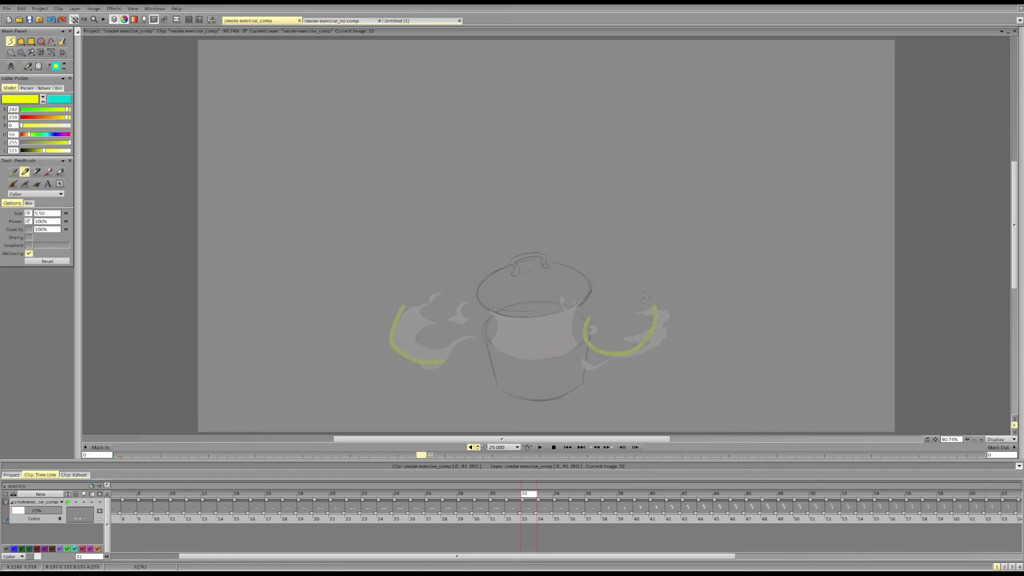
pyautogui.hotkey('ctrl', 'shift', 'n')
# Step: Try sketching broad yellow smoke arcs across both sides of the pot on the new layer
pyautogui.moveTo(398, 359); pyautogui.dragTo(472, 310)
pyautogui.moveTo(645, 312); pyautogui.dragTo(616, 351)
pyautogui.hotkey('ctrl', 'z')
pyautogui.hotkey('ctrl', 'z')
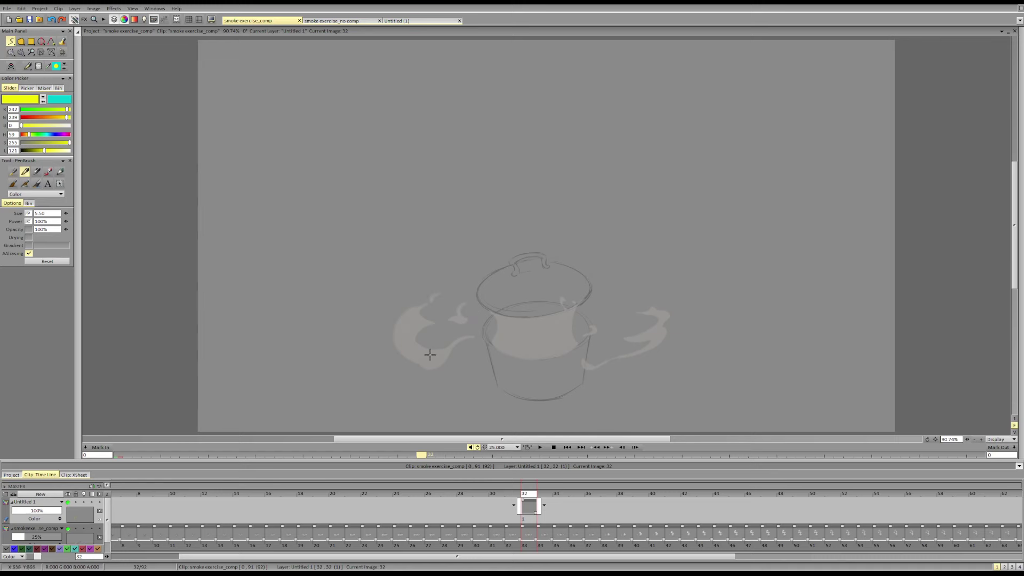
pyautogui.moveTo(395, 356); pyautogui.dragTo(651, 358)
pyautogui.moveTo(405, 302); pyautogui.dragTo(651, 301)
pyautogui.hotkey('ctrl', 'z')
pyautogui.hotkey('ctrl', 'z')
# Step: Try sketching yellow explanatory strokes in the empty area above the pot
pyautogui.moveTo(393, 162); pyautogui.dragTo(389, 186)
pyautogui.moveTo(560, 157); pyautogui.dragTo(558, 181)
pyautogui.moveTo(394, 184); pyautogui.dragTo(573, 184)
pyautogui.moveTo(425, 122); pyautogui.dragTo(531, 116)
pyautogui.hotkey('ctrl', 'z')
pyautogui.hotkey('ctrl', 'z')
pyautogui.hotkey('ctrl', 'z')
pyautogui.hotkey('ctrl', 'z')
# Step: Sketch a continuous yellow outline of the smoke billowing around the pot from one side to the other at frame 32
pyautogui.moveTo(425, 297)
pyautogui.mouseDown()
pyautogui.moveTo(476, 293)
pyautogui.moveTo(451, 287)
pyautogui.moveTo(474, 296)
pyautogui.moveTo(441, 308)
pyautogui.moveTo(475, 299)
pyautogui.moveTo(422, 303)
pyautogui.moveTo(432, 310)
pyautogui.moveTo(413, 349)
pyautogui.moveTo(442, 368)
pyautogui.moveTo(472, 365)
pyautogui.mouseUp()
pyautogui.hotkey('ctrl', 'z')
pyautogui.moveTo(443, 317); pyautogui.dragTo(460, 355)
pyautogui.moveTo(463, 352); pyautogui.dragTo(472, 357)
pyautogui.moveTo(465, 364); pyautogui.dragTo(471, 374)
pyautogui.moveTo(478, 369)
pyautogui.mouseDown()
pyautogui.moveTo(490, 352)
pyautogui.moveTo(470, 374)
pyautogui.mouseUp()
pyautogui.hotkey('ctrl', 'z')
pyautogui.hotkey('ctrl', 'z')
pyautogui.moveTo(473, 372); pyautogui.dragTo(485, 370)
pyautogui.moveTo(486, 364); pyautogui.dragTo(487, 355)
pyautogui.moveTo(495, 351)
pyautogui.mouseDown()
pyautogui.moveTo(509, 341)
pyautogui.moveTo(497, 359)
pyautogui.moveTo(538, 368)
pyautogui.moveTo(605, 355)
pyautogui.mouseUp()
pyautogui.hotkey('ctrl', 'z')
pyautogui.moveTo(598, 309)
pyautogui.mouseDown()
pyautogui.moveTo(618, 337)
pyautogui.moveTo(606, 356)
pyautogui.moveTo(626, 329)
pyautogui.moveTo(593, 355)
pyautogui.moveTo(557, 353)
pyautogui.mouseUp()
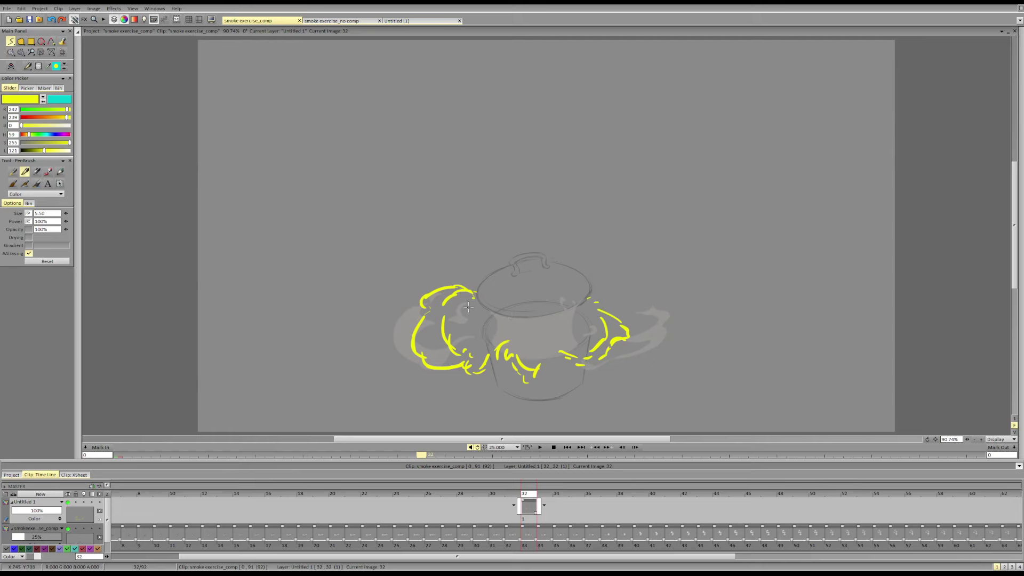
# Step: Erase and redraw the smoke outline's inner curves and front edge at frame 32, and clear the drawing
pyautogui.hotkey('ctrl', 'z')
pyautogui.moveTo(421, 315)
pyautogui.mouseDown()
pyautogui.moveTo(453, 299)
pyautogui.moveTo(430, 325)
pyautogui.mouseUp()
pyautogui.moveTo(435, 327); pyautogui.dragTo(471, 354)
pyautogui.press('e')
pyautogui.press('b')
pyautogui.moveTo(433, 333)
pyautogui.mouseDown()
pyautogui.moveTo(471, 353)
pyautogui.moveTo(472, 343)
pyautogui.moveTo(471, 358)
pyautogui.moveTo(479, 347)
pyautogui.moveTo(473, 370)
pyautogui.mouseUp()
pyautogui.press('e')
pyautogui.press('b')
pyautogui.moveTo(477, 365)
pyautogui.mouseDown()
pyautogui.moveTo(487, 348)
pyautogui.moveTo(480, 368)
pyautogui.moveTo(549, 361)
pyautogui.mouseUp()
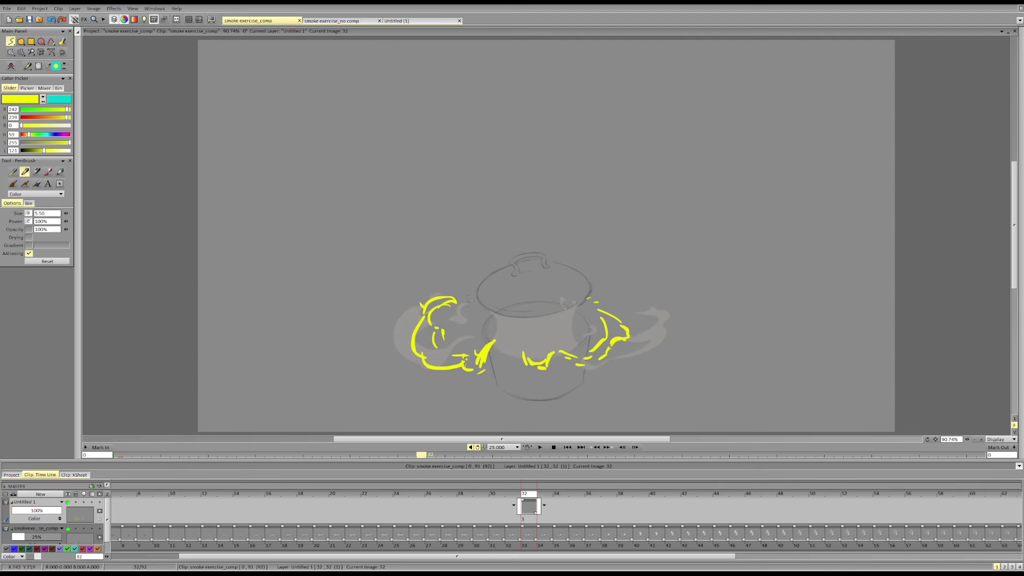
pyautogui.moveTo(466, 297); pyautogui.dragTo(481, 303)
pyautogui.press('BackSpace')
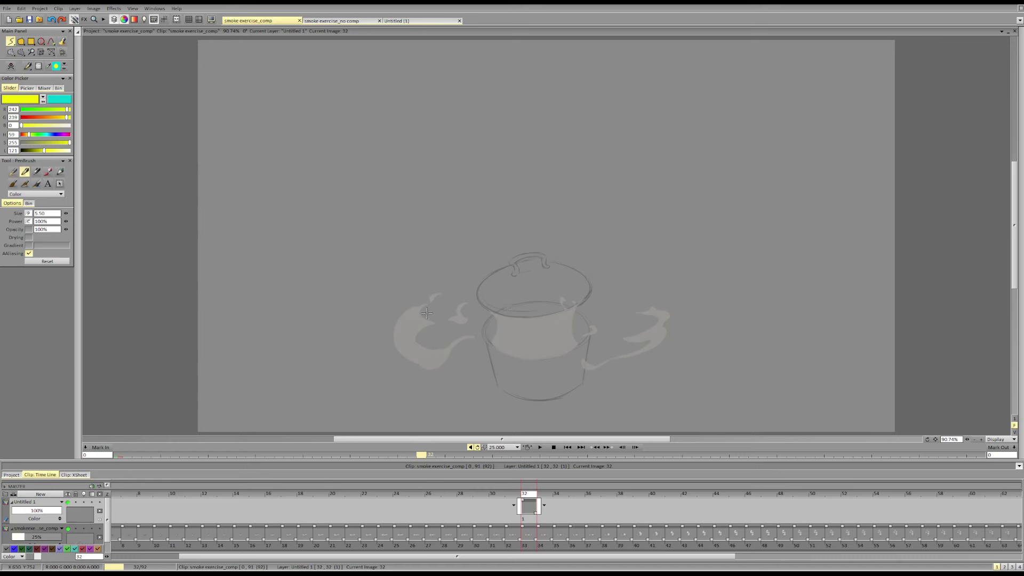
# Step: Try short yellow strokes on the smoke wisps on each side of the pot at frame 32, clearing them each time
pyautogui.moveTo(425, 314)
pyautogui.mouseDown()
pyautogui.moveTo(458, 309)
pyautogui.moveTo(453, 347)
pyautogui.mouseUp()
pyautogui.press('BackSpace')
pyautogui.moveTo(620, 339)
pyautogui.mouseDown()
pyautogui.moveTo(624, 353)
pyautogui.moveTo(642, 314)
pyautogui.mouseUp()
pyautogui.press('BackSpace')
# Step: Compare frames 33 and 34 and try yellow strokes over the smoke wisp beside the pot on frame 34
pyautogui.press('Right')
pyautogui.press('Right')
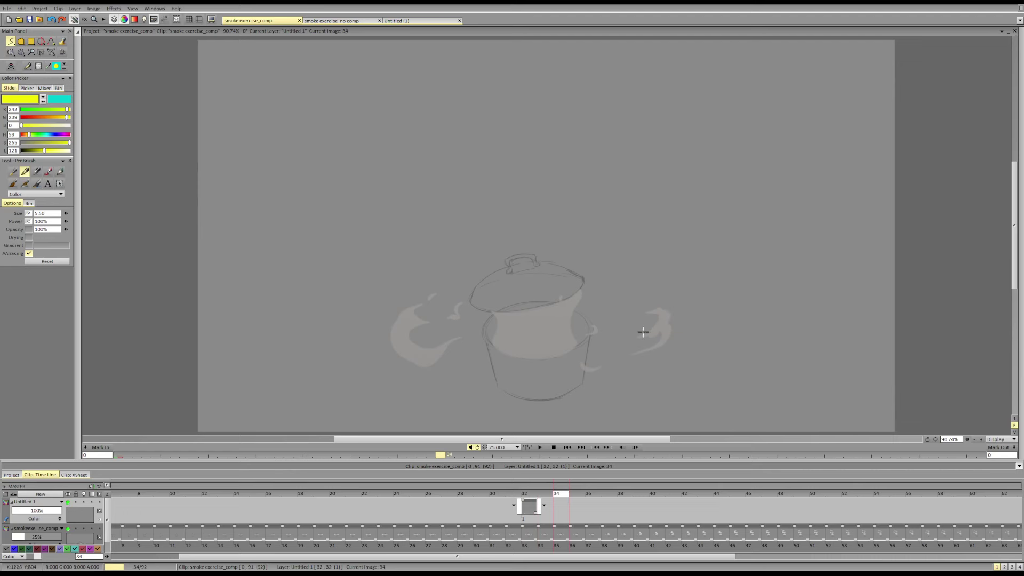
pyautogui.press('Left')
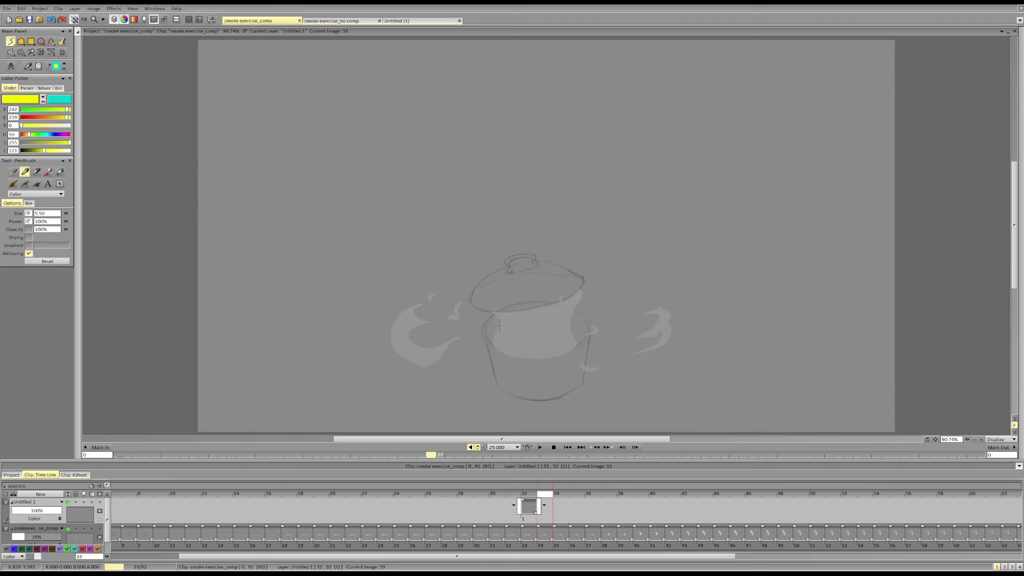
pyautogui.press('Right')
pyautogui.moveTo(633, 330); pyautogui.dragTo(676, 323)
pyautogui.hotkey('ctrl', 'z')
pyautogui.moveTo(594, 335)
pyautogui.mouseDown()
pyautogui.moveTo(591, 357)
pyautogui.moveTo(578, 341)
pyautogui.moveTo(604, 368)
pyautogui.moveTo(594, 336)
pyautogui.mouseUp()
pyautogui.hotkey('ctrl', 'z')
# Step: Sketch broken yellow outlines of the dissipating smoke on both sides of the pot at frame 37
pyautogui.press('Right')
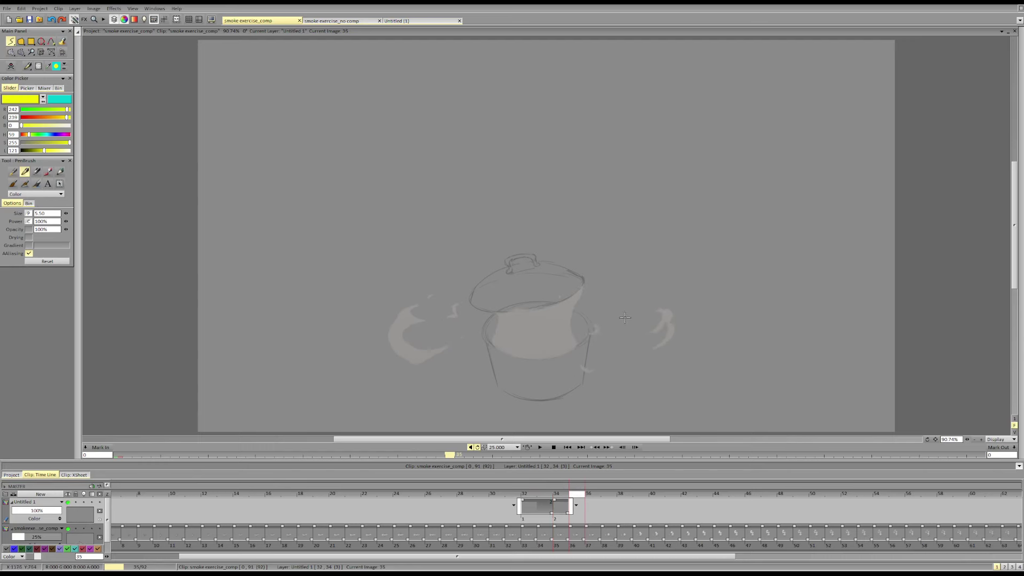
pyautogui.press('Right')
pyautogui.press('Right')
pyautogui.moveTo(605, 293)
pyautogui.mouseDown()
pyautogui.moveTo(628, 310)
pyautogui.moveTo(613, 302)
pyautogui.mouseUp()
pyautogui.hotkey('ctrl', 'z')
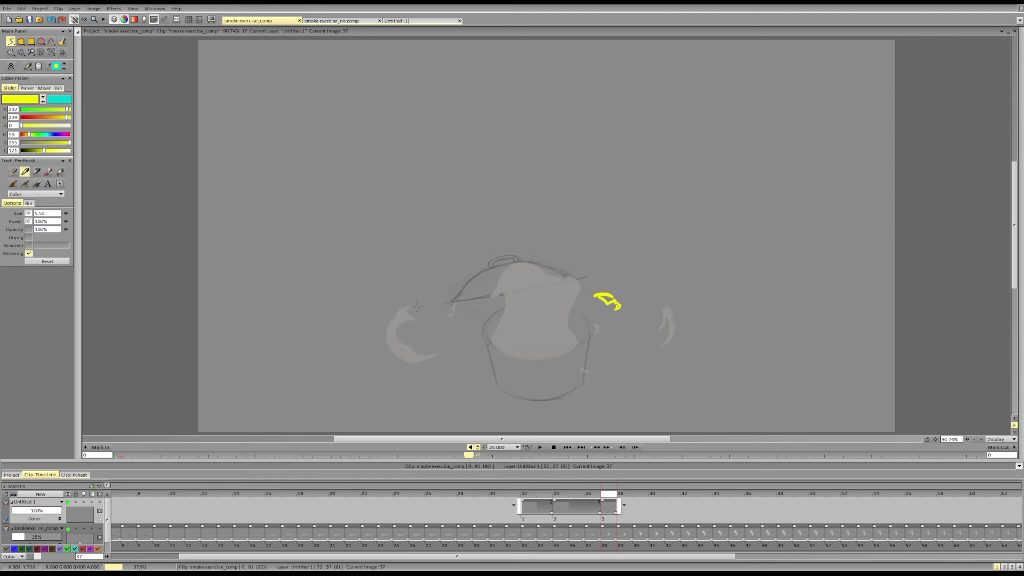
pyautogui.moveTo(418, 306)
pyautogui.mouseDown()
pyautogui.moveTo(436, 301)
pyautogui.moveTo(399, 327)
pyautogui.moveTo(404, 344)
pyautogui.mouseUp()
pyautogui.moveTo(414, 320); pyautogui.dragTo(421, 343)
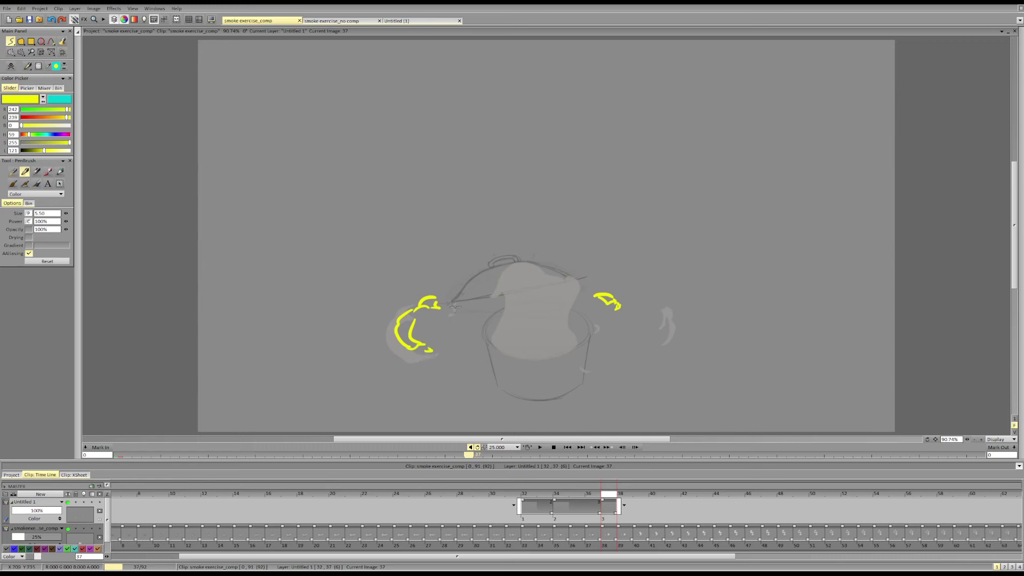
pyautogui.moveTo(455, 306); pyautogui.dragTo(468, 310)
pyautogui.moveTo(451, 361)
pyautogui.mouseDown()
pyautogui.moveTo(476, 368)
pyautogui.moveTo(432, 351)
pyautogui.moveTo(458, 357)
pyautogui.moveTo(441, 356)
pyautogui.moveTo(441, 343)
pyautogui.moveTo(457, 359)
pyautogui.mouseUp()
pyautogui.hotkey('ctrl', 'z')
pyautogui.click(484, 363)
pyautogui.moveTo(607, 353)
pyautogui.mouseDown()
pyautogui.moveTo(584, 367)
pyautogui.moveTo(616, 348)
pyautogui.mouseUp()
pyautogui.moveTo(653, 314)
pyautogui.mouseDown()
pyautogui.moveTo(648, 336)
pyautogui.moveTo(663, 335)
pyautogui.moveTo(646, 312)
pyautogui.mouseUp()
# Step: Erase and redraw the lower parts of the smoke outlines at frame 37, and clear the drawing
pyautogui.hotkey('shift', 's')
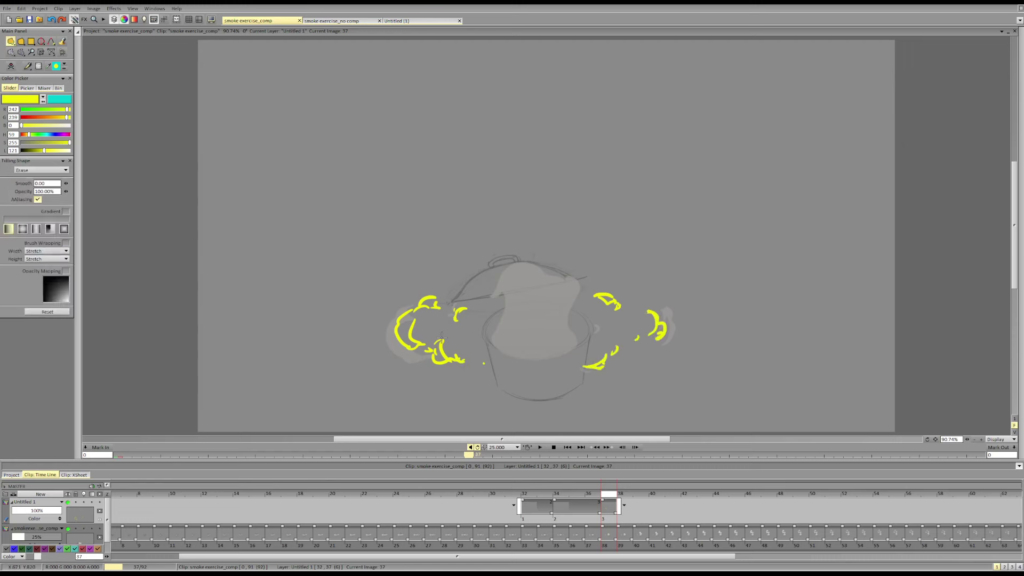
pyautogui.moveTo(465, 348)
pyautogui.mouseDown()
pyautogui.moveTo(414, 331)
pyautogui.moveTo(500, 379)
pyautogui.moveTo(489, 353)
pyautogui.mouseUp()
pyautogui.press('s')
pyautogui.hotkey('ctrl', 'z')
pyautogui.moveTo(414, 321)
pyautogui.mouseDown()
pyautogui.moveTo(436, 341)
pyautogui.moveTo(421, 347)
pyautogui.moveTo(460, 346)
pyautogui.moveTo(457, 361)
pyautogui.moveTo(470, 343)
pyautogui.moveTo(469, 356)
pyautogui.moveTo(477, 352)
pyautogui.mouseUp()
pyautogui.hotkey('ctrl', 'z')
pyautogui.hotkey('ctrl', 'z')
pyautogui.click(538, 375)
pyautogui.hotkey('shift', 'd')
pyautogui.moveTo(618, 370)
pyautogui.mouseDown()
pyautogui.moveTo(613, 344)
pyautogui.moveTo(609, 362)
pyautogui.moveTo(609, 351)
pyautogui.mouseUp()
pyautogui.press('d')
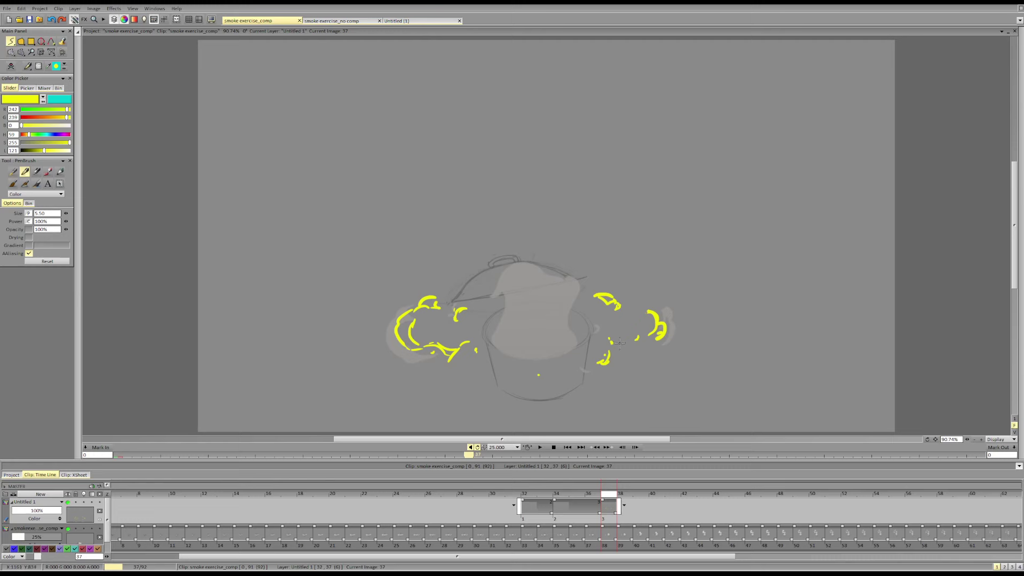
pyautogui.press('BackSpace')
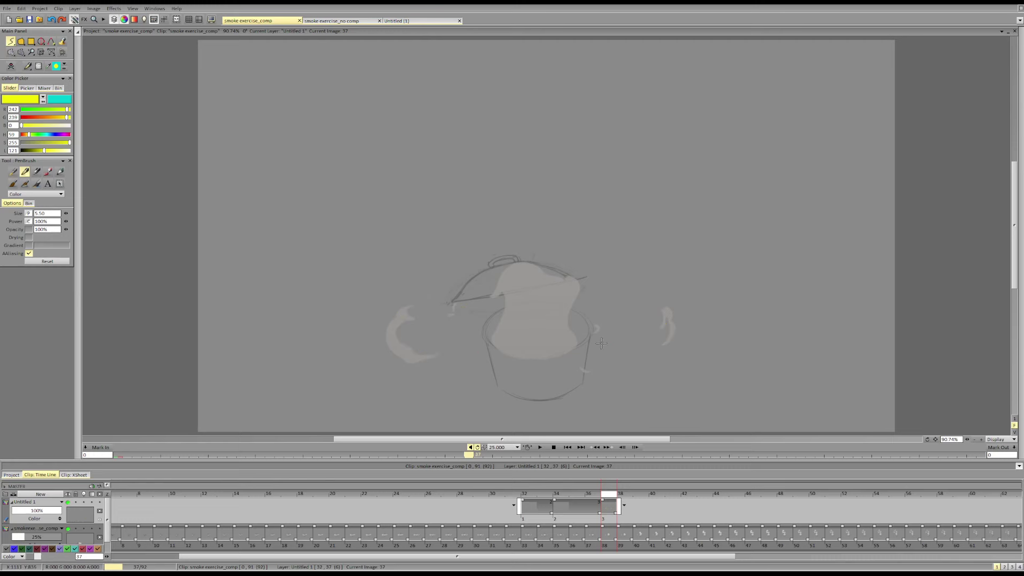
# Step: Sketch yellow strokes over the smoke rising from the pot's opening on frames 37 and 39
pyautogui.moveTo(488, 335)
pyautogui.mouseDown()
pyautogui.moveTo(494, 294)
pyautogui.moveTo(547, 277)
pyautogui.moveTo(565, 316)
pyautogui.mouseUp()
pyautogui.press('Right')
pyautogui.press('Right')
pyautogui.click(581, 305)
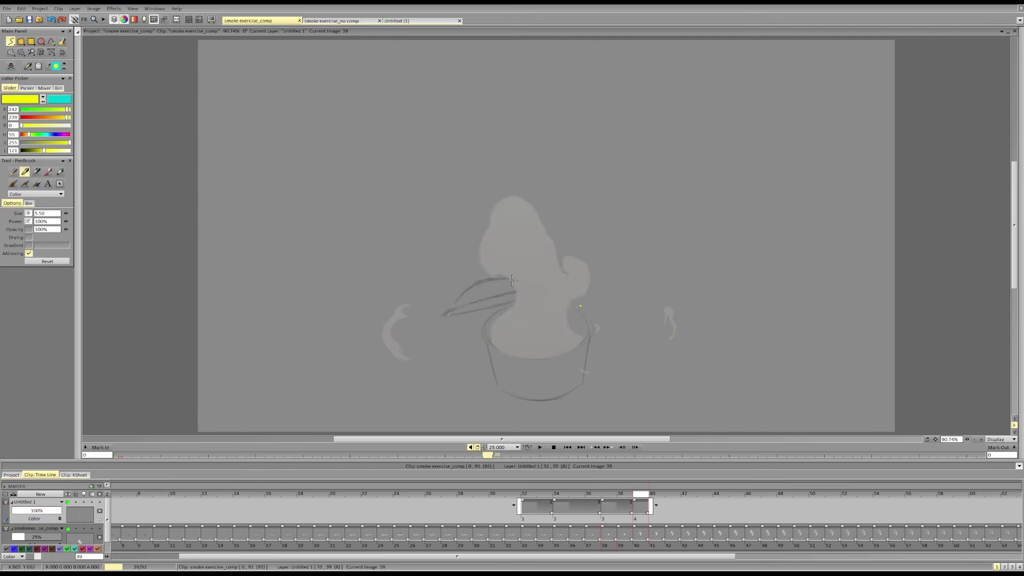
pyautogui.moveTo(489, 336)
pyautogui.mouseDown()
pyautogui.moveTo(504, 294)
pyautogui.moveTo(484, 244)
pyautogui.moveTo(516, 196)
pyautogui.moveTo(570, 258)
pyautogui.moveTo(578, 293)
pyautogui.mouseUp()
pyautogui.moveTo(573, 303); pyautogui.dragTo(569, 327)
# Step: Sketch yellow outlines around the smoke plume rising from the pot on frame 41
pyautogui.press('Return')
pyautogui.press('Return')
pyautogui.click(576, 319)
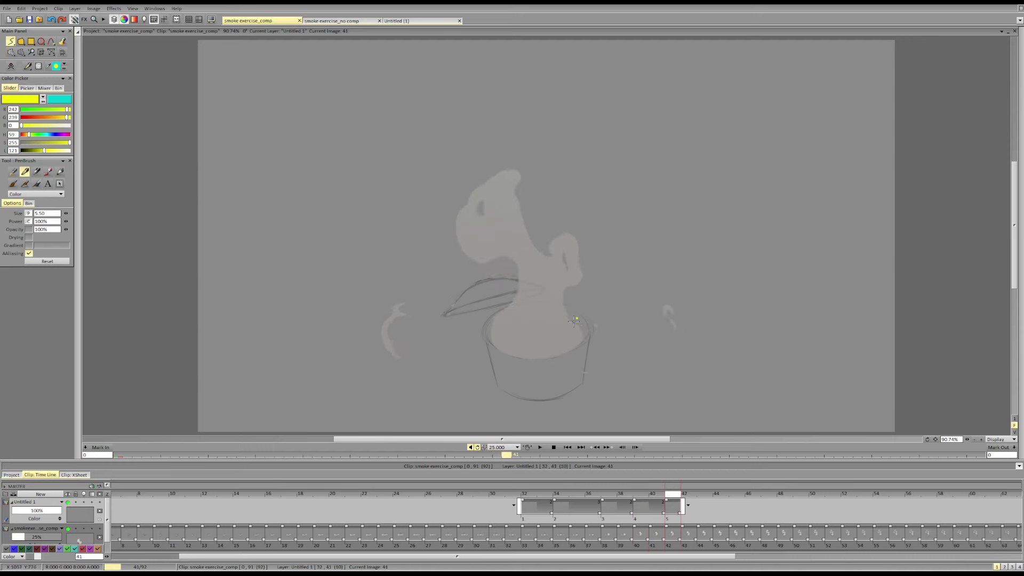
pyautogui.moveTo(489, 338)
pyautogui.mouseDown()
pyautogui.moveTo(507, 273)
pyautogui.moveTo(489, 261)
pyautogui.moveTo(464, 208)
pyautogui.moveTo(511, 166)
pyautogui.mouseUp()
pyautogui.moveTo(518, 170); pyautogui.dragTo(534, 241)
pyautogui.moveTo(551, 254)
pyautogui.mouseDown()
pyautogui.moveTo(563, 232)
pyautogui.moveTo(581, 244)
pyautogui.moveTo(569, 285)
pyautogui.moveTo(582, 334)
pyautogui.mouseUp()
# Step: Outline the smoke plume and its smaller side curl in yellow on frame 43, comparing with the preceding frame
pyautogui.press('Right')
pyautogui.press('Right')
pyautogui.click(558, 308)
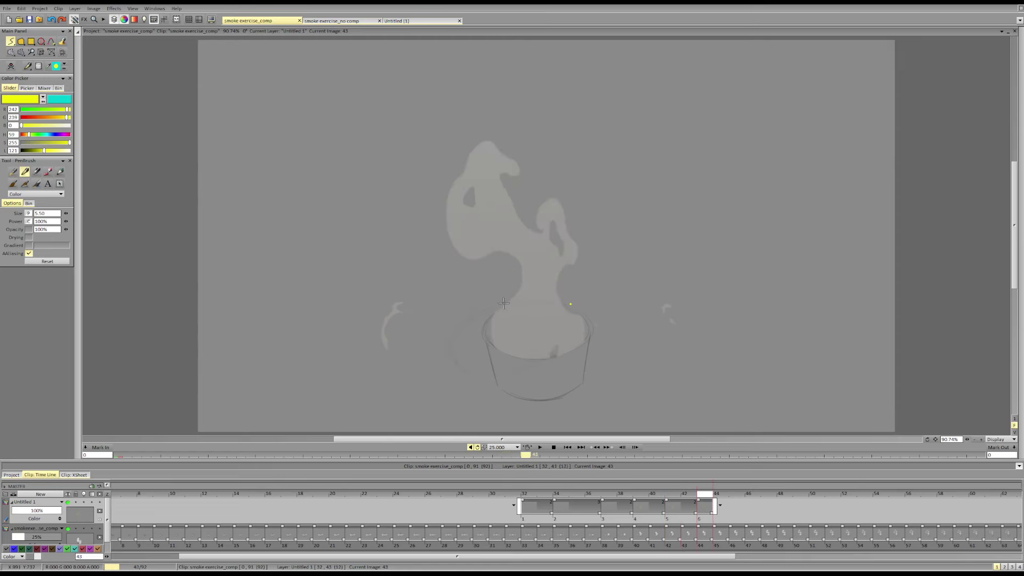
pyautogui.press('Left')
pyautogui.press('Right')
pyautogui.moveTo(494, 338)
pyautogui.mouseDown()
pyautogui.moveTo(497, 307)
pyautogui.moveTo(521, 276)
pyautogui.moveTo(495, 250)
pyautogui.moveTo(472, 250)
pyautogui.moveTo(446, 220)
pyautogui.moveTo(472, 161)
pyautogui.moveTo(514, 158)
pyautogui.moveTo(507, 211)
pyautogui.mouseUp()
pyautogui.press('Left')
pyautogui.press('Right')
pyautogui.press('Left')
pyautogui.press('Right')
pyautogui.moveTo(526, 230)
pyautogui.mouseDown()
pyautogui.moveTo(555, 201)
pyautogui.moveTo(564, 227)
pyautogui.mouseUp()
pyautogui.press('Left')
pyautogui.press('Right')
pyautogui.moveTo(570, 238); pyautogui.dragTo(575, 261)
# Step: Try yellow strokes around the hole in the smoke on frame 45 and clear the drawing
pyautogui.press('Right')
pyautogui.press('Right')
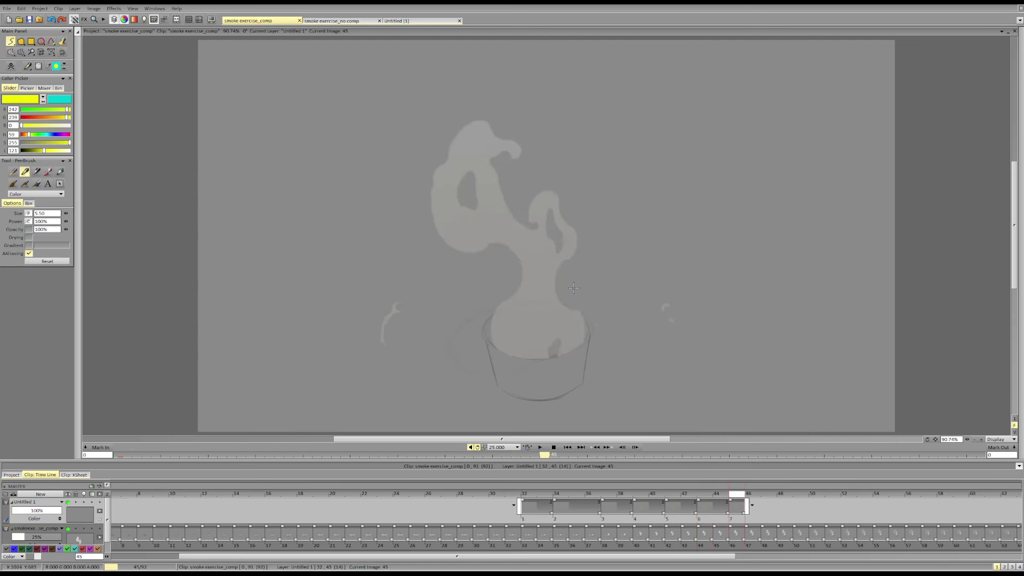
pyautogui.moveTo(487, 202)
pyautogui.mouseDown()
pyautogui.moveTo(544, 232)
pyautogui.moveTo(501, 191)
pyautogui.mouseUp()
pyautogui.press('BackSpace')
# Step: Write "LID" in yellow over the smoke on frame 53, try further strokes there, and clear the drawing
pyautogui.press('Right')
pyautogui.press('Right')
pyautogui.press('Right')
pyautogui.press('Right')
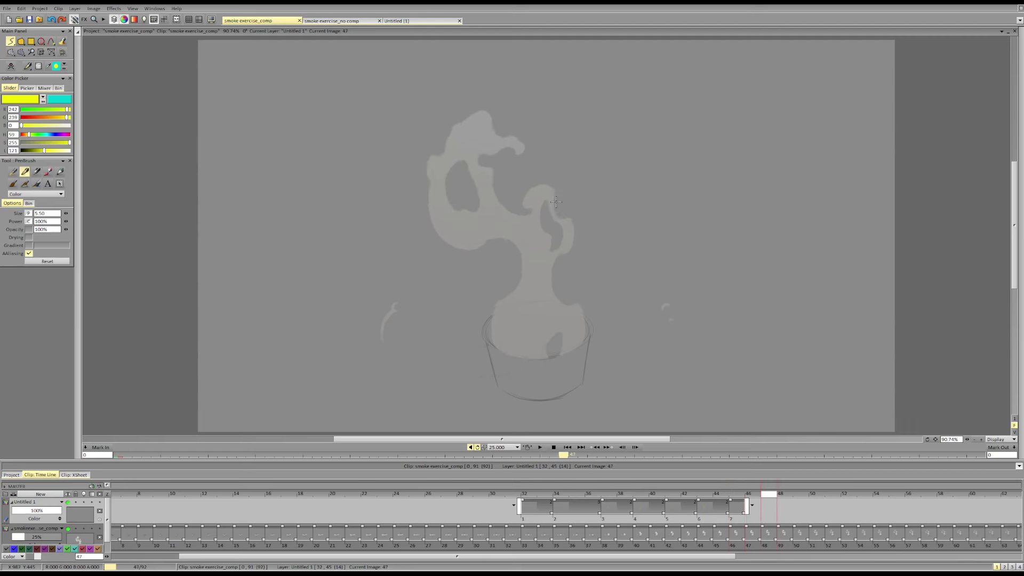
pyautogui.press('Right')
pyautogui.press('Right')
pyautogui.press('Right')
pyautogui.press('Right')
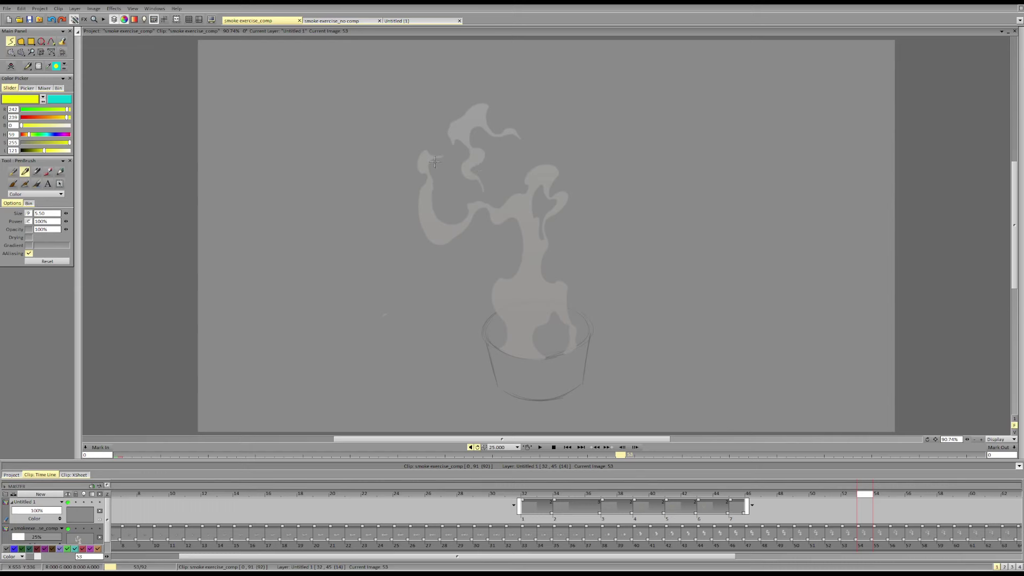
pyautogui.moveTo(437, 163); pyautogui.dragTo(475, 208)
pyautogui.moveTo(473, 153)
pyautogui.mouseDown()
pyautogui.moveTo(473, 182)
pyautogui.moveTo(502, 208)
pyautogui.moveTo(481, 150)
pyautogui.mouseUp()
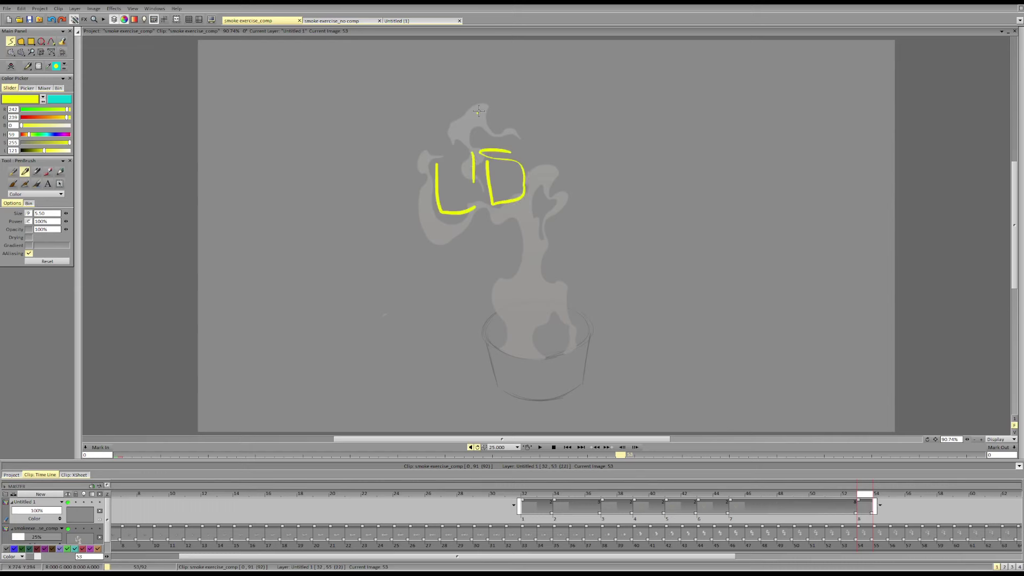
pyautogui.moveTo(480, 112); pyautogui.dragTo(483, 230)
pyautogui.press('BackSpace')
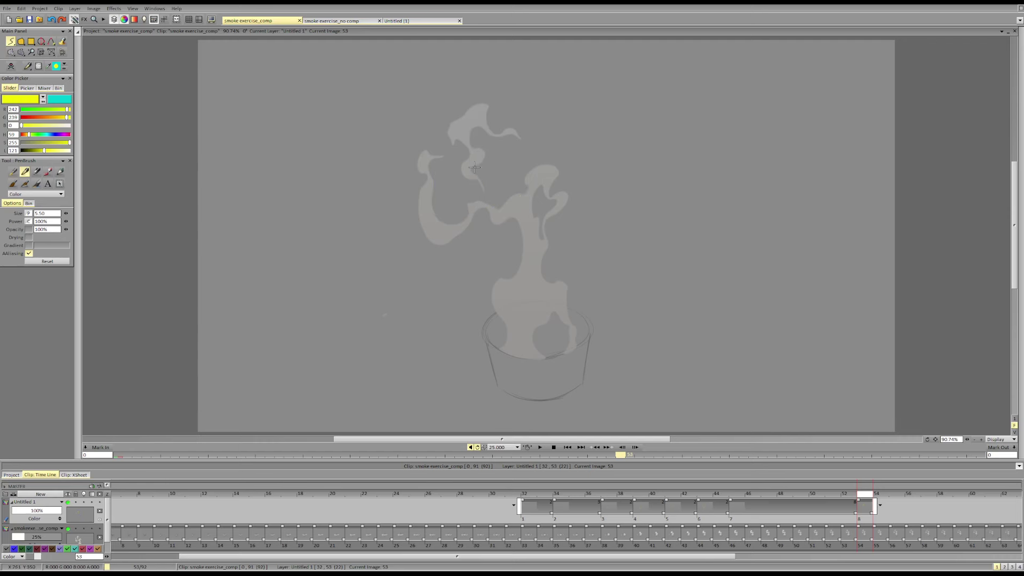
pyautogui.moveTo(480, 162)
pyautogui.mouseDown()
pyautogui.moveTo(488, 173)
pyautogui.moveTo(467, 143)
pyautogui.moveTo(481, 128)
pyautogui.moveTo(468, 186)
pyautogui.moveTo(414, 160)
pyautogui.moveTo(450, 156)
pyautogui.mouseUp()
pyautogui.press('BackSpace')
# Step: Outline the hooked smoke curl on frame 53 and continue the yellow line across to the top of the central plume
pyautogui.moveTo(448, 155); pyautogui.dragTo(430, 175)
pyautogui.moveTo(416, 213); pyautogui.dragTo(434, 247)
pyautogui.moveTo(431, 185)
pyautogui.mouseDown()
pyautogui.moveTo(460, 229)
pyautogui.moveTo(470, 205)
pyautogui.moveTo(500, 223)
pyautogui.moveTo(517, 194)
pyautogui.moveTo(481, 207)
pyautogui.moveTo(500, 208)
pyautogui.moveTo(484, 208)
pyautogui.moveTo(497, 218)
pyautogui.moveTo(527, 190)
pyautogui.mouseUp()
pyautogui.hotkey('shift', 'd')
pyautogui.press('d')
pyautogui.hotkey('shift', 'd')
pyautogui.press('d')
pyautogui.hotkey('shift', 'd')
pyautogui.press('d')
pyautogui.moveTo(522, 187)
pyautogui.mouseDown()
pyautogui.moveTo(542, 167)
pyautogui.moveTo(556, 202)
pyautogui.mouseUp()
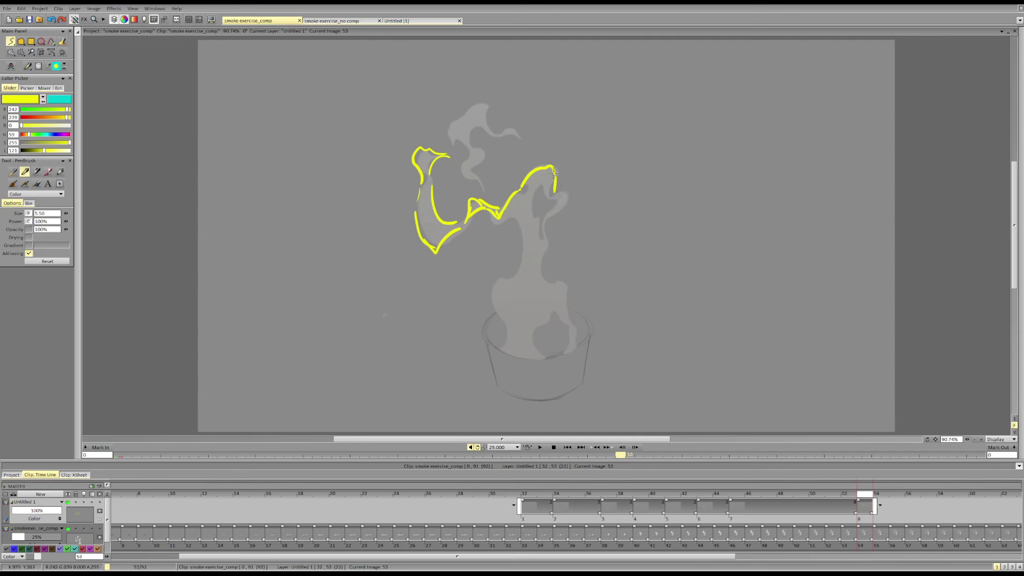
# Step: Outline the central plume's curled tip and both its edges down into the pot on frame 53, redrawing uneven strokes
pyautogui.hotkey('ctrl', 'z')
pyautogui.moveTo(548, 167); pyautogui.dragTo(562, 177)
pyautogui.moveTo(557, 177); pyautogui.dragTo(555, 199)
pyautogui.moveTo(559, 198)
pyautogui.mouseDown()
pyautogui.moveTo(513, 214)
pyautogui.moveTo(511, 270)
pyautogui.moveTo(516, 262)
pyautogui.moveTo(494, 285)
pyautogui.moveTo(499, 341)
pyautogui.moveTo(543, 329)
pyautogui.moveTo(559, 308)
pyautogui.moveTo(564, 352)
pyautogui.moveTo(557, 313)
pyautogui.moveTo(569, 338)
pyautogui.moveTo(567, 312)
pyautogui.mouseUp()
pyautogui.hotkey('ctrl', 'z')
pyautogui.hotkey('ctrl', 'z')
pyautogui.moveTo(575, 348)
pyautogui.mouseDown()
pyautogui.moveTo(568, 285)
pyautogui.moveTo(543, 263)
pyautogui.moveTo(553, 218)
pyautogui.mouseUp()
pyautogui.hotkey('ctrl', 'z')
pyautogui.moveTo(538, 270); pyautogui.dragTo(549, 236)
pyautogui.hotkey('ctrl', 'z')
pyautogui.moveTo(542, 274)
pyautogui.mouseDown()
pyautogui.moveTo(560, 193)
pyautogui.moveTo(553, 218)
pyautogui.mouseUp()
pyautogui.press('e')
pyautogui.press('b')
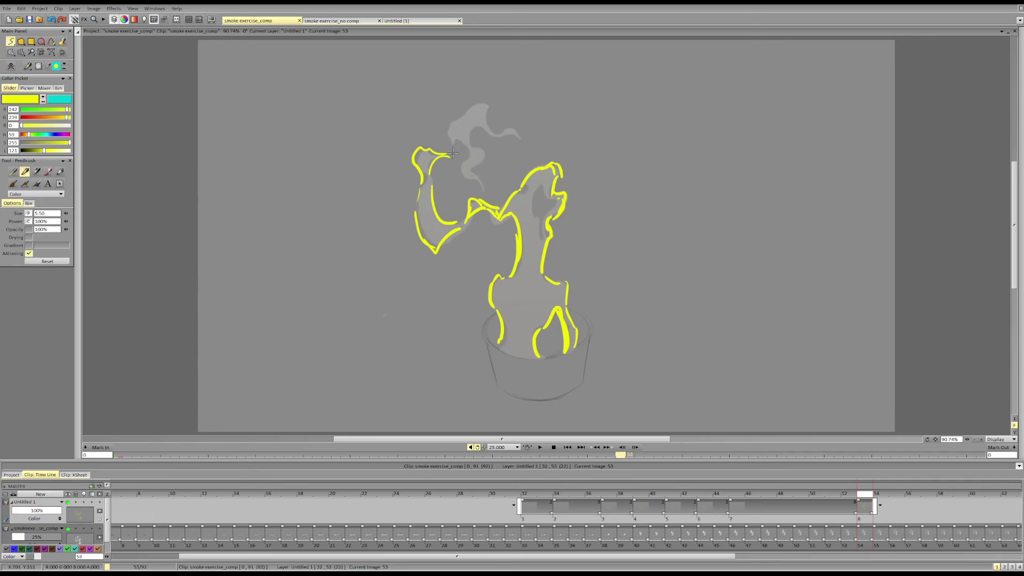
# Step: Outline the detached uppermost smoke wisp on frame 53, undoing and redrawing its inner edge
pyautogui.moveTo(454, 156)
pyautogui.mouseDown()
pyautogui.moveTo(451, 124)
pyautogui.moveTo(477, 111)
pyautogui.moveTo(467, 143)
pyautogui.mouseUp()
pyautogui.moveTo(467, 140)
pyautogui.mouseDown()
pyautogui.moveTo(483, 113)
pyautogui.moveTo(461, 112)
pyautogui.moveTo(495, 135)
pyautogui.moveTo(472, 177)
pyautogui.mouseUp()
pyautogui.hotkey('ctrl', 'z')
pyautogui.press('e')
pyautogui.press('b')
pyautogui.hotkey('ctrl', 'z')
pyautogui.moveTo(473, 136); pyautogui.dragTo(472, 180)
pyautogui.hotkey('ctrl', 'z')
pyautogui.hotkey('ctrl', 'z')
pyautogui.moveTo(476, 135); pyautogui.dragTo(484, 168)
pyautogui.hotkey('ctrl', 'z')
pyautogui.moveTo(488, 129)
pyautogui.mouseDown()
pyautogui.moveTo(499, 143)
pyautogui.moveTo(515, 141)
pyautogui.moveTo(476, 147)
pyautogui.moveTo(474, 129)
pyautogui.moveTo(434, 166)
pyautogui.moveTo(448, 184)
pyautogui.mouseUp()
pyautogui.hotkey('ctrl', 'z')
pyautogui.hotkey('ctrl', 'z')
pyautogui.hotkey('shift', 'd')
pyautogui.press('d')
pyautogui.hotkey('ctrl', 'z')
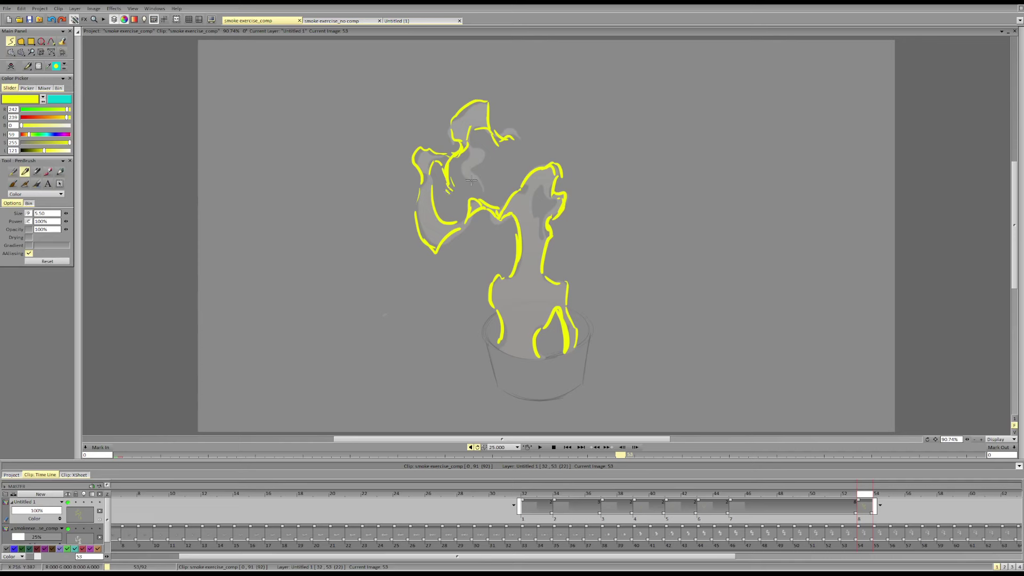
# Step: Redraw the uppermost wisp's lower tail and its thin outer tip on frame 53
pyautogui.moveTo(447, 168)
pyautogui.mouseDown()
pyautogui.moveTo(453, 186)
pyautogui.moveTo(468, 187)
pyautogui.moveTo(440, 187)
pyautogui.moveTo(468, 195)
pyautogui.mouseUp()
pyautogui.hotkey('ctrl', 'z')
pyautogui.hotkey('ctrl', 'z')
pyautogui.press('e')
pyautogui.moveTo(498, 143)
pyautogui.mouseDown()
pyautogui.moveTo(491, 132)
pyautogui.moveTo(515, 129)
pyautogui.mouseUp()
pyautogui.press('b')
pyautogui.moveTo(495, 135); pyautogui.dragTo(522, 142)
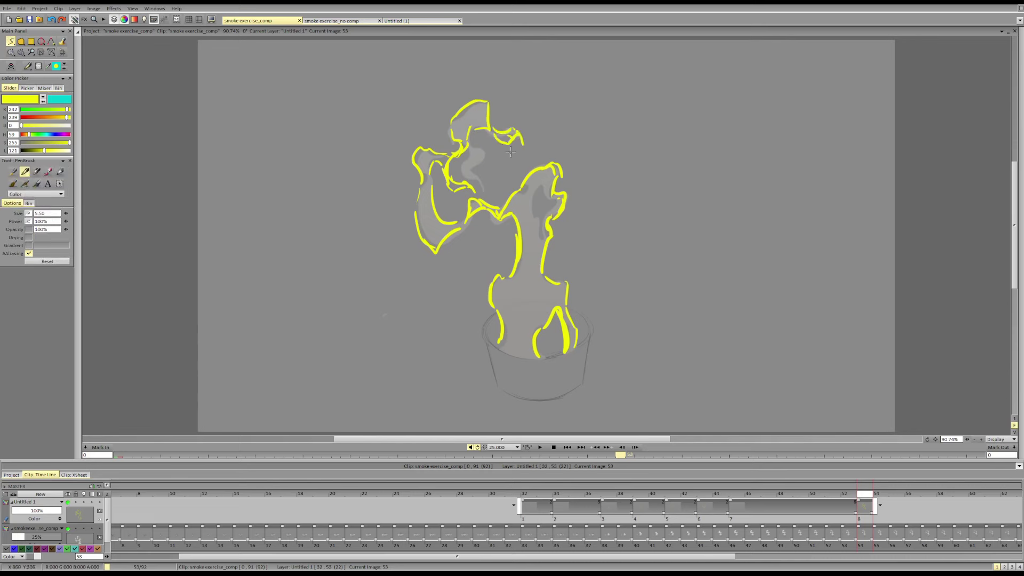
# Step: Erase and reshape the small hook below the uppermost wisp on frame 53
pyautogui.press('e')
pyautogui.press('b')
pyautogui.moveTo(474, 192)
pyautogui.mouseDown()
pyautogui.moveTo(454, 187)
pyautogui.moveTo(468, 185)
pyautogui.mouseUp()
pyautogui.press('e')
pyautogui.press('b')
pyautogui.moveTo(453, 123)
pyautogui.mouseDown()
pyautogui.moveTo(497, 169)
pyautogui.moveTo(464, 117)
pyautogui.mouseUp()
pyautogui.hotkey('ctrl', 'z')
pyautogui.press('e')
pyautogui.press('b')
pyautogui.moveTo(449, 186)
pyautogui.mouseDown()
pyautogui.moveTo(458, 176)
pyautogui.moveTo(469, 183)
pyautogui.mouseUp()
pyautogui.press('e')
pyautogui.press('b')
# Step: Sketch stacked round loops over the plume's bulging side on frame 59 and clear the drawing
pyautogui.press('Right')
pyautogui.press('Right')
pyautogui.press('Right')
pyautogui.press('Right')
pyautogui.press('Right')
pyautogui.press('Right')
pyautogui.click(619, 151)
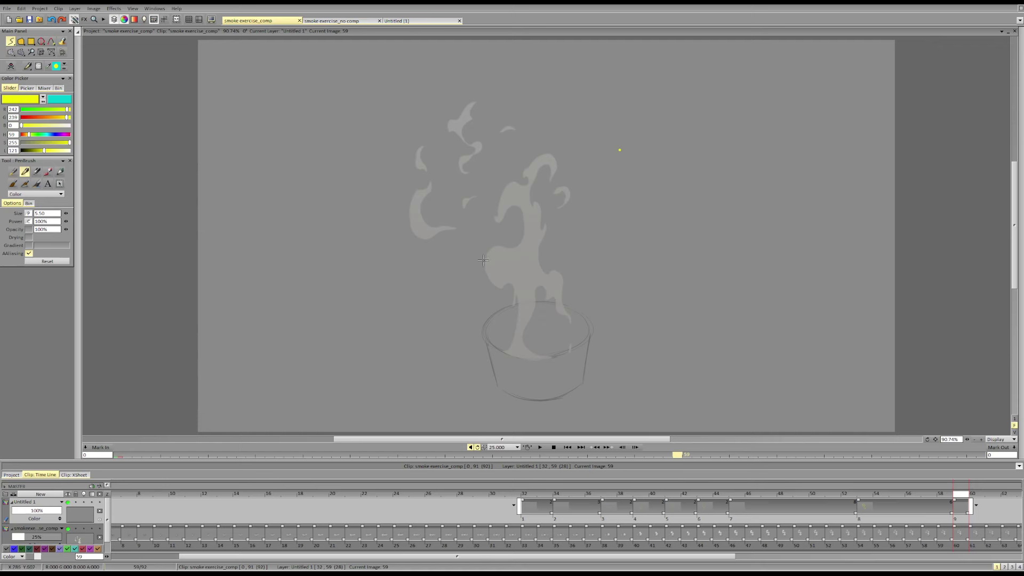
pyautogui.moveTo(487, 260); pyautogui.dragTo(518, 209)
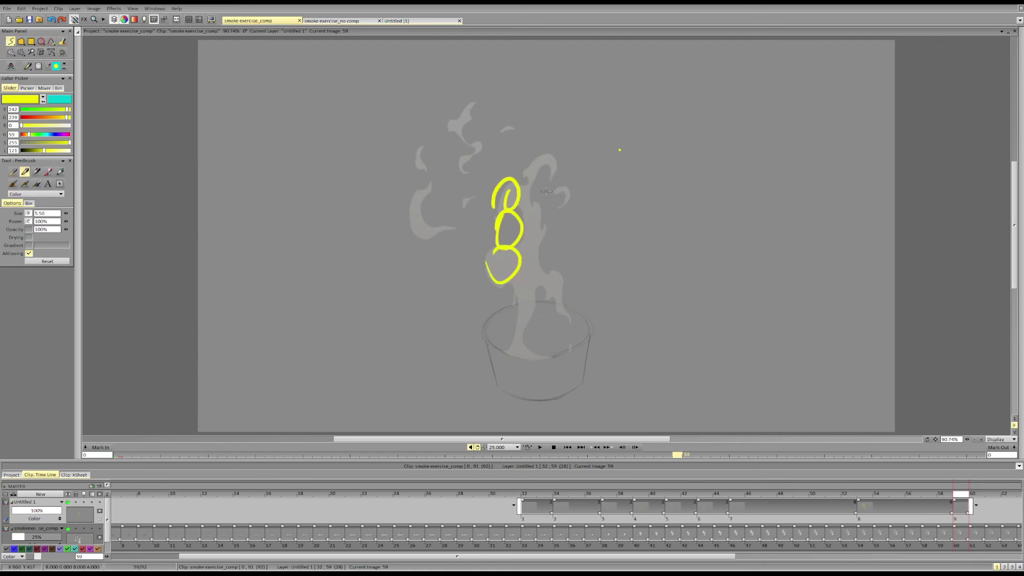
pyautogui.press('BackSpace')
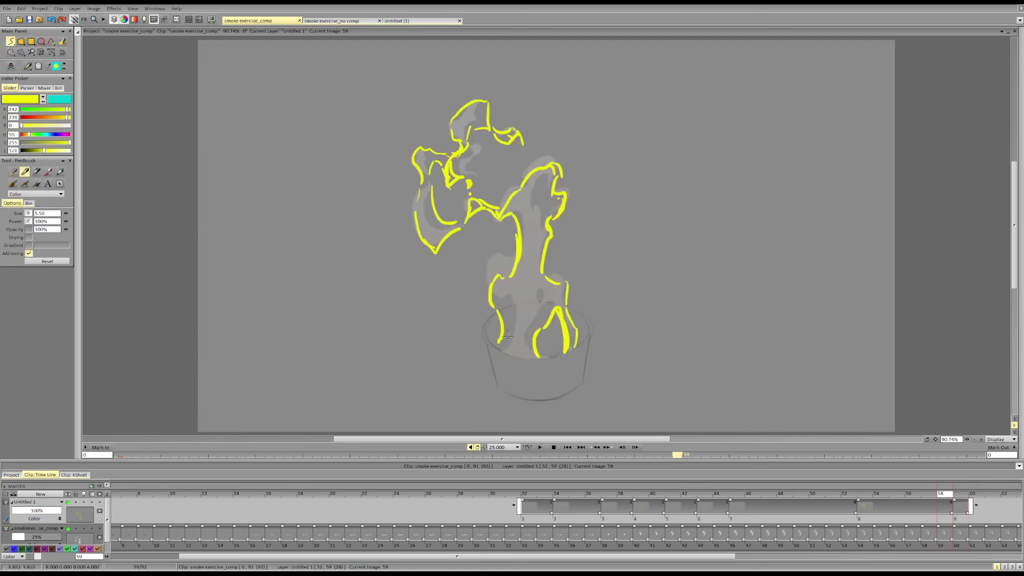
# Step: Outline both edges of the central plume on frame 59 from the pot up to its curled tip
pyautogui.moveTo(498, 351)
pyautogui.mouseDown()
pyautogui.moveTo(512, 306)
pyautogui.moveTo(499, 290)
pyautogui.moveTo(514, 233)
pyautogui.moveTo(484, 251)
pyautogui.moveTo(518, 213)
pyautogui.moveTo(503, 201)
pyautogui.moveTo(515, 186)
pyautogui.moveTo(557, 165)
pyautogui.moveTo(566, 191)
pyautogui.moveTo(557, 172)
pyautogui.moveTo(561, 188)
pyautogui.moveTo(558, 180)
pyautogui.moveTo(542, 218)
pyautogui.mouseUp()
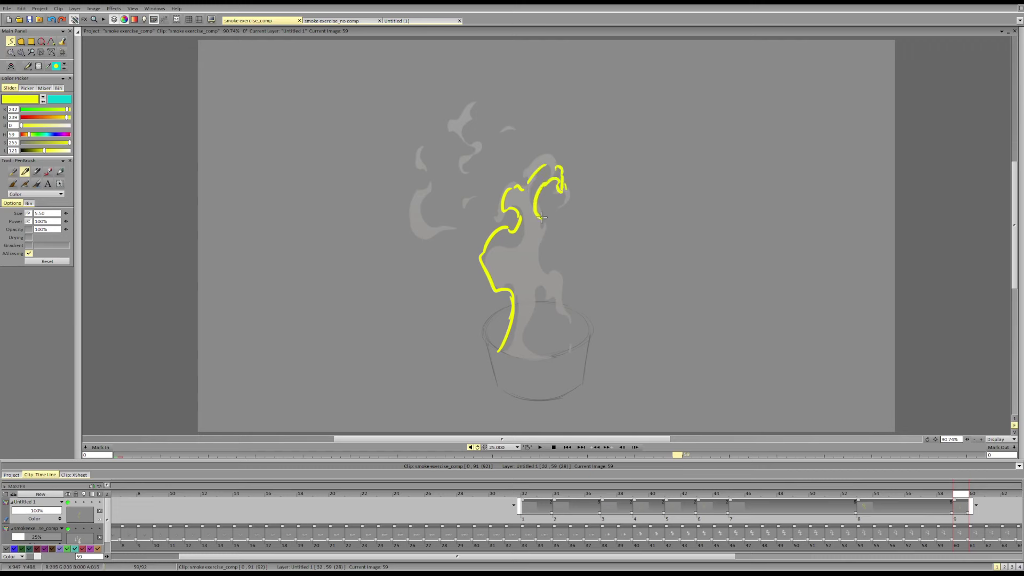
pyautogui.moveTo(554, 182); pyautogui.dragTo(542, 279)
pyautogui.hotkey('ctrl', 'z')
pyautogui.moveTo(544, 230)
pyautogui.mouseDown()
pyautogui.moveTo(538, 274)
pyautogui.moveTo(566, 288)
pyautogui.mouseUp()
pyautogui.moveTo(542, 355)
pyautogui.mouseDown()
pyautogui.moveTo(523, 322)
pyautogui.moveTo(540, 289)
pyautogui.moveTo(569, 306)
pyautogui.moveTo(579, 329)
pyautogui.mouseUp()
# Step: Try yellow strokes along the thinning smoke trail on frame 63 and undo them
pyautogui.press('Right')
pyautogui.press('Right')
pyautogui.press('Right')
pyautogui.press('Right')
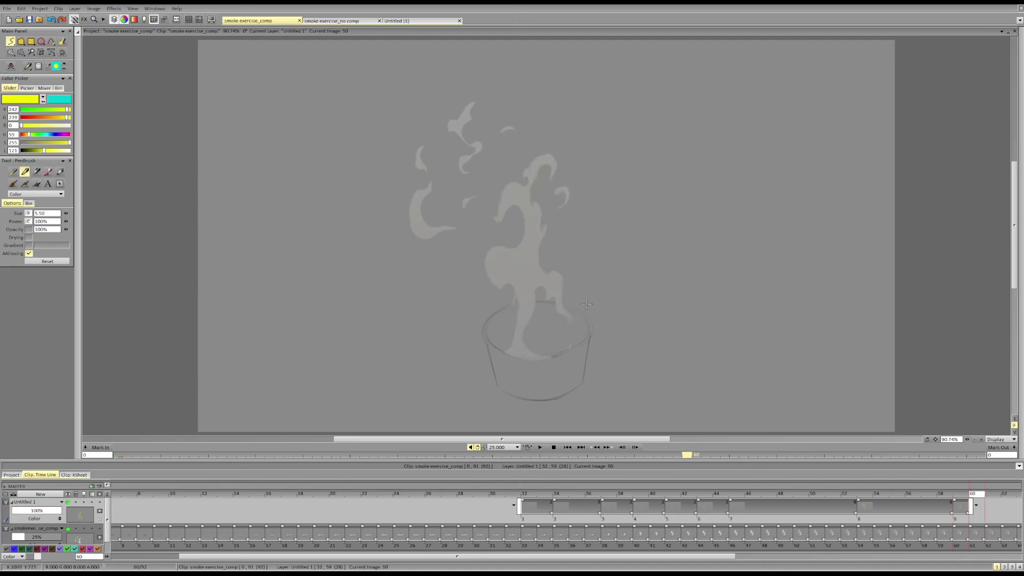
pyautogui.click(585, 282)
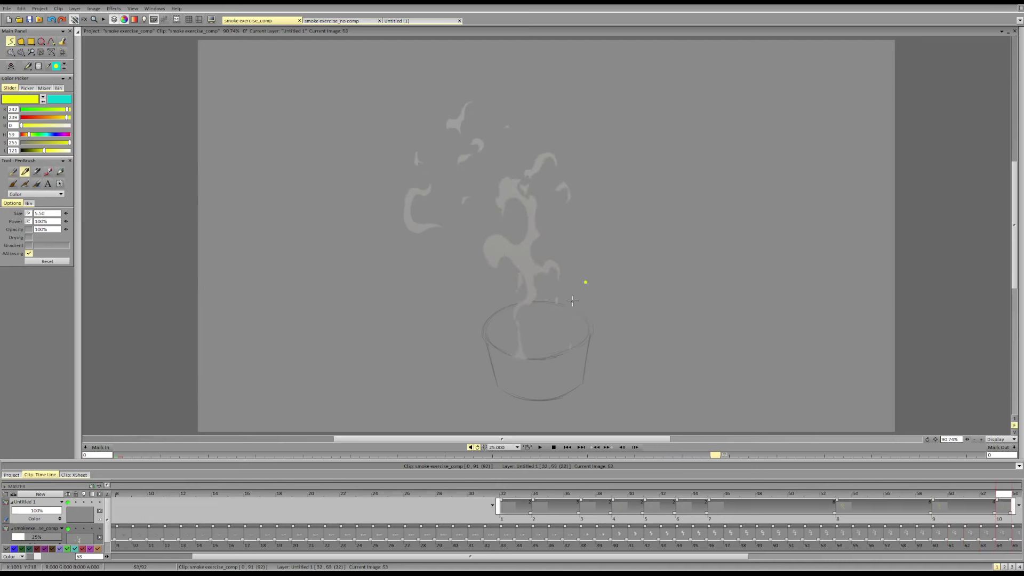
pyautogui.moveTo(520, 351)
pyautogui.mouseDown()
pyautogui.moveTo(527, 194)
pyautogui.moveTo(516, 356)
pyautogui.moveTo(539, 182)
pyautogui.mouseUp()
pyautogui.hotkey('ctrl', 'z')
pyautogui.hotkey('ctrl', 'z')
pyautogui.hotkey('ctrl', 'z')
# Step: Sketch curved yellow strokes for the thin smoke stem rising out of the pot on frame 66
pyautogui.press('Right')
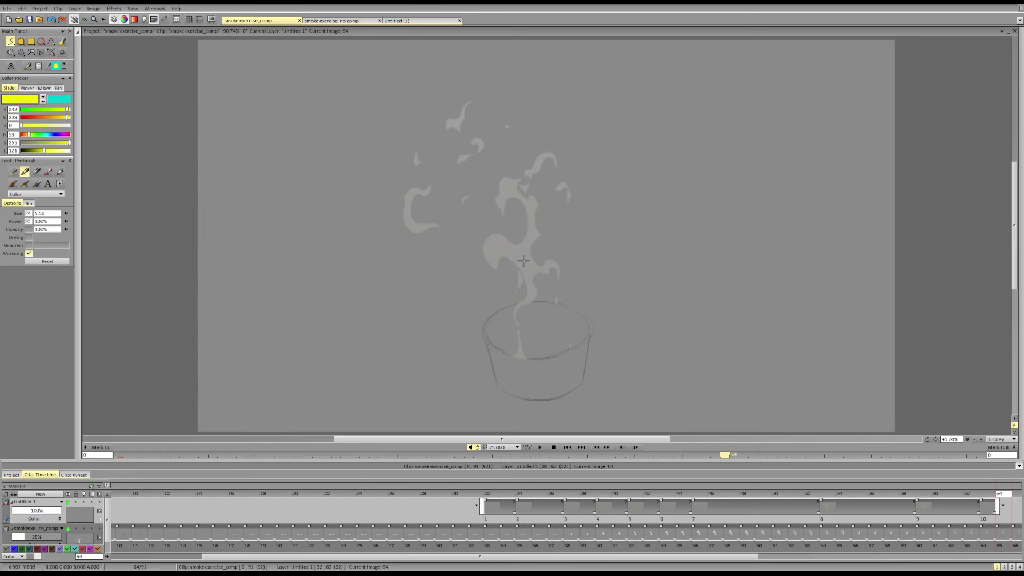
pyautogui.press('Right')
pyautogui.press('Right')
pyautogui.click(523, 298)
pyautogui.moveTo(527, 355)
pyautogui.mouseDown()
pyautogui.moveTo(506, 324)
pyautogui.moveTo(514, 273)
pyautogui.moveTo(513, 328)
pyautogui.moveTo(535, 267)
pyautogui.mouseUp()
pyautogui.hotkey('ctrl', 'z')
pyautogui.moveTo(516, 333); pyautogui.dragTo(531, 279)
pyautogui.moveTo(528, 294); pyautogui.dragTo(534, 280)
# Step: Add wider curved strokes to the smoke stem on frame 66 and compare it with the preceding drawings
pyautogui.press('Left')
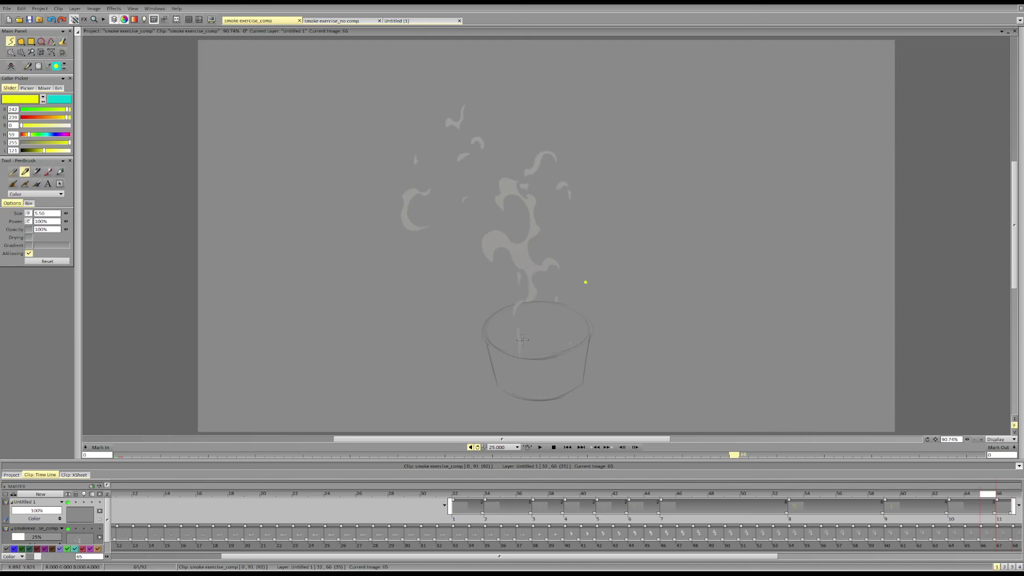
pyautogui.press('Right')
pyautogui.moveTo(523, 348)
pyautogui.mouseDown()
pyautogui.moveTo(519, 296)
pyautogui.moveTo(507, 309)
pyautogui.moveTo(503, 283)
pyautogui.moveTo(522, 271)
pyautogui.mouseUp()
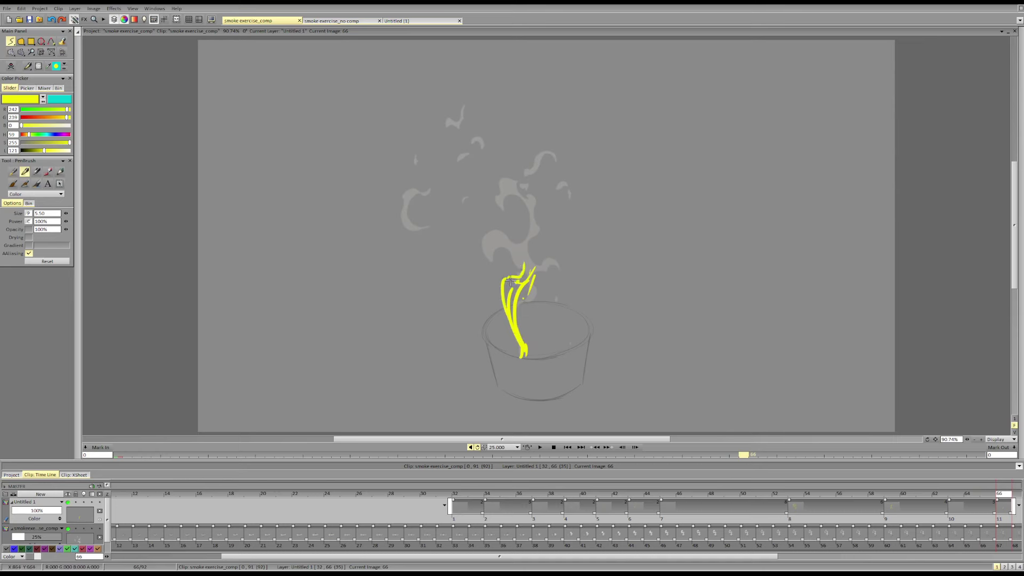
pyautogui.moveTo(502, 309); pyautogui.dragTo(515, 280)
pyautogui.click(951, 497)
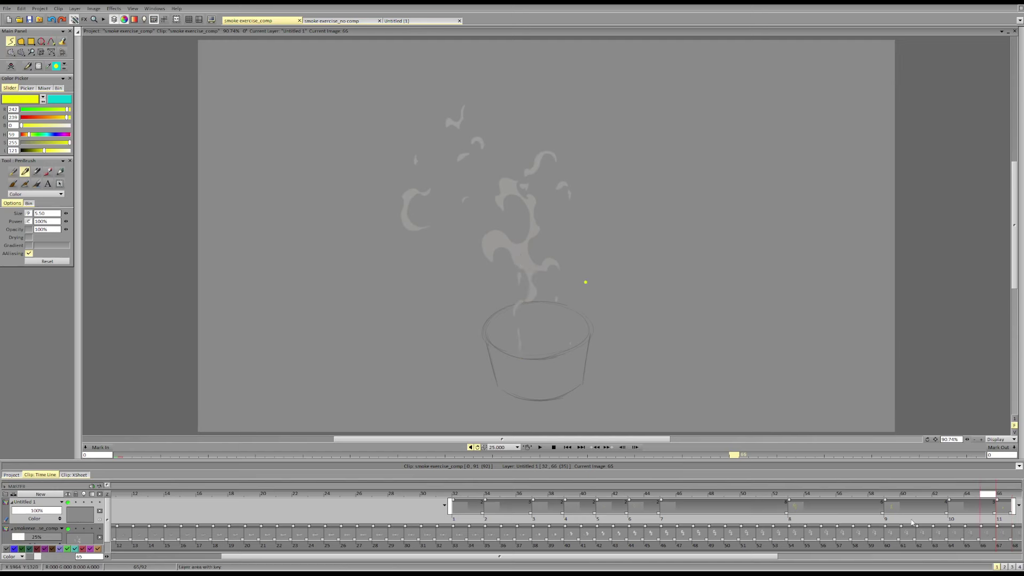
pyautogui.click(934, 496)
pyautogui.moveTo(953, 498); pyautogui.dragTo(1004, 498)
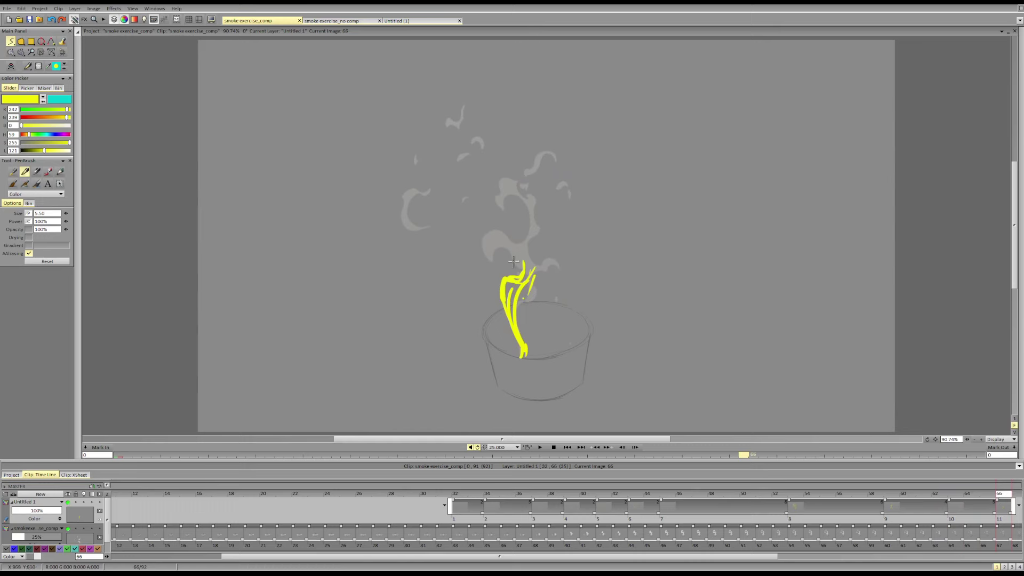
# Step: Outline the upper plume and its side curl on frame 66, and add small broken wisps inside the pot's opening
pyautogui.moveTo(517, 267)
pyautogui.mouseDown()
pyautogui.moveTo(525, 223)
pyautogui.moveTo(488, 235)
pyautogui.moveTo(516, 224)
pyautogui.moveTo(505, 190)
pyautogui.moveTo(548, 205)
pyautogui.moveTo(541, 248)
pyautogui.moveTo(554, 265)
pyautogui.moveTo(535, 275)
pyautogui.moveTo(557, 286)
pyautogui.moveTo(565, 280)
pyautogui.moveTo(554, 264)
pyautogui.moveTo(568, 313)
pyautogui.mouseUp()
pyautogui.click(575, 315)
pyautogui.press('e')
pyautogui.moveTo(554, 214)
pyautogui.mouseDown()
pyautogui.moveTo(539, 189)
pyautogui.moveTo(543, 200)
pyautogui.mouseUp()
pyautogui.press('e')
pyautogui.moveTo(533, 202); pyautogui.dragTo(532, 221)
pyautogui.moveTo(535, 226); pyautogui.dragTo(553, 257)
pyautogui.moveTo(553, 260)
pyautogui.mouseDown()
pyautogui.moveTo(566, 261)
pyautogui.moveTo(566, 301)
pyautogui.mouseUp()
pyautogui.press('e')
pyautogui.press('e')
pyautogui.moveTo(553, 259); pyautogui.dragTo(569, 271)
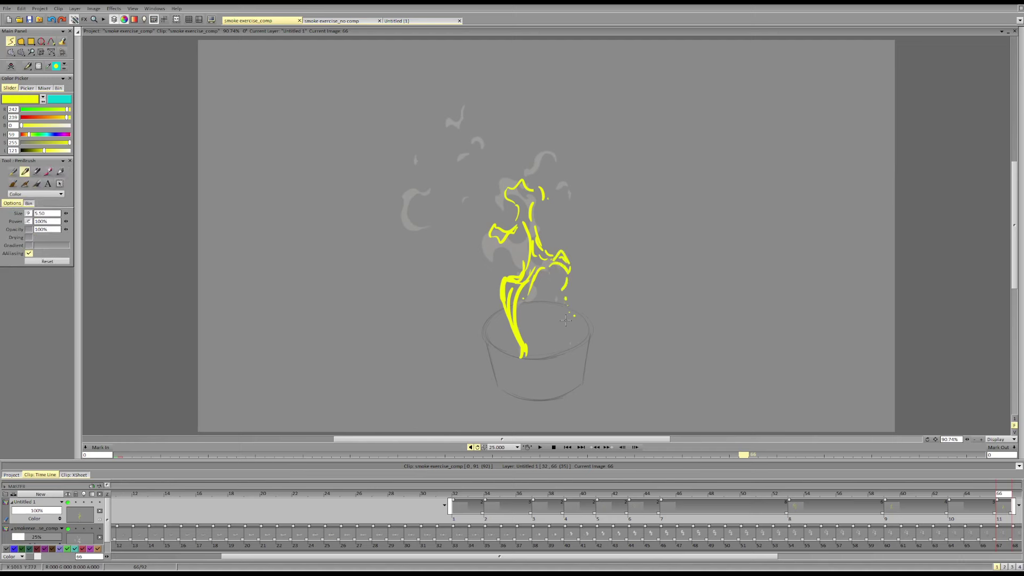
pyautogui.moveTo(565, 324)
pyautogui.mouseDown()
pyautogui.moveTo(572, 339)
pyautogui.moveTo(555, 332)
pyautogui.mouseUp()
pyautogui.moveTo(557, 316); pyautogui.dragTo(567, 328)
# Step: Erase and redraw the central part of the plume on frame 66 as a curved, tapering stem
pyautogui.press('e')
pyautogui.moveTo(523, 226)
pyautogui.mouseDown()
pyautogui.moveTo(547, 235)
pyautogui.moveTo(526, 260)
pyautogui.mouseUp()
pyautogui.press('e')
pyautogui.moveTo(514, 209)
pyautogui.mouseDown()
pyautogui.moveTo(542, 240)
pyautogui.moveTo(533, 257)
pyautogui.mouseUp()
pyautogui.moveTo(536, 252)
pyautogui.mouseDown()
pyautogui.moveTo(543, 228)
pyautogui.moveTo(532, 209)
pyautogui.mouseUp()
pyautogui.moveTo(528, 213)
pyautogui.mouseDown()
pyautogui.moveTo(511, 198)
pyautogui.moveTo(521, 171)
pyautogui.moveTo(542, 199)
pyautogui.mouseUp()
pyautogui.moveTo(528, 255); pyautogui.dragTo(518, 295)
pyautogui.press('e')
pyautogui.press('e')
pyautogui.moveTo(497, 282)
pyautogui.mouseDown()
pyautogui.moveTo(513, 266)
pyautogui.moveTo(514, 307)
pyautogui.moveTo(540, 228)
pyautogui.mouseUp()
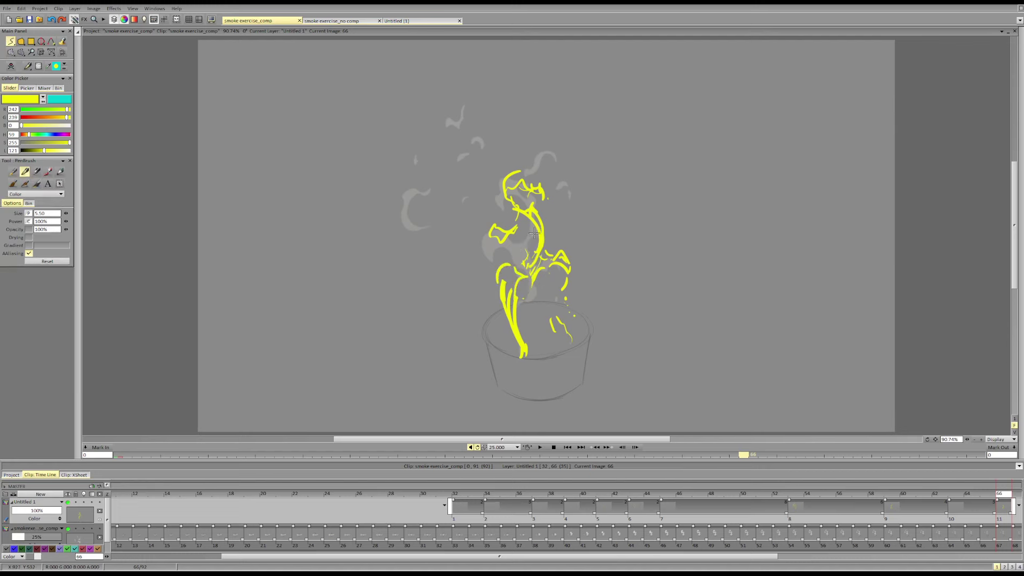
# Step: On frame 71, sketch a curved yellow smoke tongue rising from inside the pot towards the stem above its opening
pyautogui.press('Right')
pyautogui.press('Right')
pyautogui.press('Right')
pyautogui.press('Right')
pyautogui.press('Right')
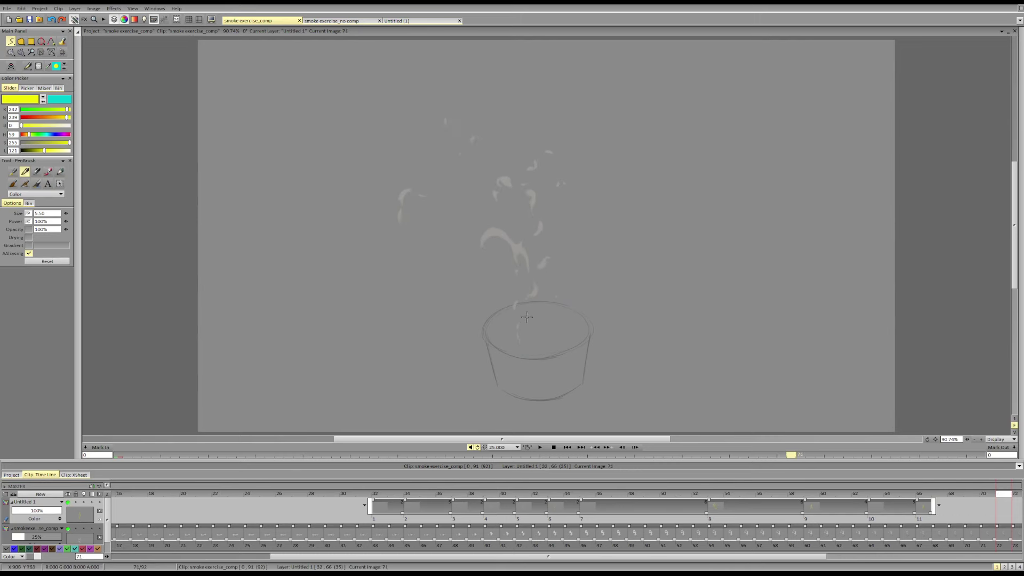
pyautogui.click(528, 313)
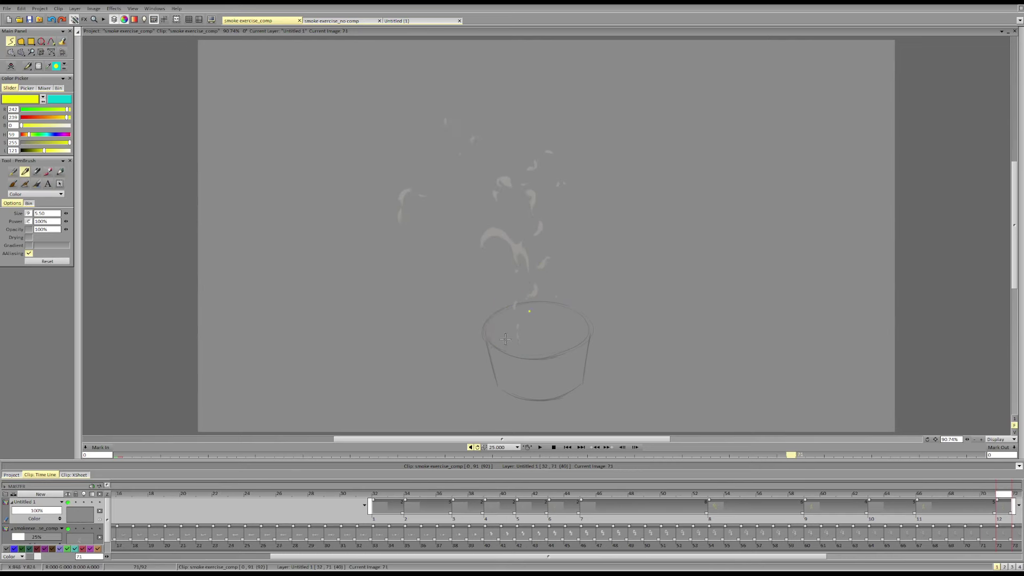
pyautogui.moveTo(505, 340); pyautogui.dragTo(525, 277)
pyautogui.moveTo(501, 341); pyautogui.dragTo(532, 273)
# Step: Add a small central wisp and a tapering side curl above the pot's opening on frame 71
pyautogui.moveTo(534, 278); pyautogui.dragTo(531, 288)
pyautogui.moveTo(529, 290)
pyautogui.mouseDown()
pyautogui.moveTo(502, 324)
pyautogui.moveTo(520, 252)
pyautogui.moveTo(540, 302)
pyautogui.moveTo(553, 291)
pyautogui.moveTo(561, 323)
pyautogui.mouseUp()
pyautogui.press('e')
pyautogui.press('b')
pyautogui.moveTo(564, 300)
pyautogui.mouseDown()
pyautogui.moveTo(560, 334)
pyautogui.moveTo(563, 303)
pyautogui.moveTo(566, 318)
pyautogui.mouseUp()
# Step: Sketch a demonstration bowl with an open elliptical rim in the empty area beside the pot
pyautogui.moveTo(735, 308); pyautogui.dragTo(732, 311)
pyautogui.hotkey('ctrl', 'z')
pyautogui.moveTo(647, 278)
pyautogui.mouseDown()
pyautogui.moveTo(695, 265)
pyautogui.moveTo(696, 350)
pyautogui.moveTo(674, 331)
pyautogui.moveTo(755, 347)
pyautogui.mouseUp()
pyautogui.moveTo(775, 305); pyautogui.dragTo(758, 333)
pyautogui.moveTo(654, 291); pyautogui.dragTo(686, 212)
pyautogui.hotkey('ctrl', 'z')
# Step: Draw flowing, S-curved smoke strands rising from the demonstration bowl and merging into tapering tips
pyautogui.moveTo(660, 292)
pyautogui.mouseDown()
pyautogui.moveTo(725, 223)
pyautogui.moveTo(753, 242)
pyautogui.mouseUp()
pyautogui.moveTo(721, 295)
pyautogui.mouseDown()
pyautogui.moveTo(755, 271)
pyautogui.moveTo(732, 207)
pyautogui.mouseUp()
pyautogui.moveTo(684, 261)
pyautogui.mouseDown()
pyautogui.moveTo(698, 233)
pyautogui.moveTo(677, 199)
pyautogui.mouseUp()
pyautogui.moveTo(662, 273)
pyautogui.mouseDown()
pyautogui.moveTo(678, 238)
pyautogui.moveTo(655, 138)
pyautogui.mouseUp()
pyautogui.moveTo(674, 196)
pyautogui.mouseDown()
pyautogui.moveTo(648, 155)
pyautogui.moveTo(710, 94)
pyautogui.mouseUp()
pyautogui.moveTo(692, 216)
pyautogui.mouseDown()
pyautogui.moveTo(728, 104)
pyautogui.moveTo(718, 136)
pyautogui.mouseUp()
pyautogui.moveTo(701, 246); pyautogui.dragTo(715, 151)
pyautogui.moveTo(740, 220)
pyautogui.mouseDown()
pyautogui.moveTo(706, 184)
pyautogui.moveTo(717, 167)
pyautogui.mouseUp()
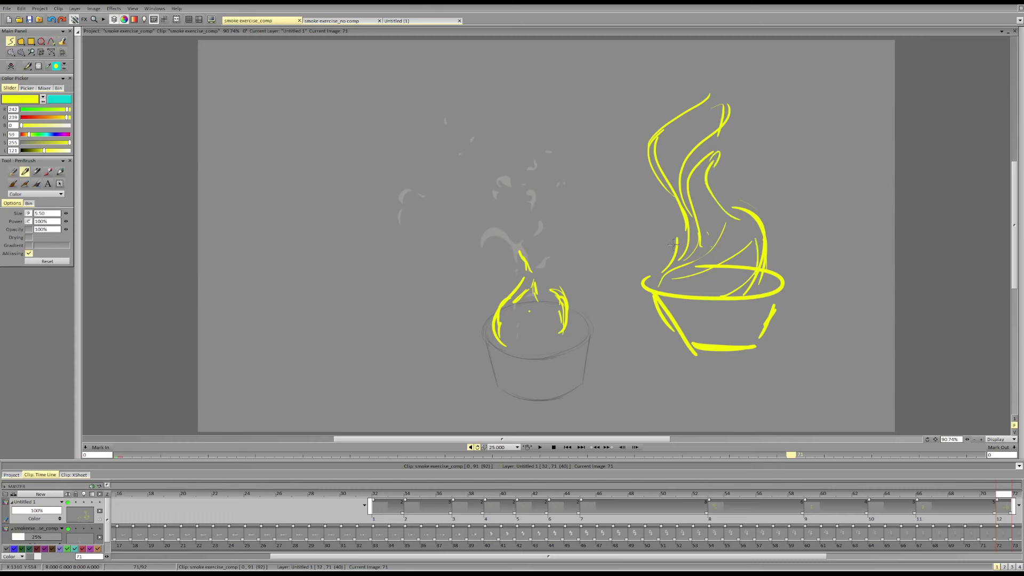
pyautogui.moveTo(667, 264); pyautogui.dragTo(660, 209)
# Step: Sketch a second, smaller bowl rim with rising smoke lines, and clear both demonstration drawings from frame 71
pyautogui.moveTo(551, 181)
pyautogui.mouseDown()
pyautogui.moveTo(572, 187)
pyautogui.moveTo(582, 150)
pyautogui.mouseUp()
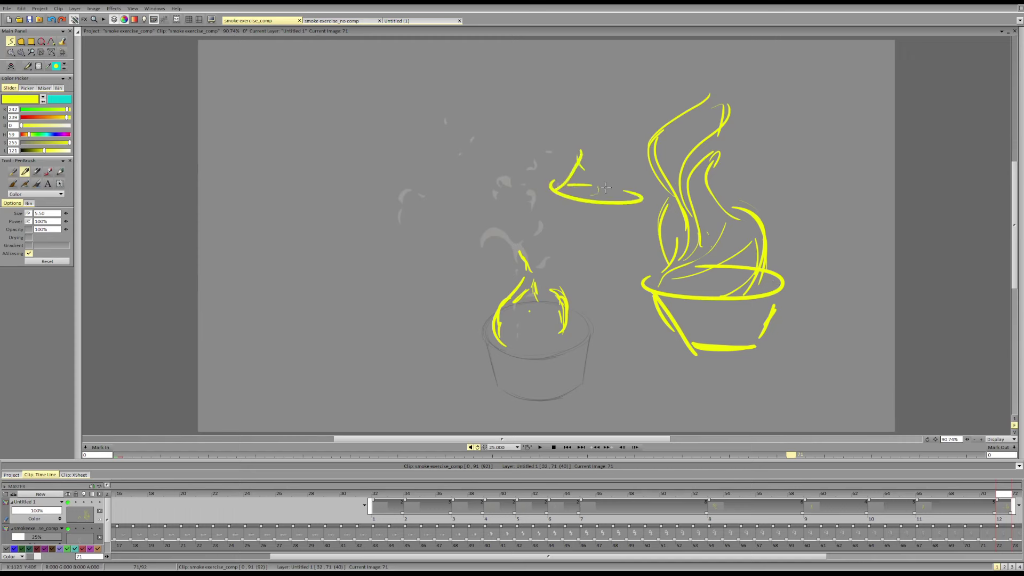
pyautogui.moveTo(621, 190)
pyautogui.mouseDown()
pyautogui.moveTo(622, 128)
pyautogui.moveTo(579, 148)
pyautogui.mouseUp()
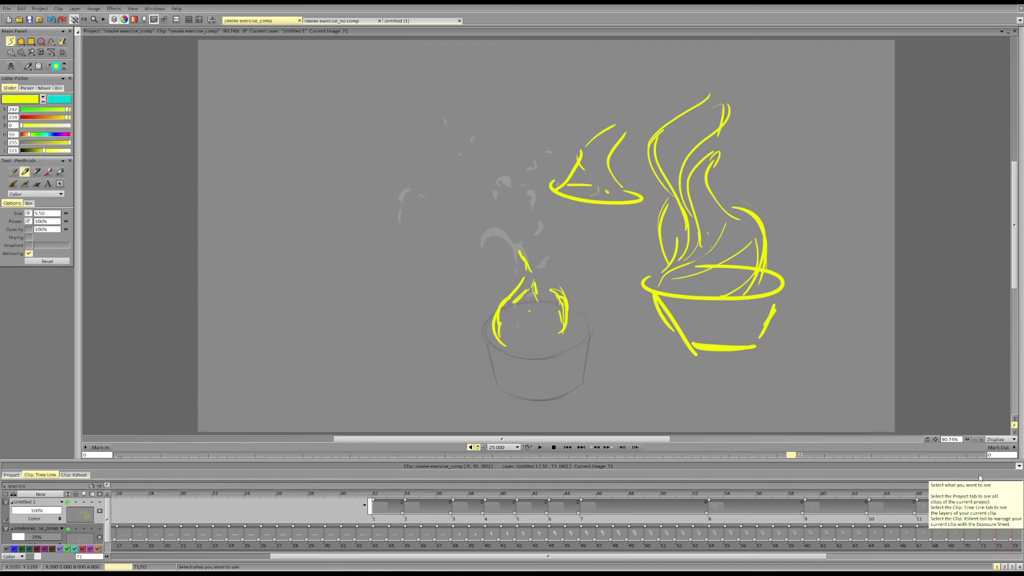
pyautogui.press('b')
# Step: Outline the upper plume and lower side curl on frame 71, reworking the top into a wider arc with a broken edge
pyautogui.moveTo(534, 181)
pyautogui.mouseDown()
pyautogui.moveTo(566, 235)
pyautogui.moveTo(812, 164)
pyautogui.moveTo(512, 121)
pyautogui.moveTo(515, 172)
pyautogui.moveTo(535, 194)
pyautogui.mouseUp()
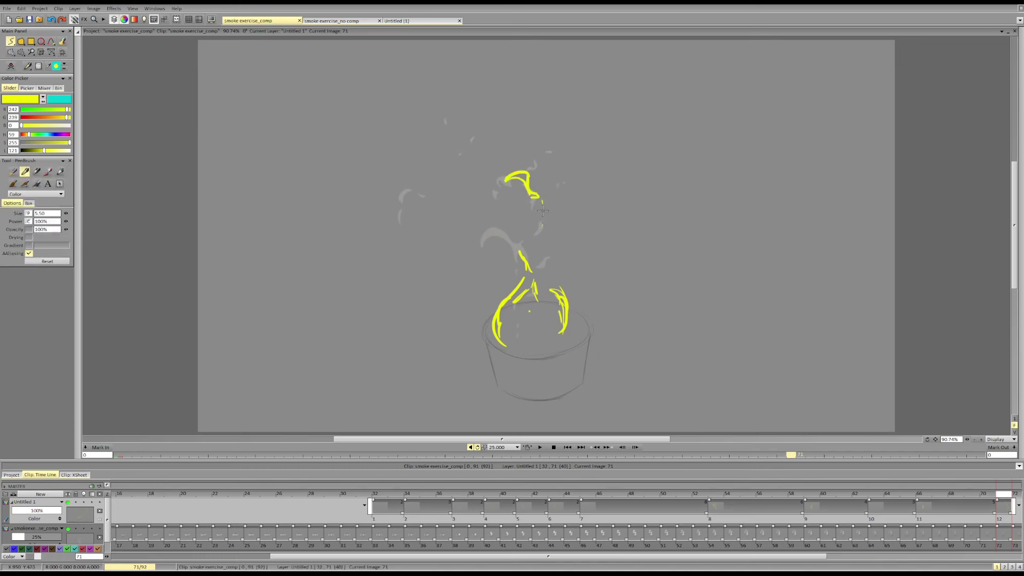
pyautogui.moveTo(504, 235)
pyautogui.mouseDown()
pyautogui.moveTo(514, 245)
pyautogui.moveTo(507, 218)
pyautogui.moveTo(540, 225)
pyautogui.moveTo(538, 196)
pyautogui.mouseUp()
pyautogui.hotkey('ctrl', 'z')
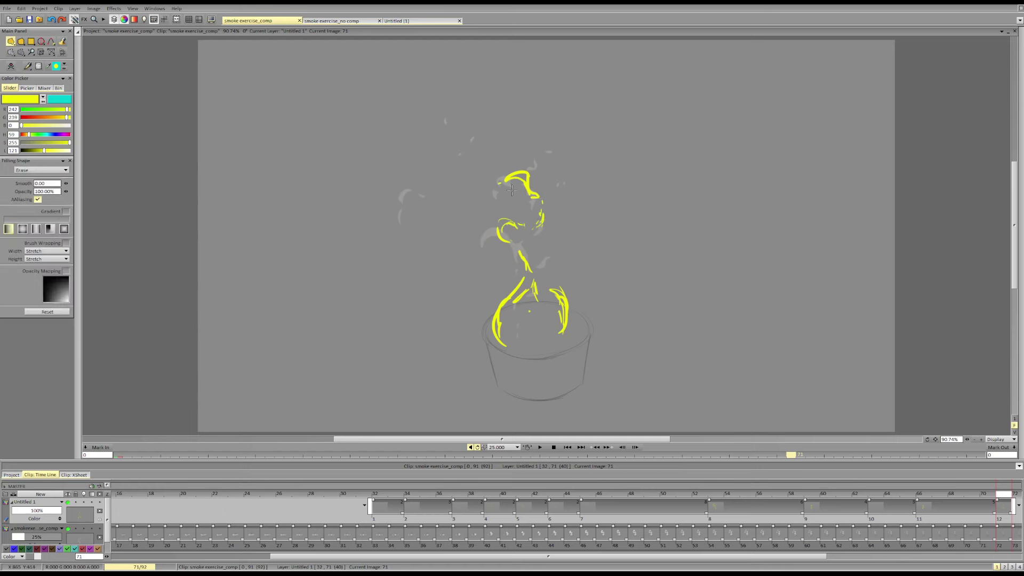
pyautogui.hotkey('ctrl', 'z')
pyautogui.moveTo(473, 202)
pyautogui.mouseDown()
pyautogui.moveTo(490, 175)
pyautogui.moveTo(500, 180)
pyautogui.moveTo(477, 196)
pyautogui.moveTo(509, 179)
pyautogui.moveTo(542, 201)
pyautogui.moveTo(534, 235)
pyautogui.moveTo(540, 202)
pyautogui.moveTo(530, 194)
pyautogui.moveTo(541, 195)
pyautogui.moveTo(541, 233)
pyautogui.mouseUp()
# Step: Reinforce the central stem on frame 71 and add small detached wisps around the upper plume
pyautogui.moveTo(527, 273)
pyautogui.mouseDown()
pyautogui.moveTo(538, 304)
pyautogui.moveTo(533, 295)
pyautogui.moveTo(526, 307)
pyautogui.moveTo(534, 284)
pyautogui.moveTo(529, 297)
pyautogui.moveTo(512, 248)
pyautogui.moveTo(533, 280)
pyautogui.mouseUp()
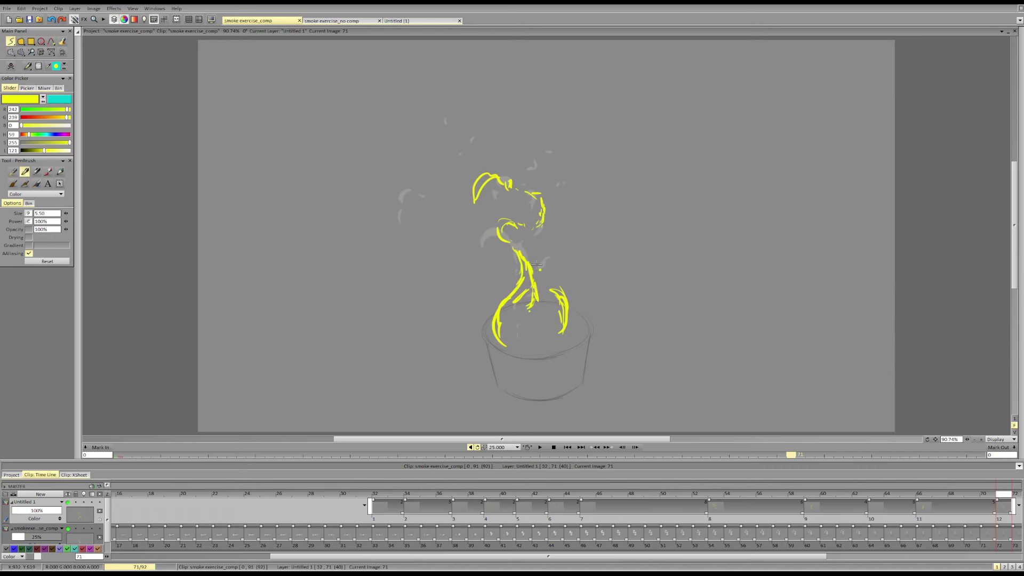
pyautogui.moveTo(484, 201); pyautogui.dragTo(493, 201)
pyautogui.moveTo(549, 176); pyautogui.dragTo(558, 184)
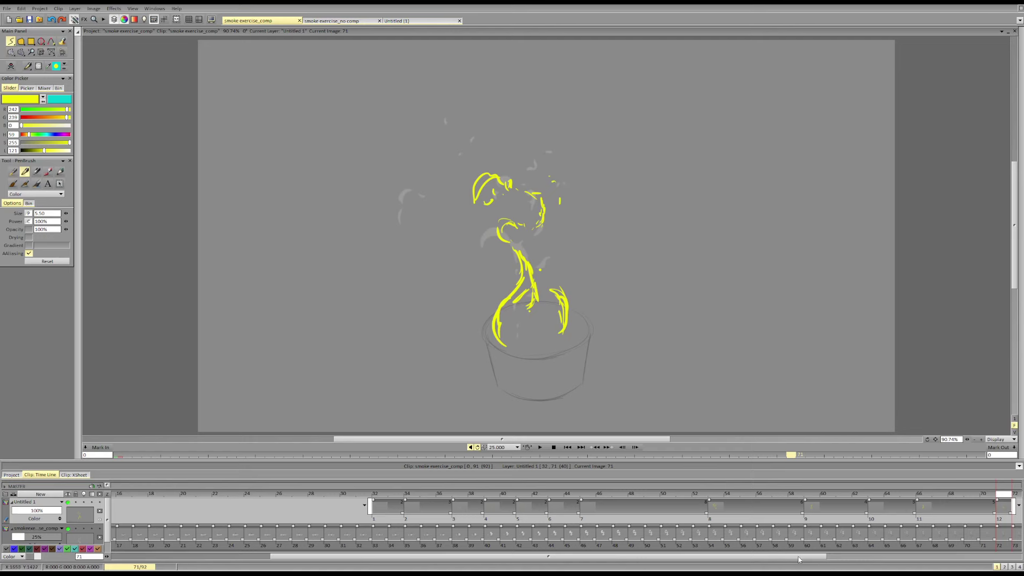
# Step: Sketch the thinning smoke stem and small broken curl on frame 74, and play the animation from frame 52
pyautogui.moveTo(804, 559); pyautogui.dragTo(935, 559)
pyautogui.click(831, 494)
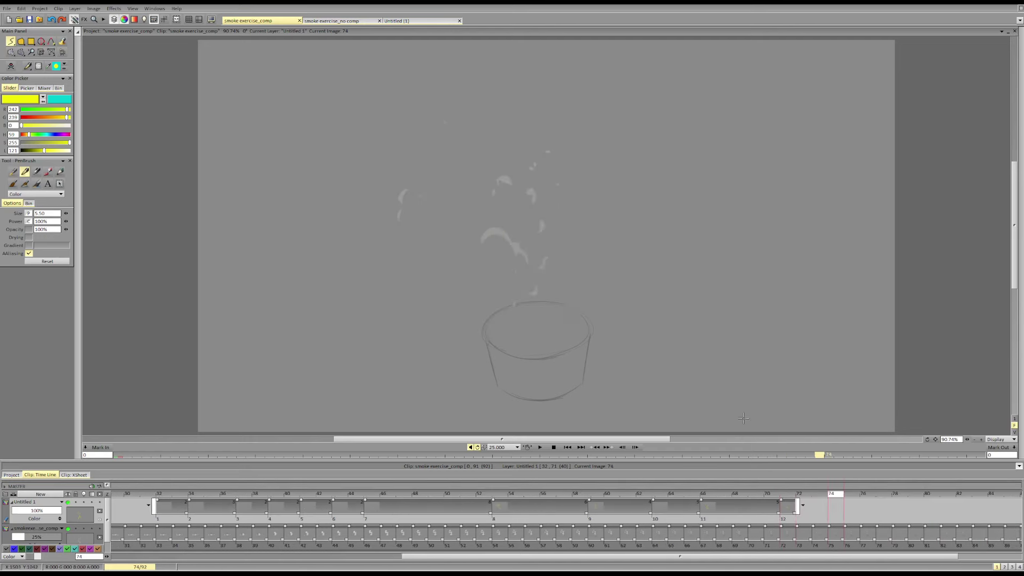
pyautogui.click(542, 255)
pyautogui.moveTo(496, 321)
pyautogui.mouseDown()
pyautogui.moveTo(507, 278)
pyautogui.moveTo(518, 289)
pyautogui.moveTo(532, 280)
pyautogui.moveTo(505, 233)
pyautogui.mouseUp()
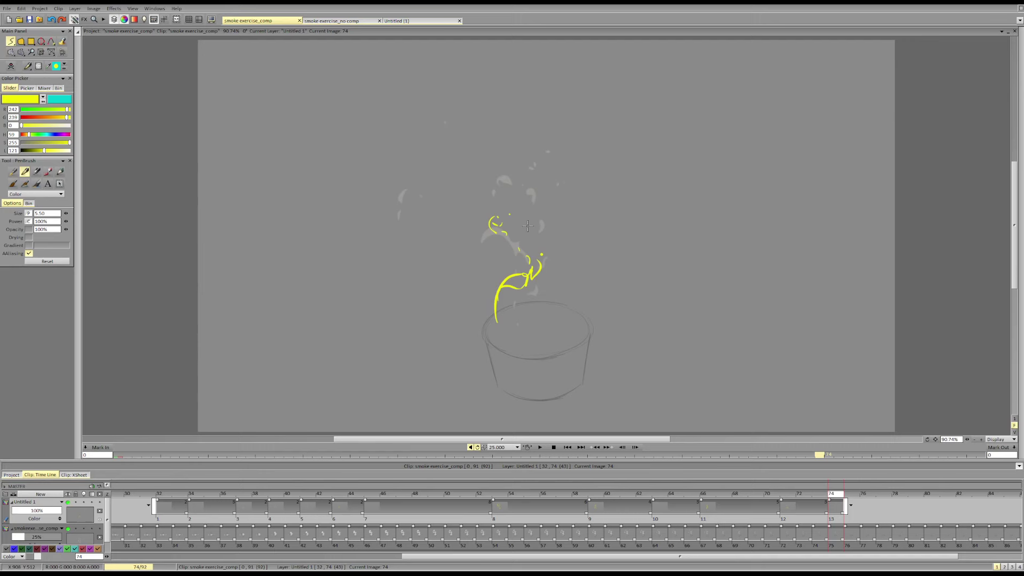
pyautogui.click(484, 494)
pyautogui.click(539, 447)
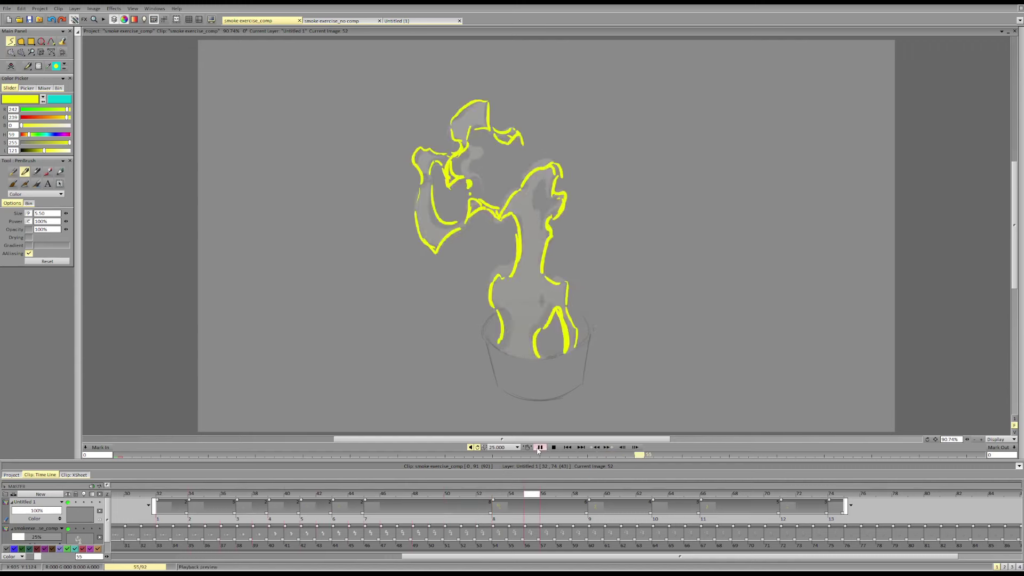
# Step: Export the clip as a GIF animation at 1500 by 844 pixels under a modified file name
pyautogui.click(6, 8)
pyautogui.click(37, 68)
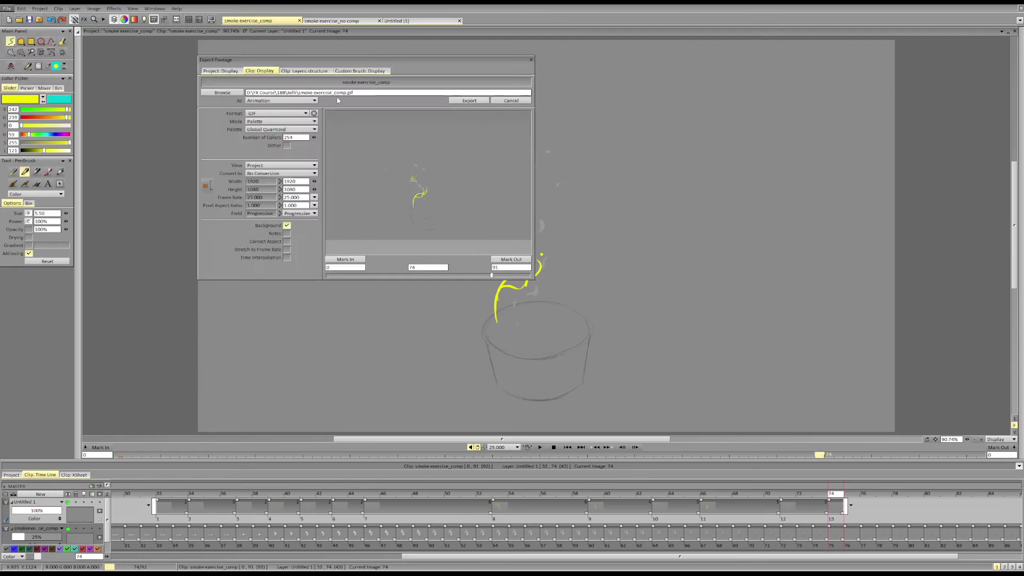
pyautogui.click(333, 93)
pyautogui.write('sd')
pyautogui.click(305, 184)
pyautogui.write('1')
pyautogui.click(467, 100)
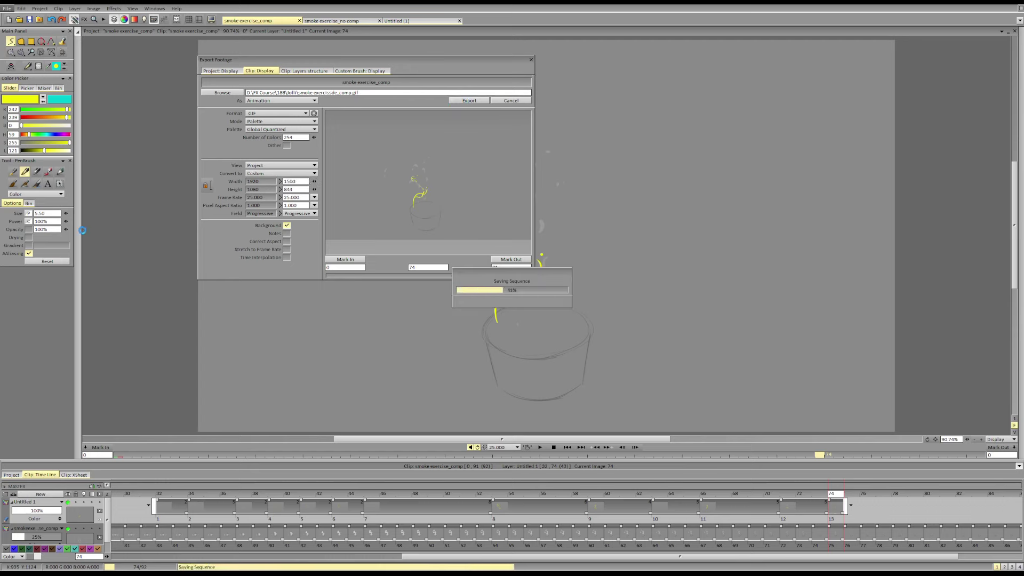